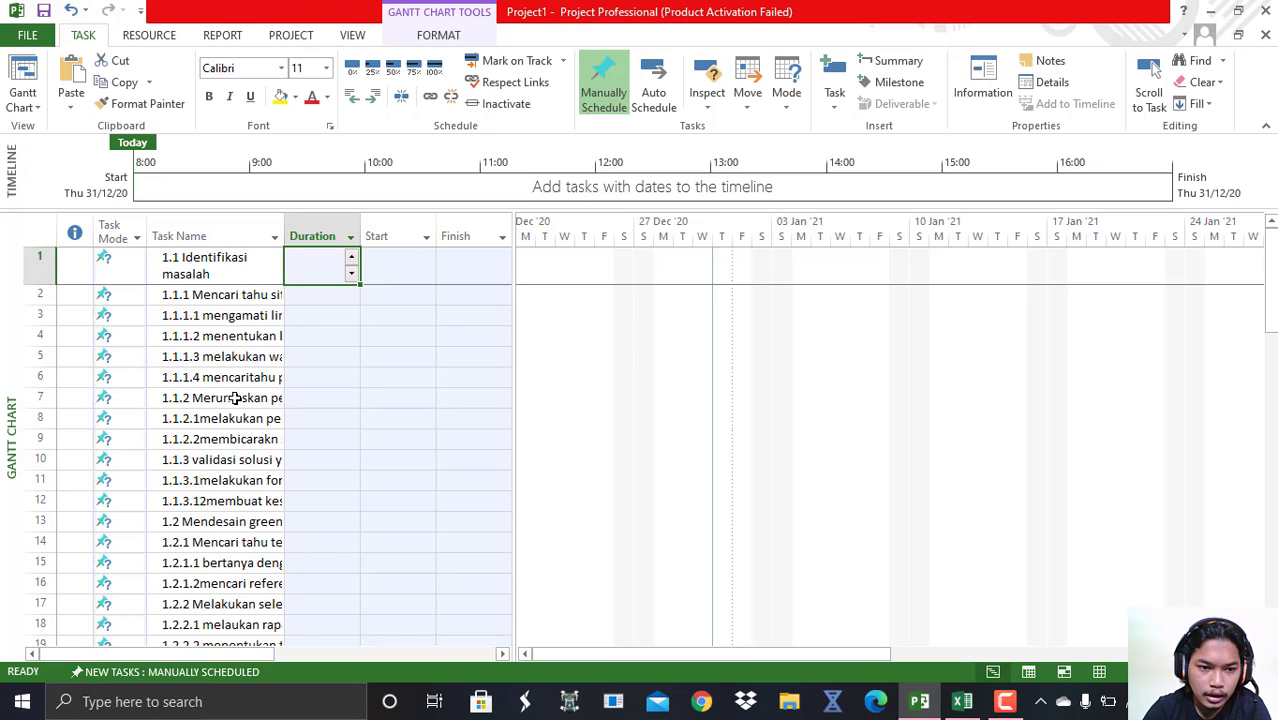
Indent tasks 2 to 12 as subtasks of task 1, 1.1 Identifikasi masalah.
click(214, 297)
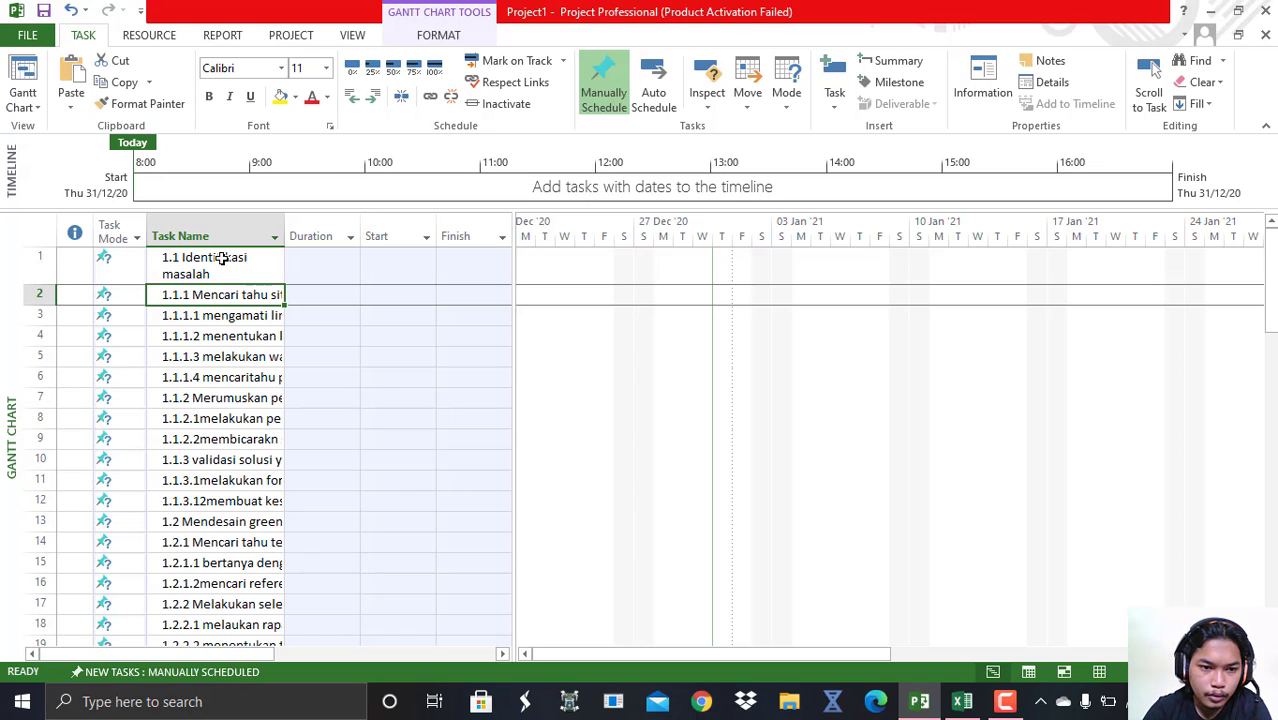
click(222, 259)
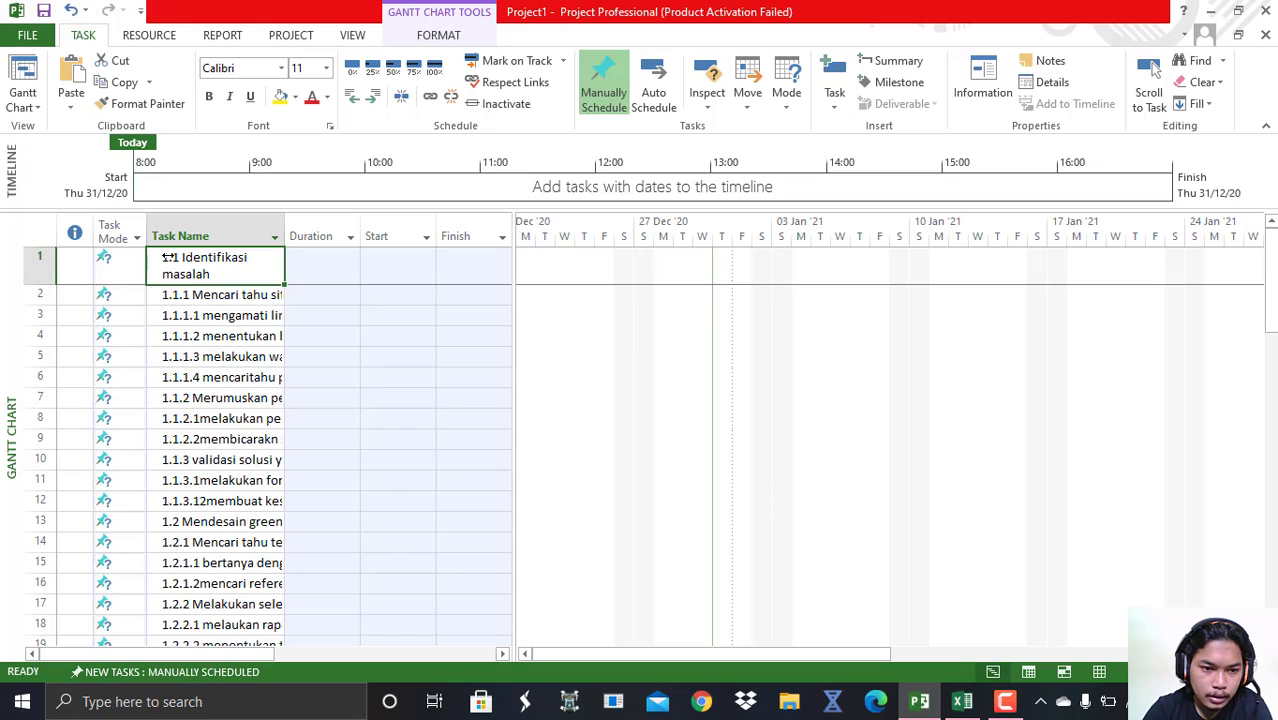
click(246, 380)
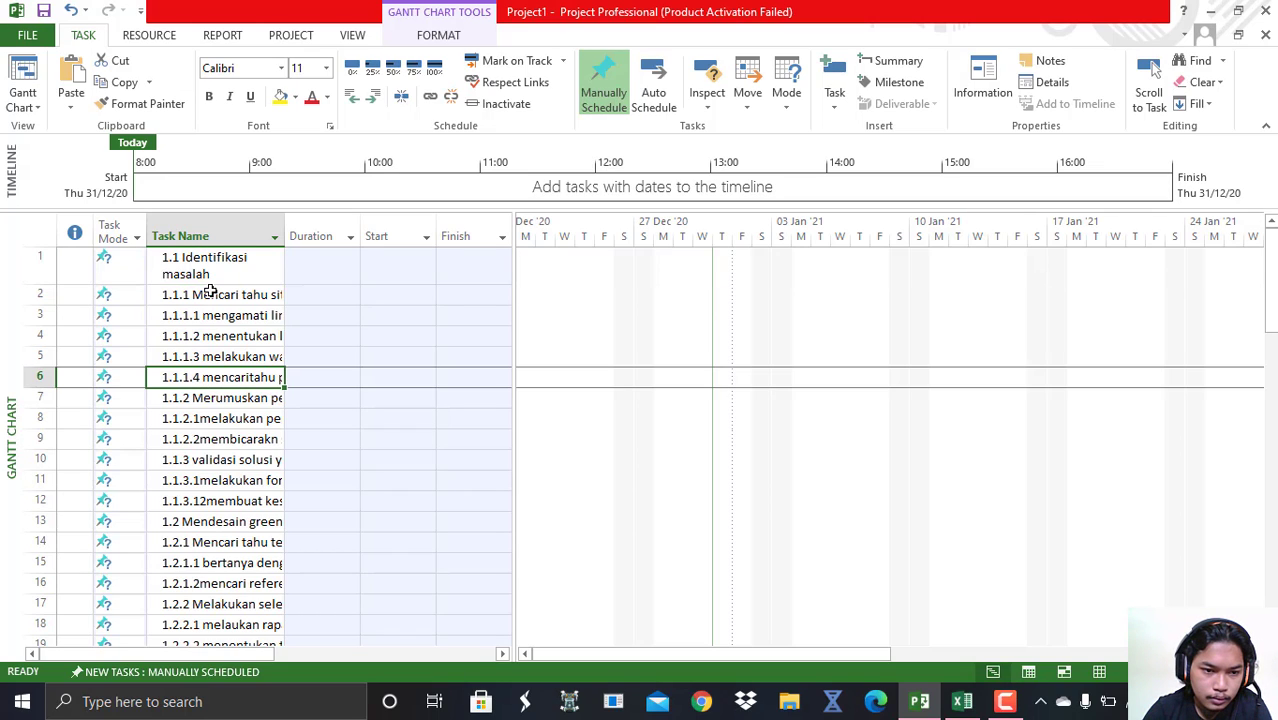
drag(208, 292, 222, 508)
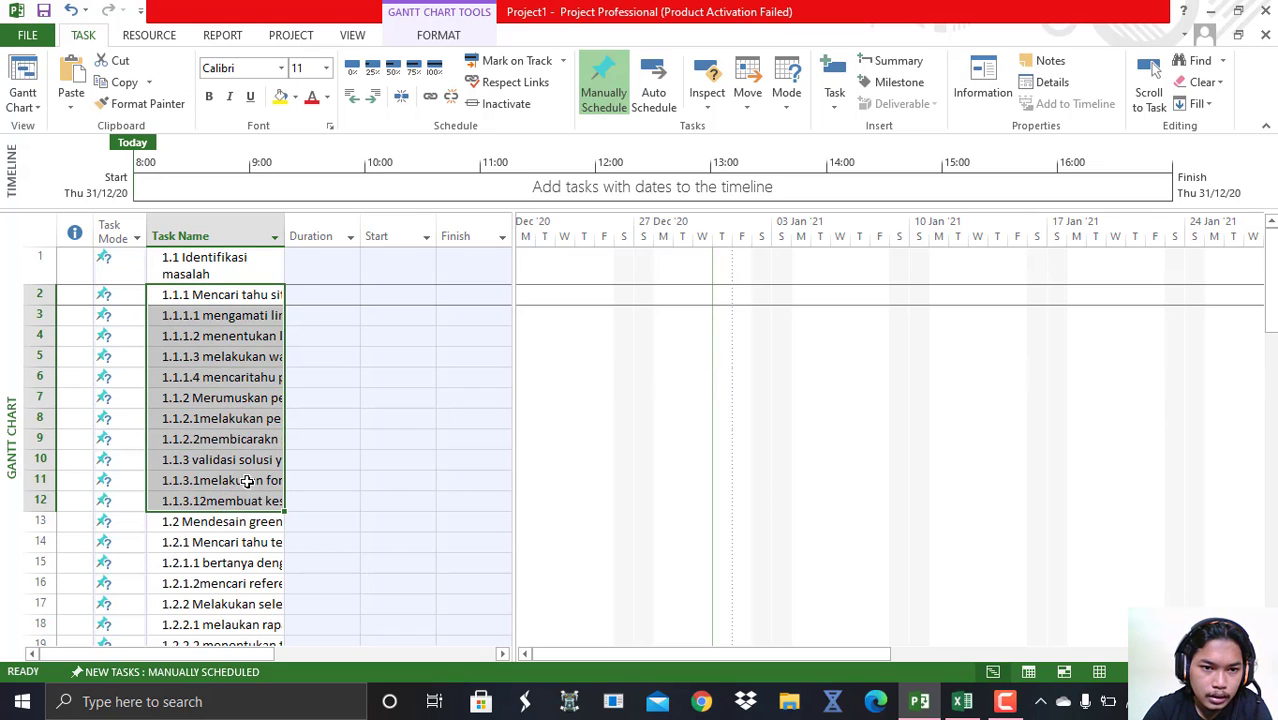
click(374, 97)
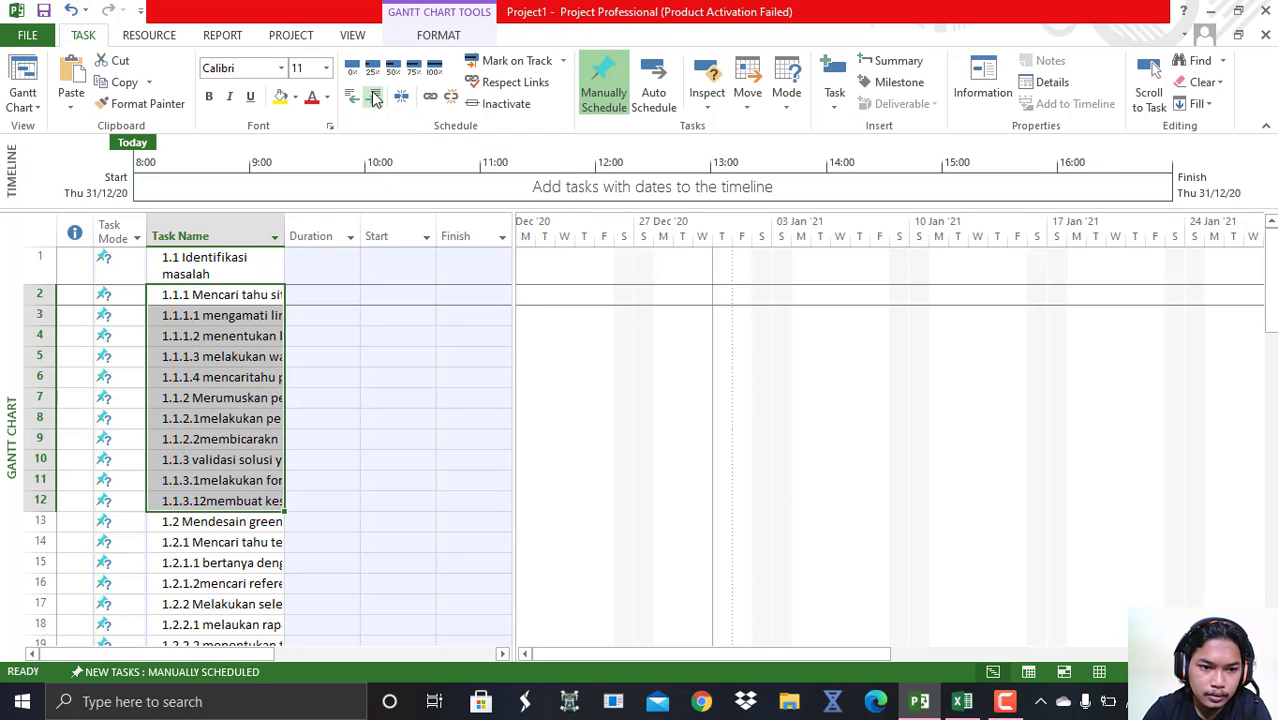
click(217, 274)
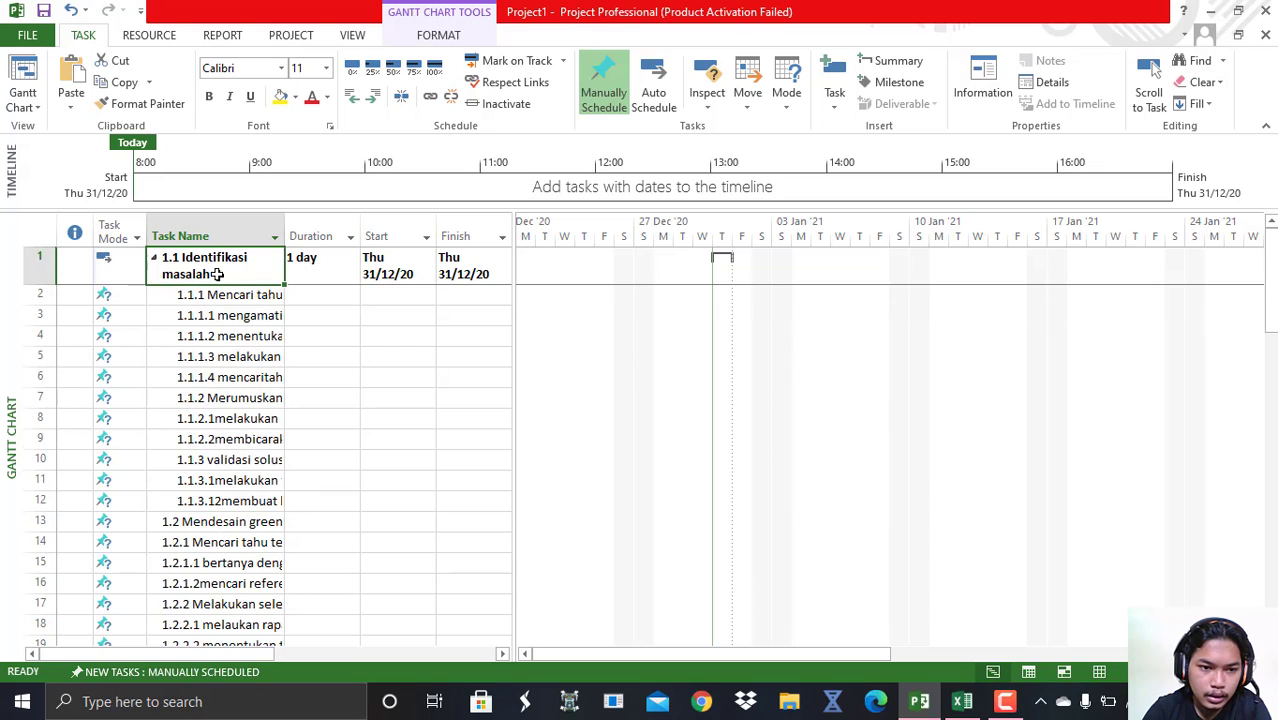
Indent tasks 3 to 6 (1.1.1.1 to 1.1.1.4) one level beneath task 1.1.1.
click(238, 356)
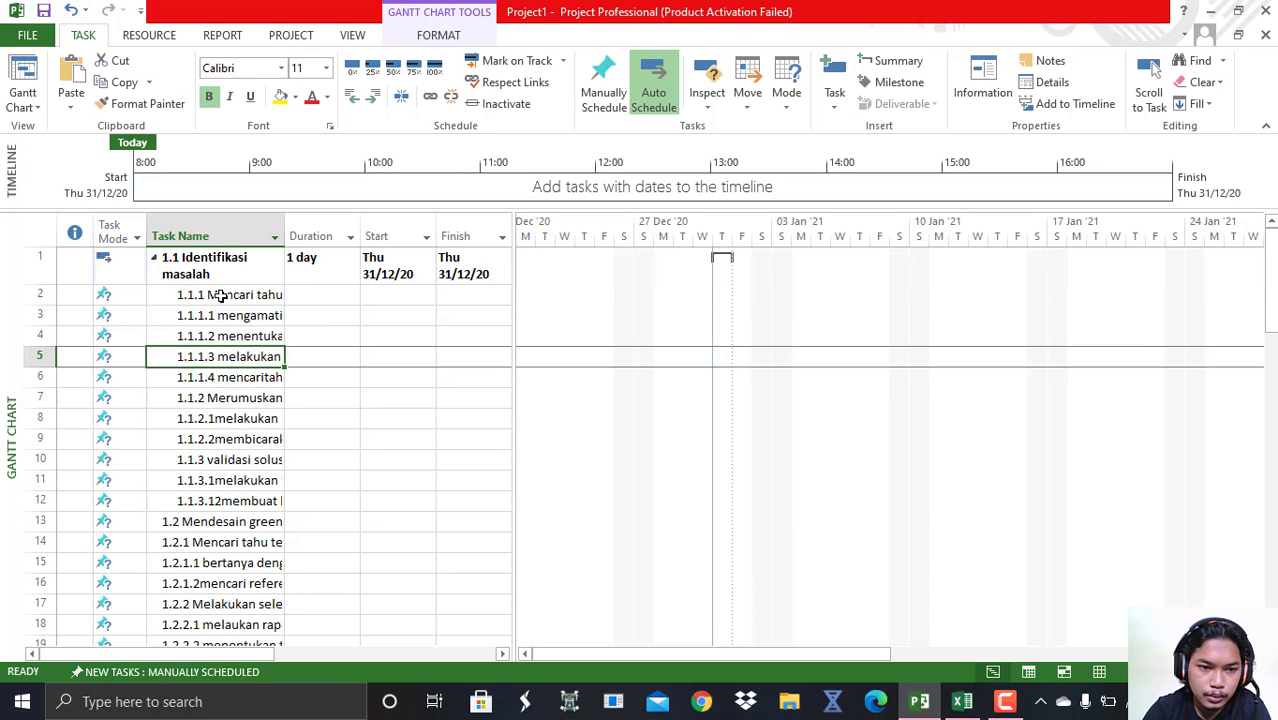
click(204, 268)
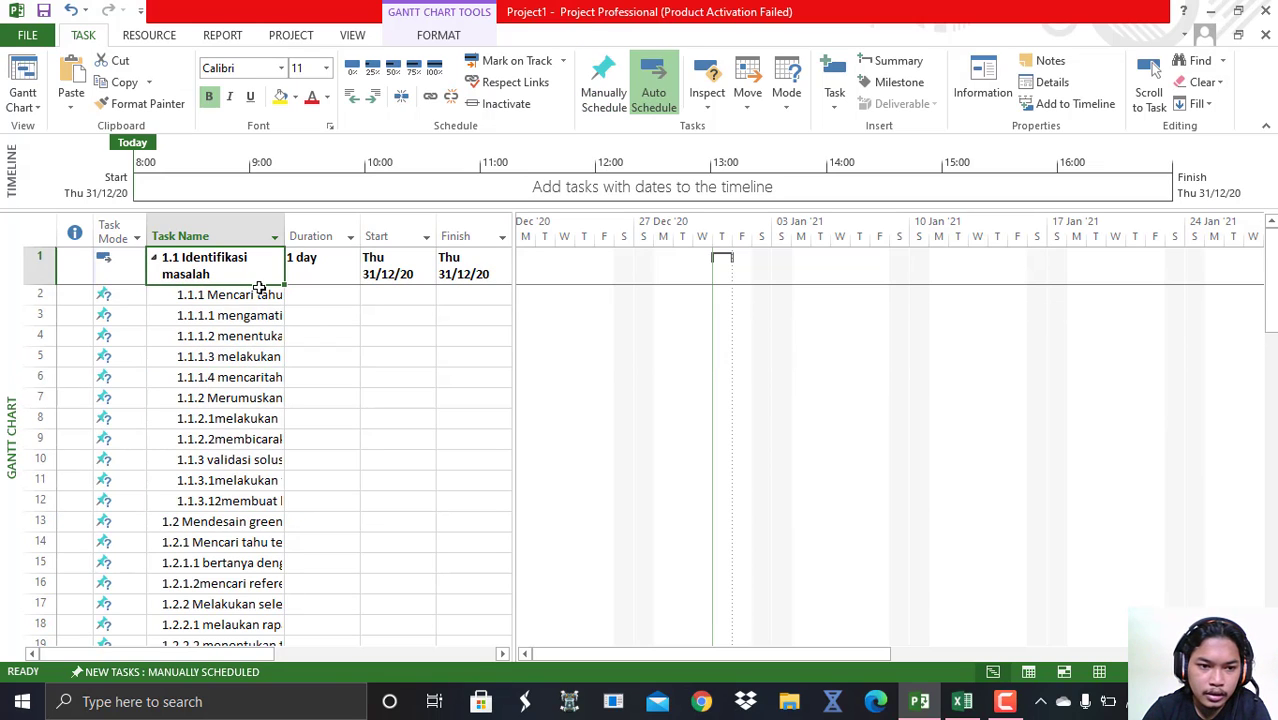
click(228, 316)
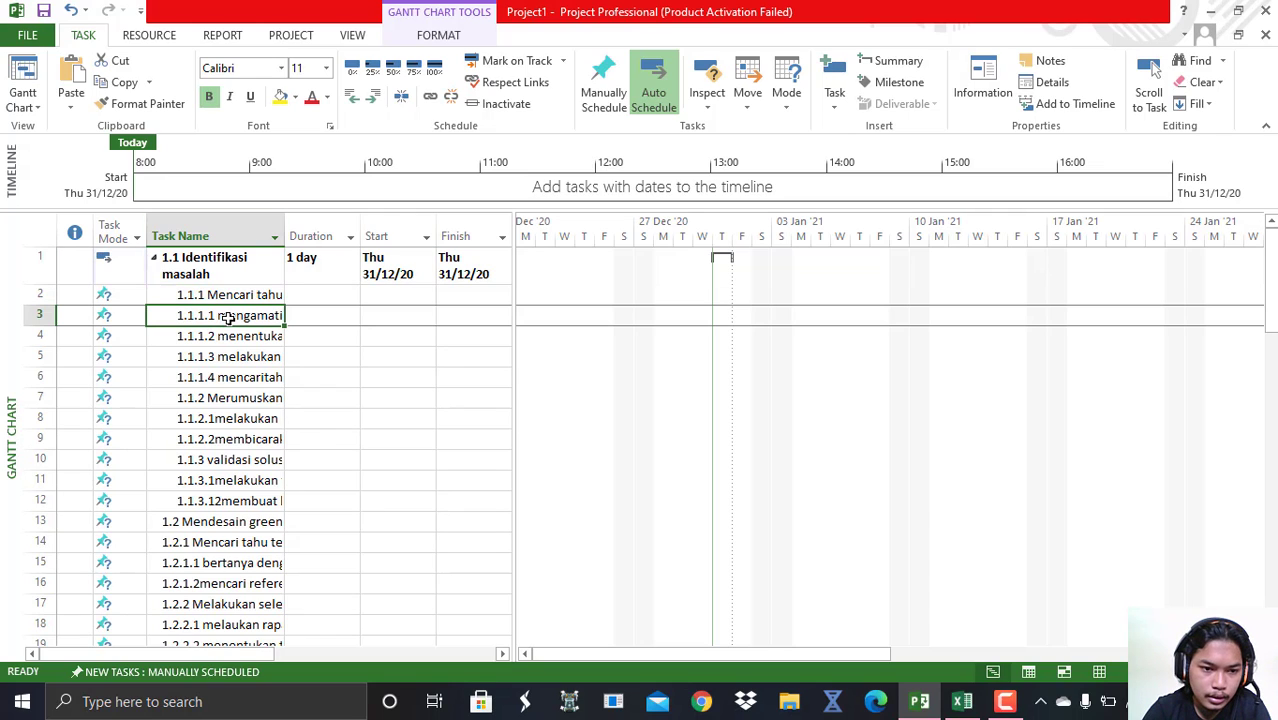
click(230, 403)
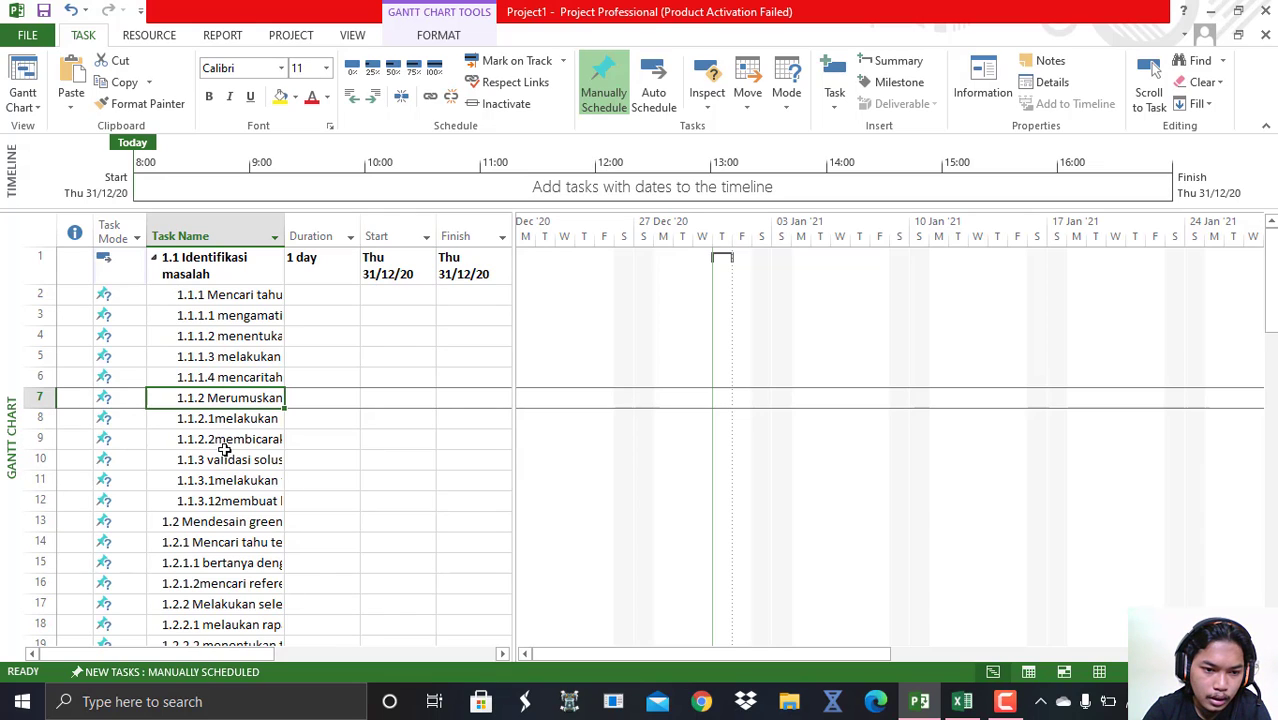
drag(230, 315, 232, 382)
click(372, 96)
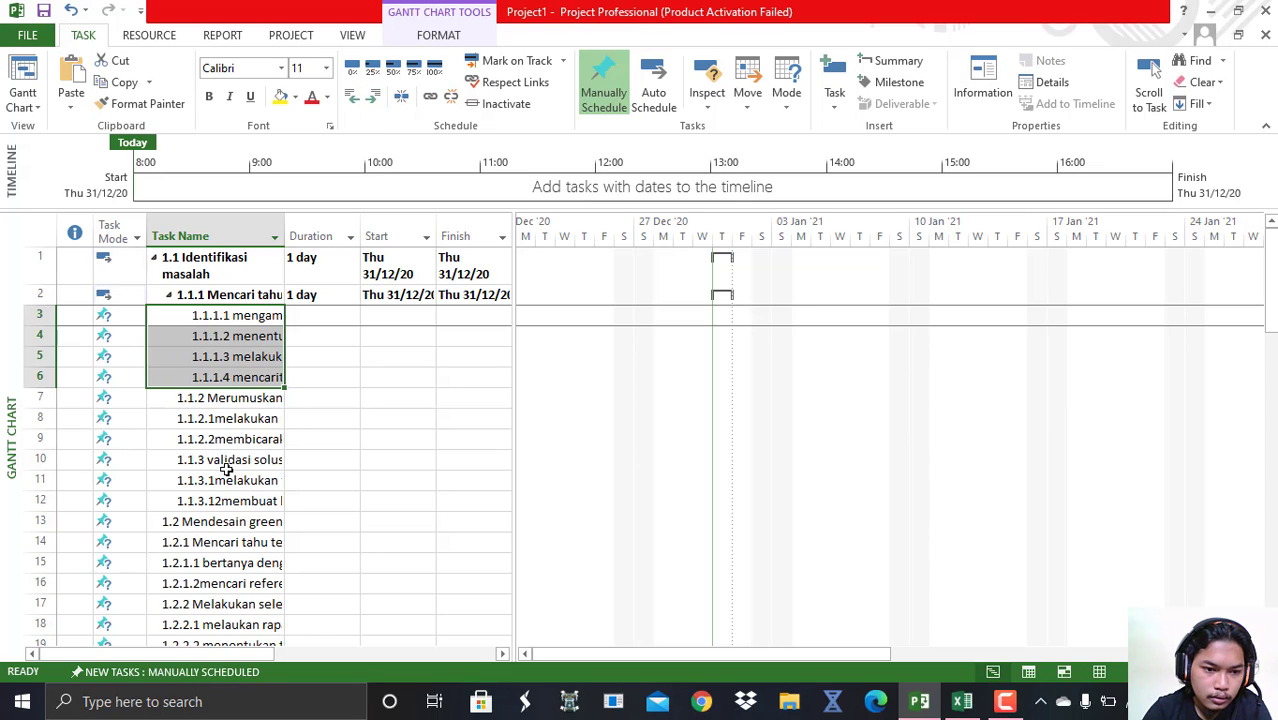
Indent tasks 8 and 9 beneath task 1.1.2, and tasks 11 and 12 beneath task 1.1.3.
drag(238, 427, 215, 501)
click(372, 96)
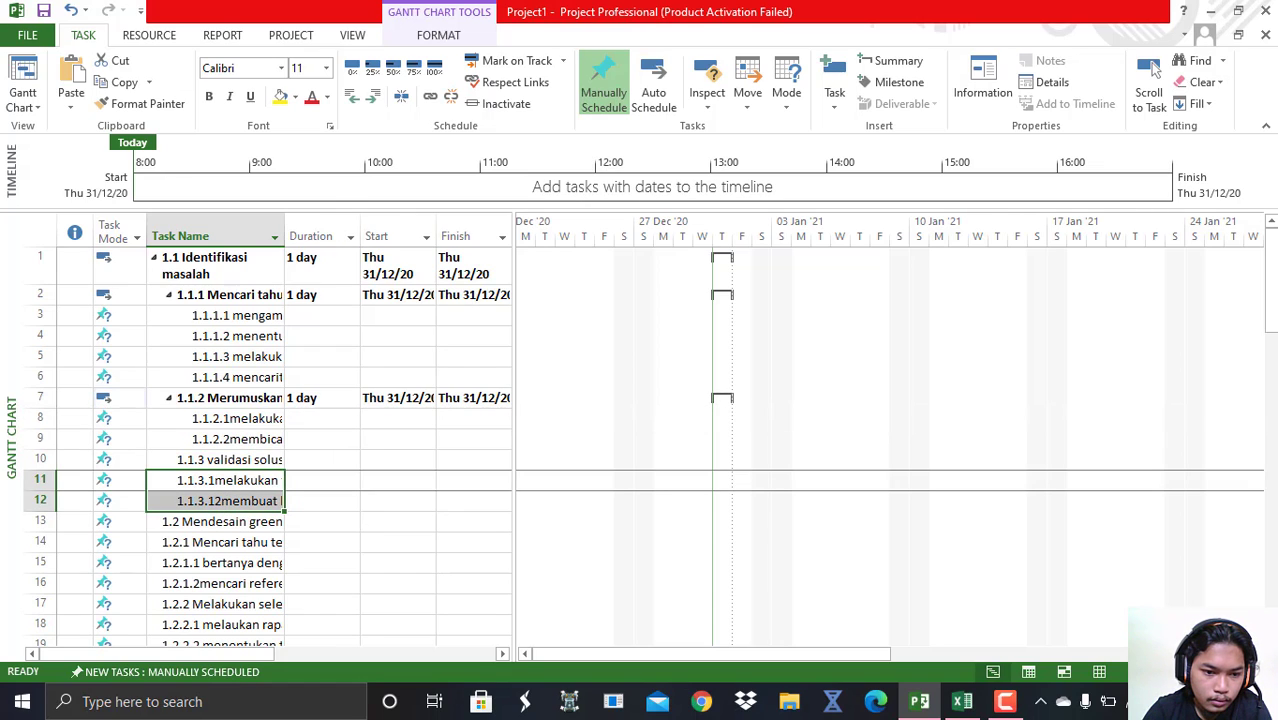
click(373, 99)
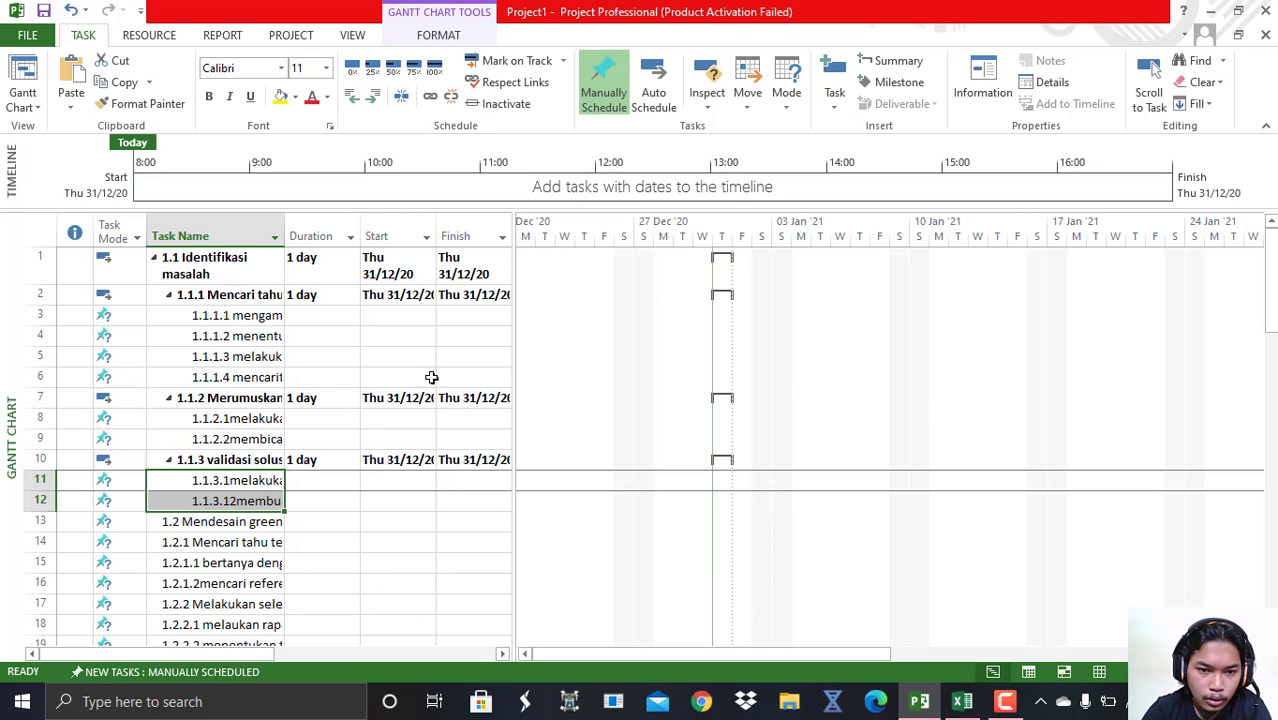
Review the task outline and its indentation levels through the whole list.
scroll(180, 525, down, 1)
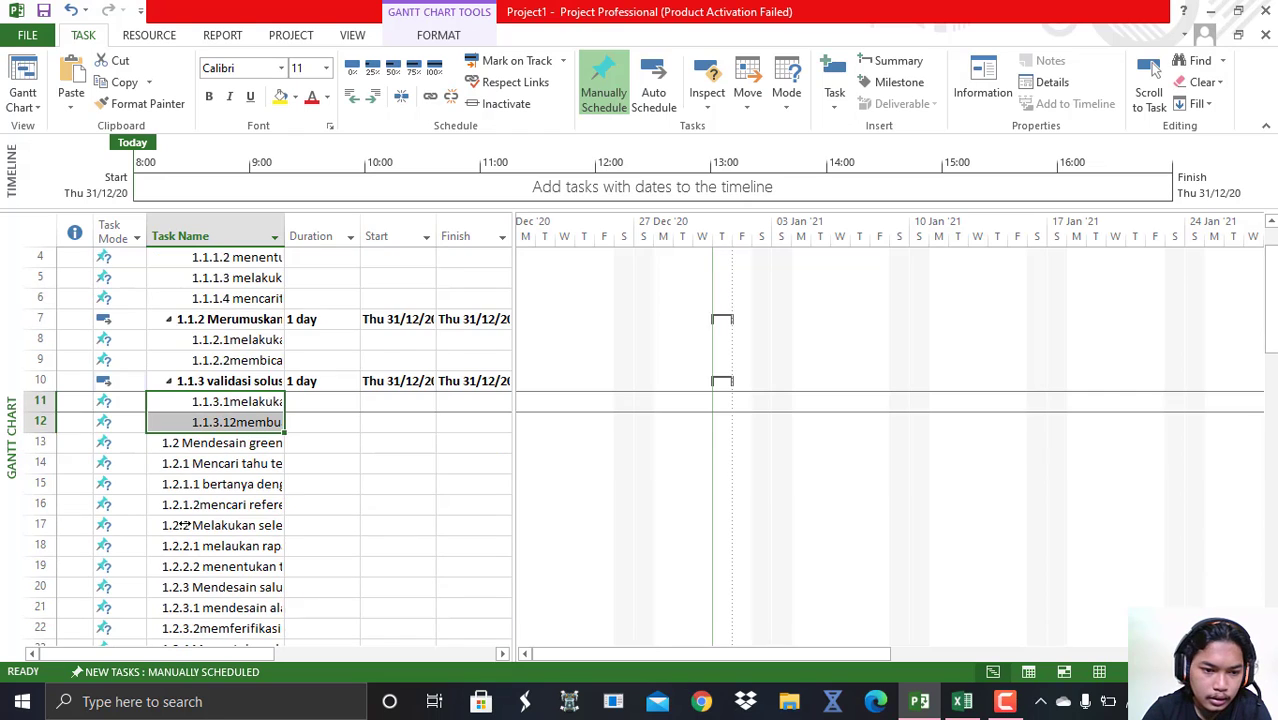
scroll(330, 500, down, 2)
scroll(335, 380, up, 3)
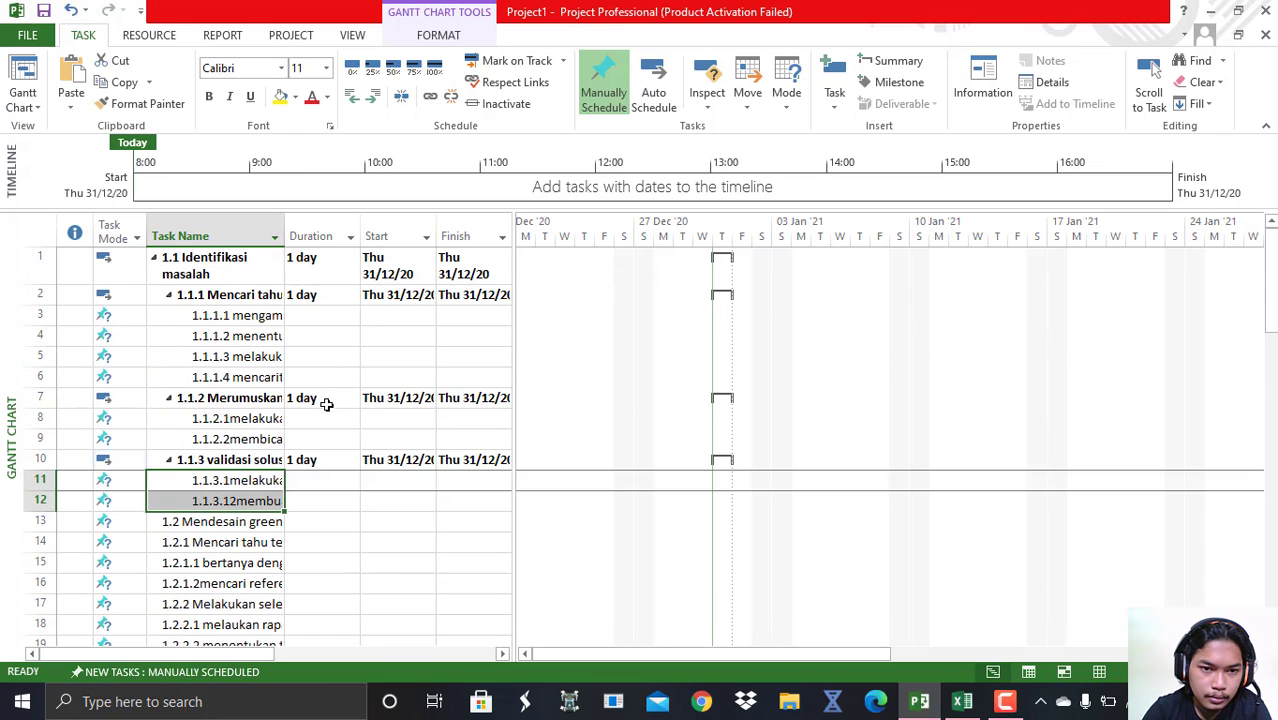
click(238, 331)
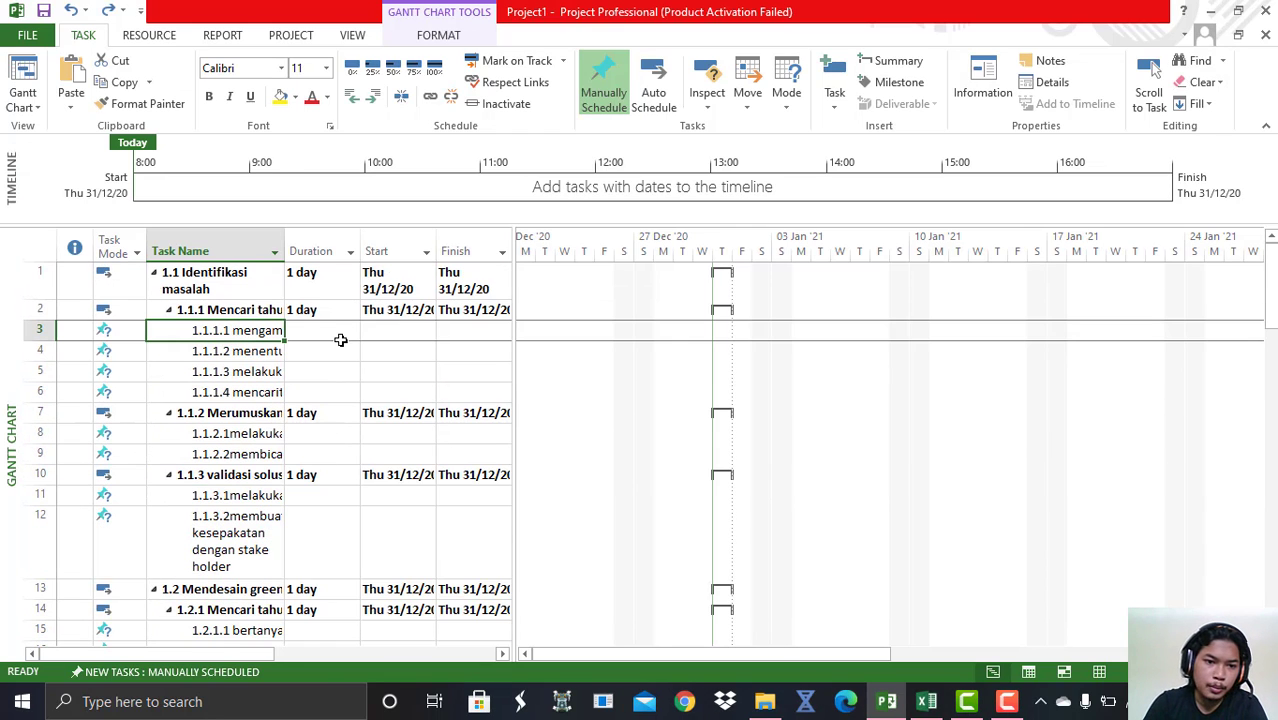
scroll(157, 457, down, 9)
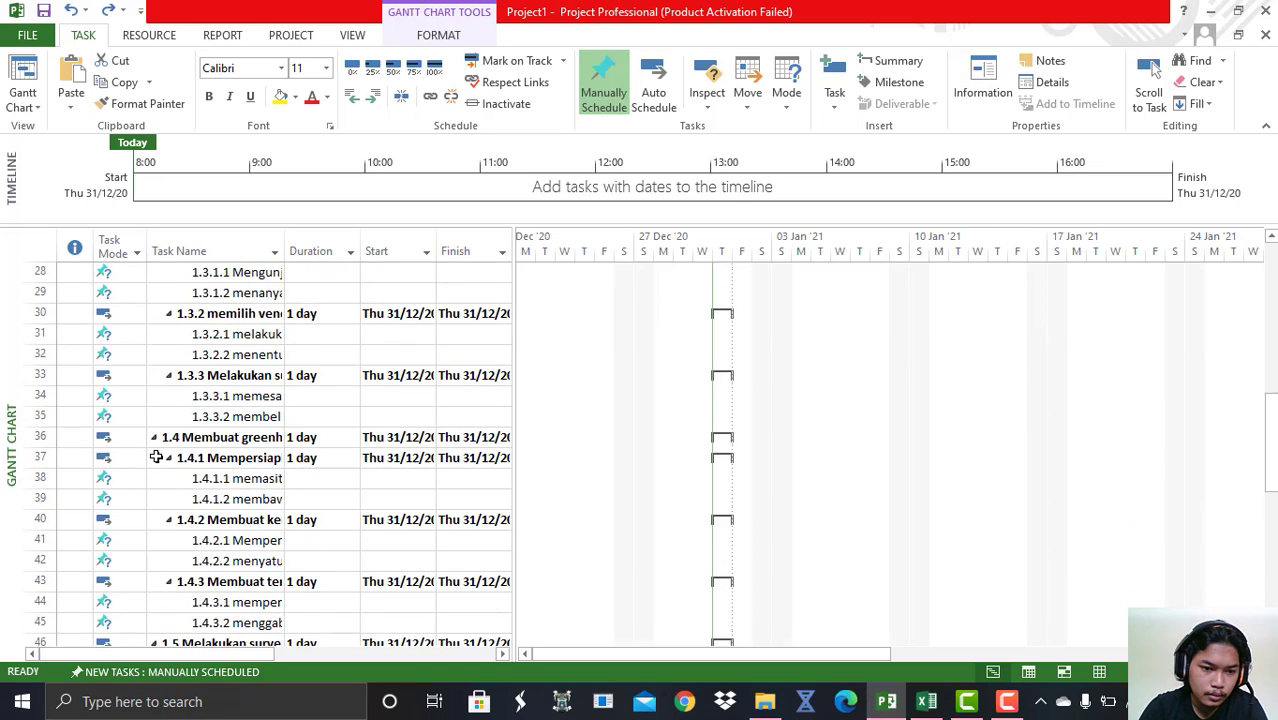
scroll(157, 457, down, 9)
scroll(157, 455, up, 12)
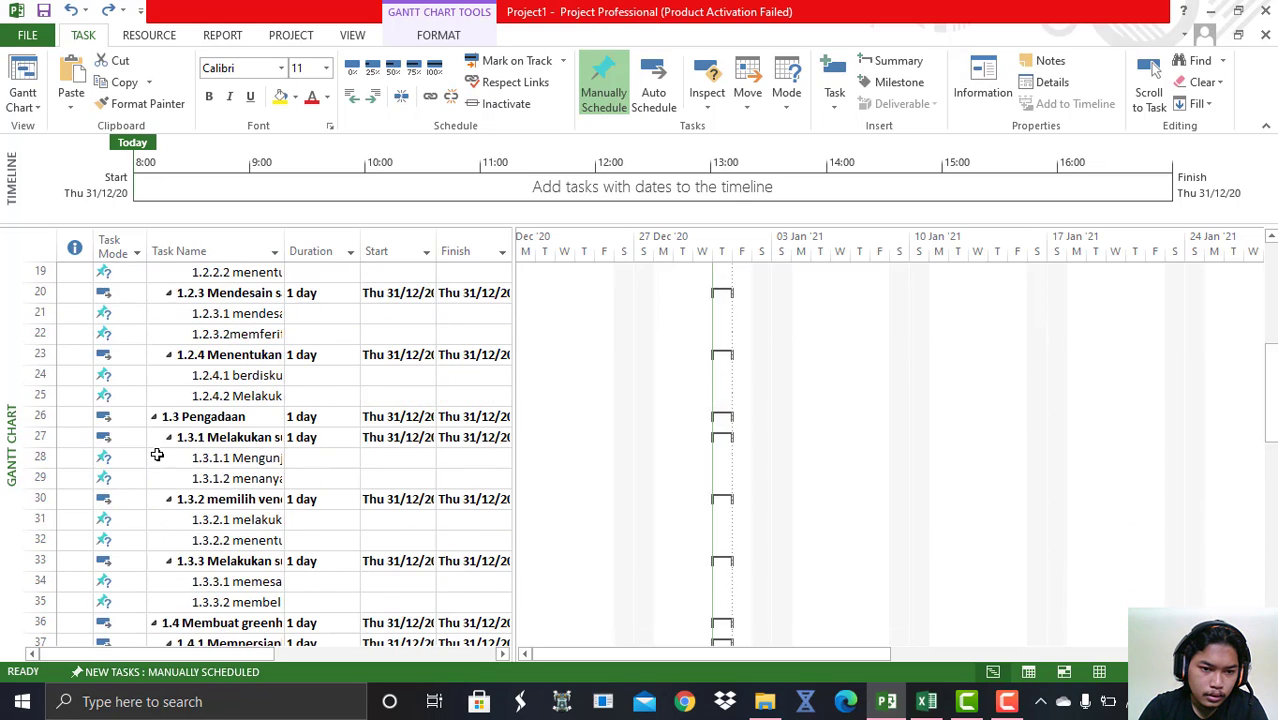
scroll(157, 455, up, 6)
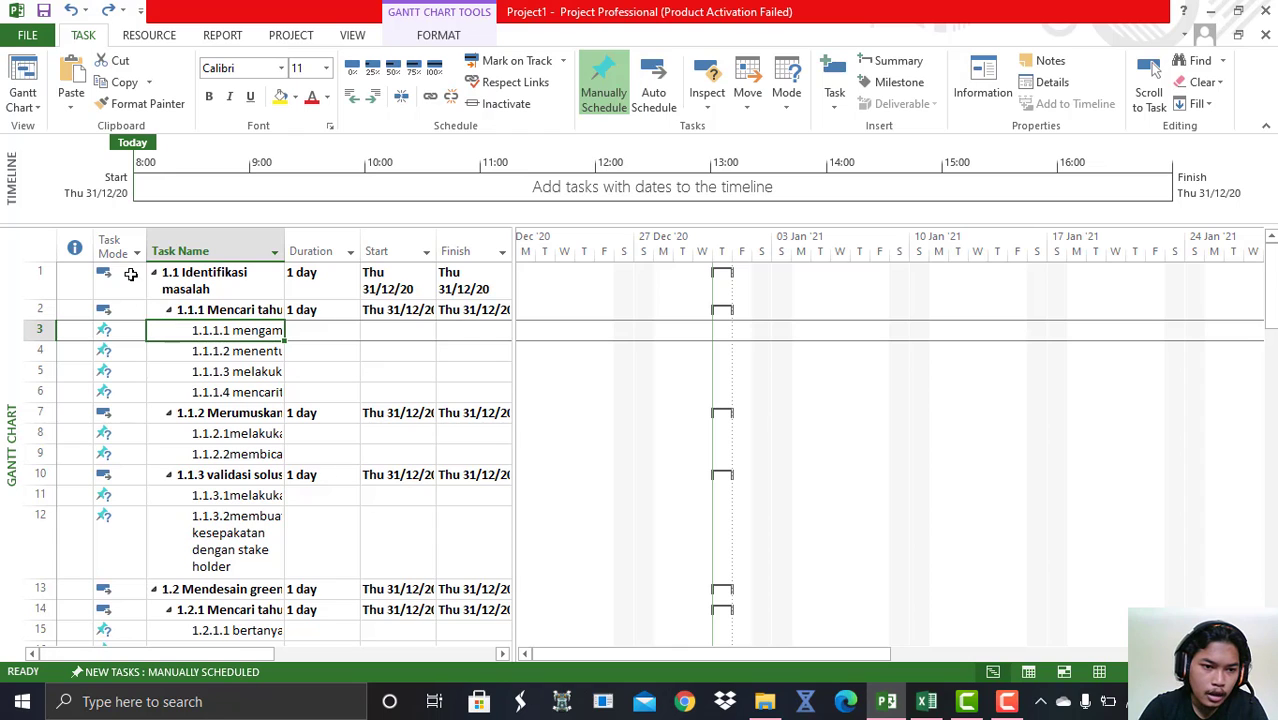
Switch all tasks, rows 1 to 70, to Auto Schedule mode.
mouse_move(130, 273)
mouse_down()
mouse_move(117, 703)
mouse_move(143, 197)
mouse_move(131, 456)
mouse_up()
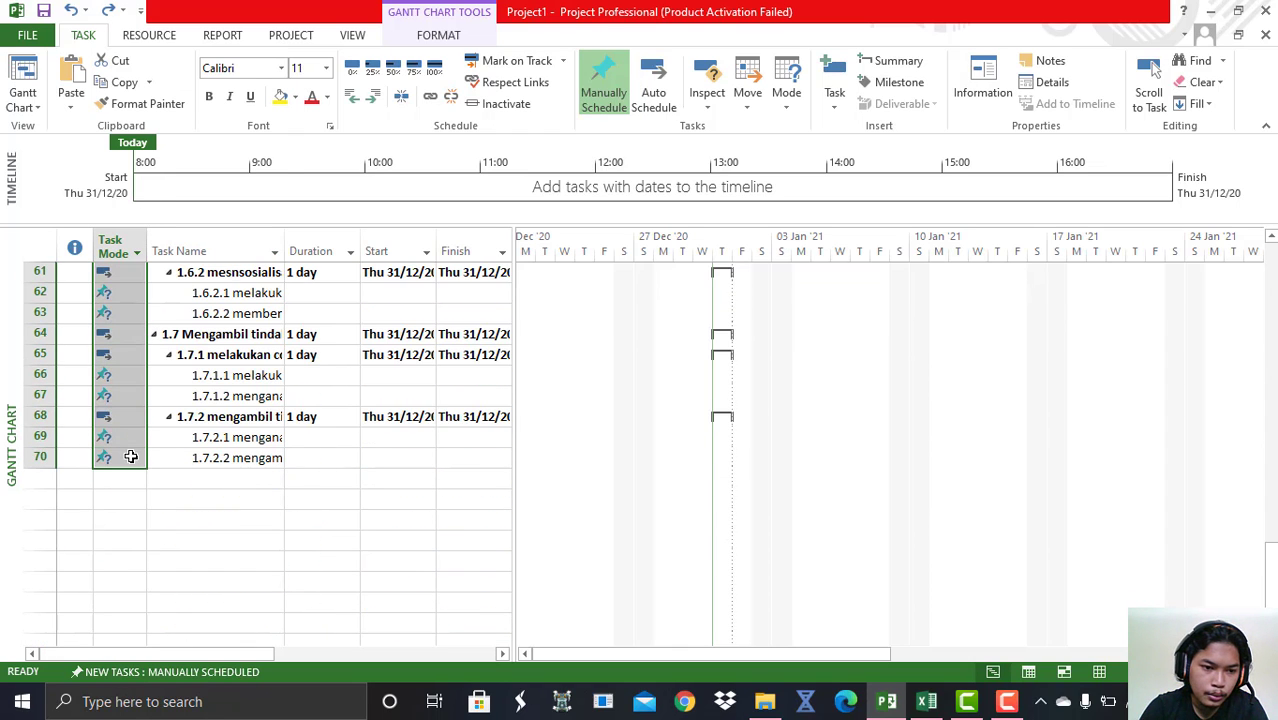
scroll(250, 402, up, 1)
scroll(250, 402, up, 19)
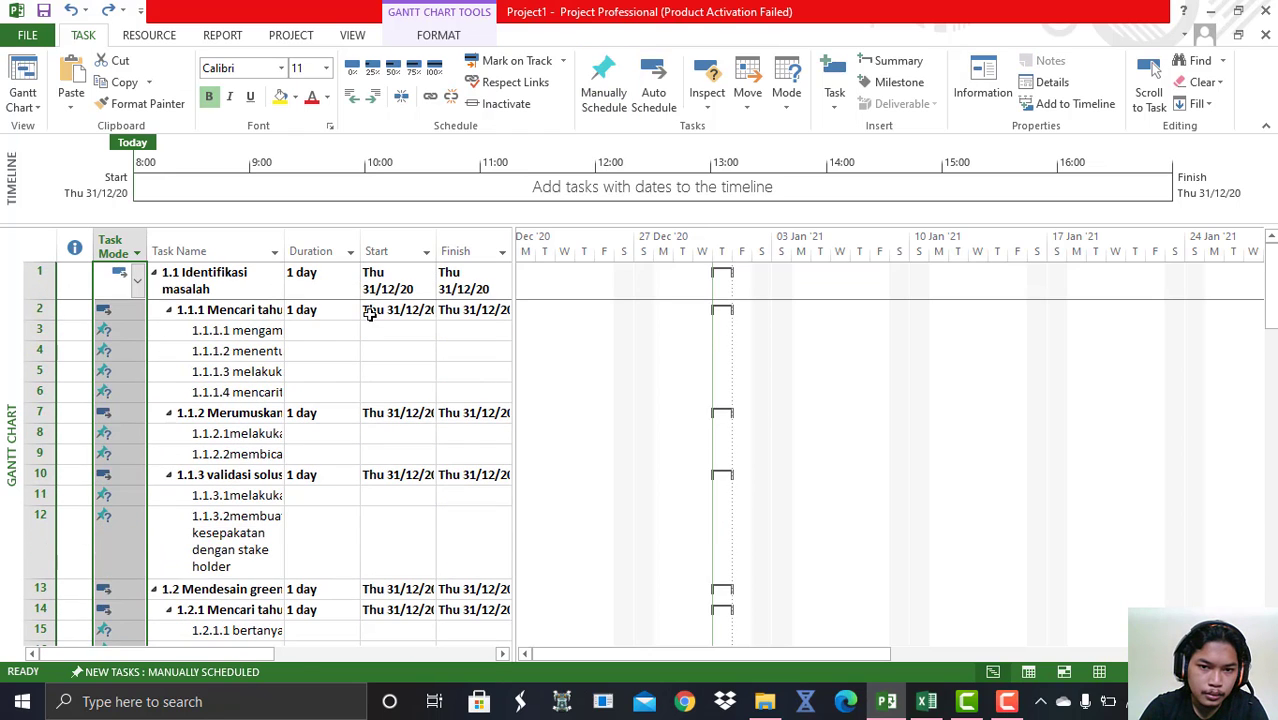
click(653, 90)
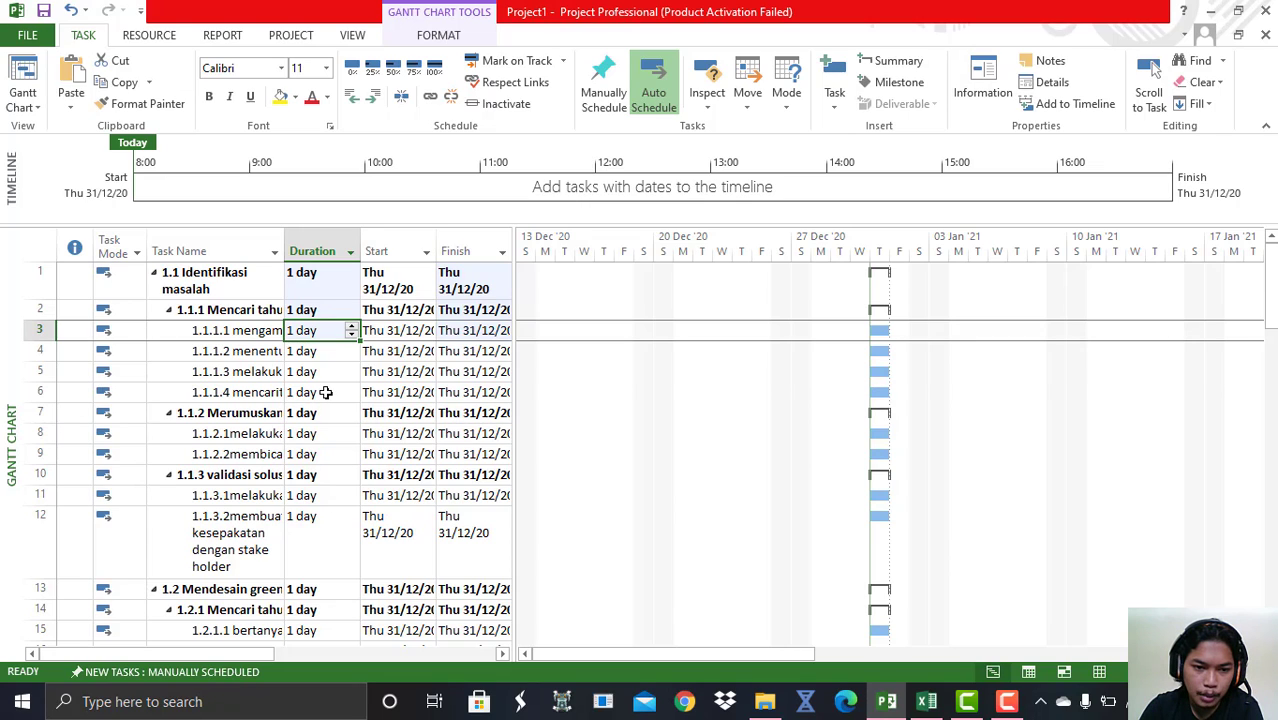
Check the full name of task 3, 1.1.1.1, without changing it.
click(325, 392)
click(326, 348)
click(333, 330)
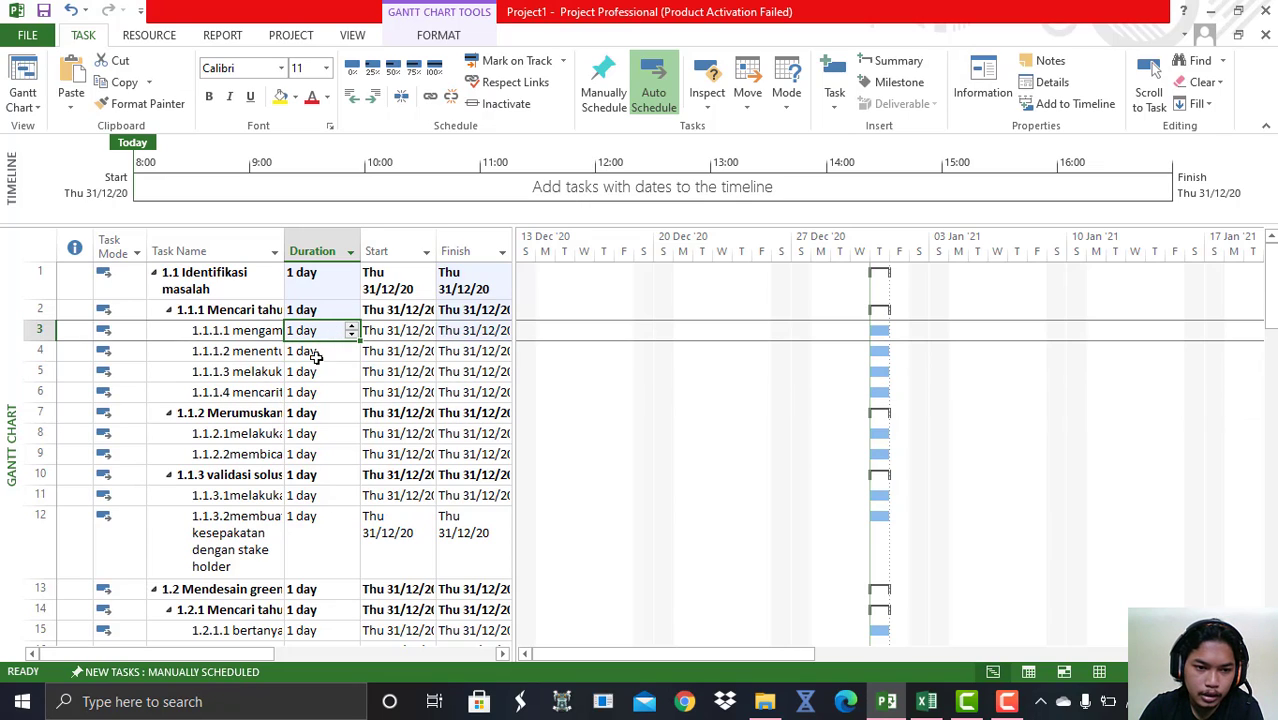
click(257, 335)
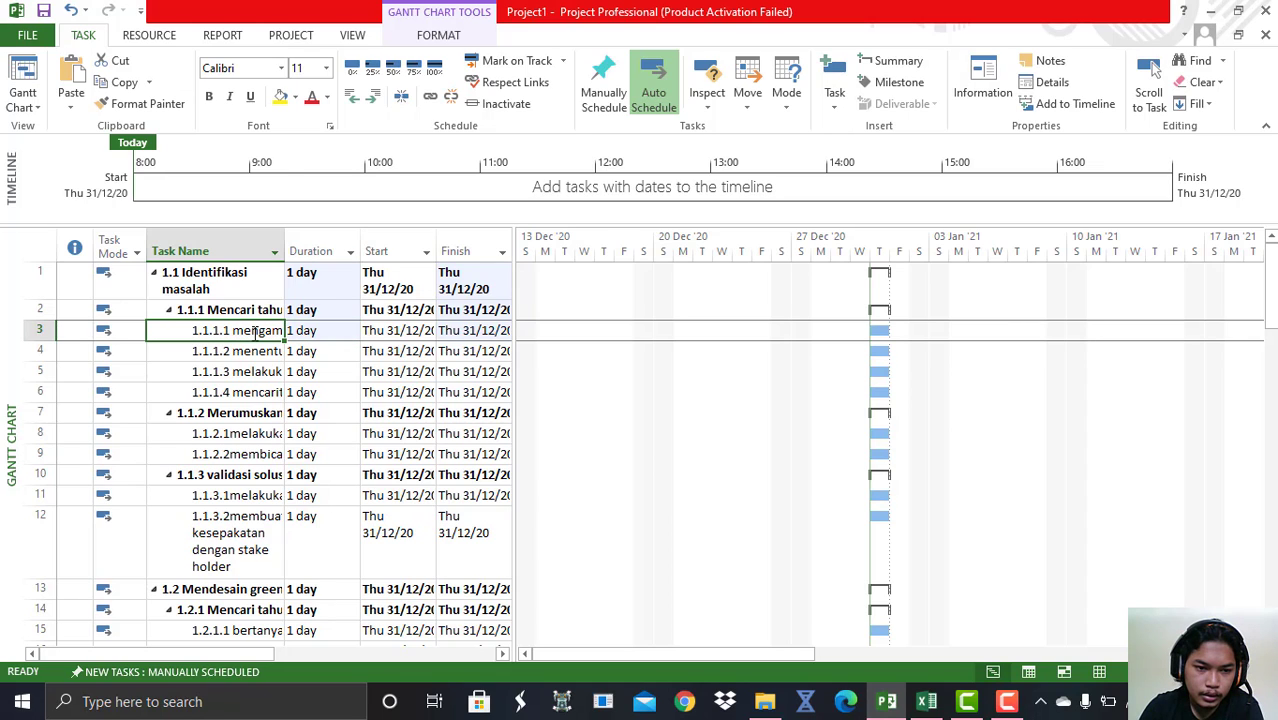
click(257, 334)
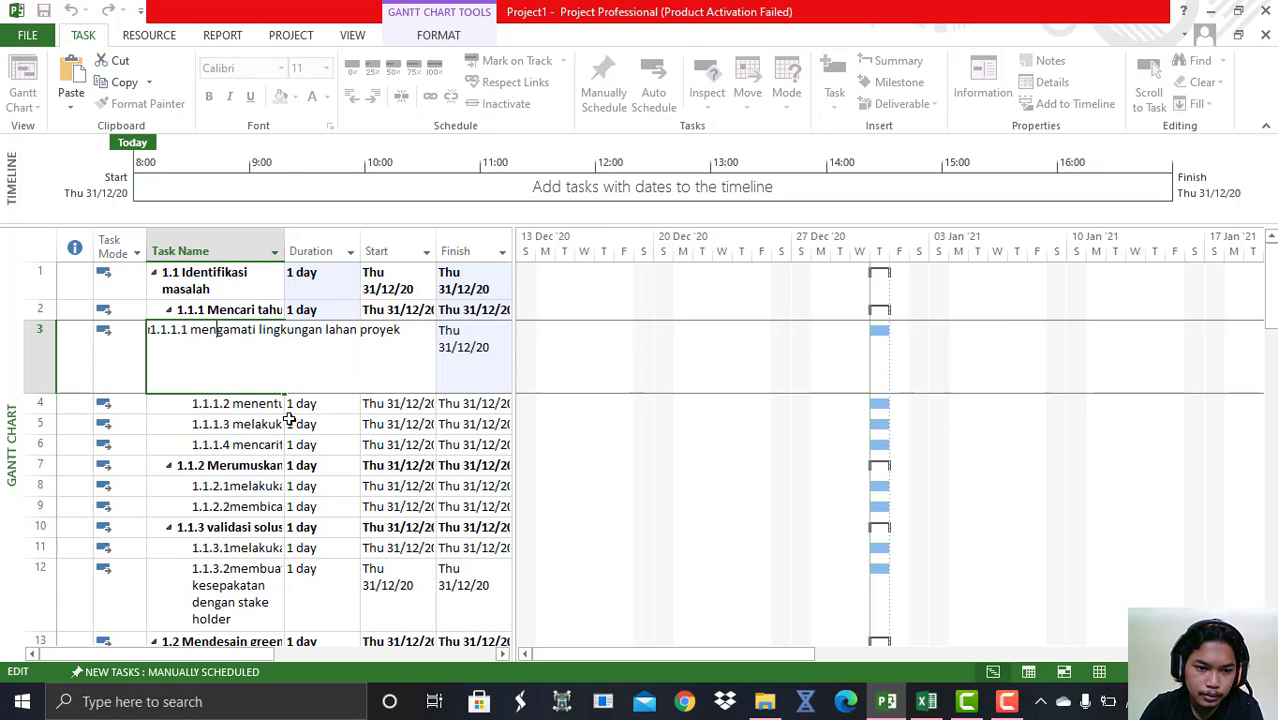
click(325, 424)
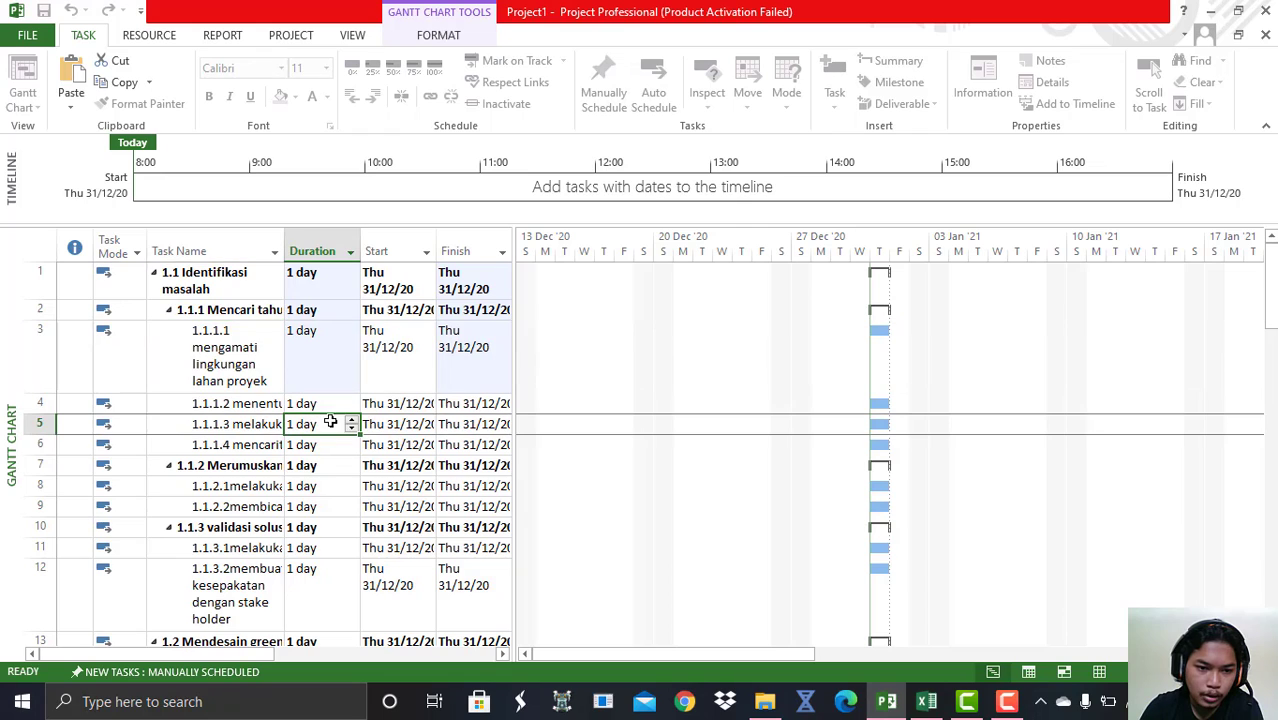
Copy the durations 2, 3, 2 and 3 from cells B4:B7 in Excel and paste them as durations of tasks 3 to 6 in Project.
click(938, 708)
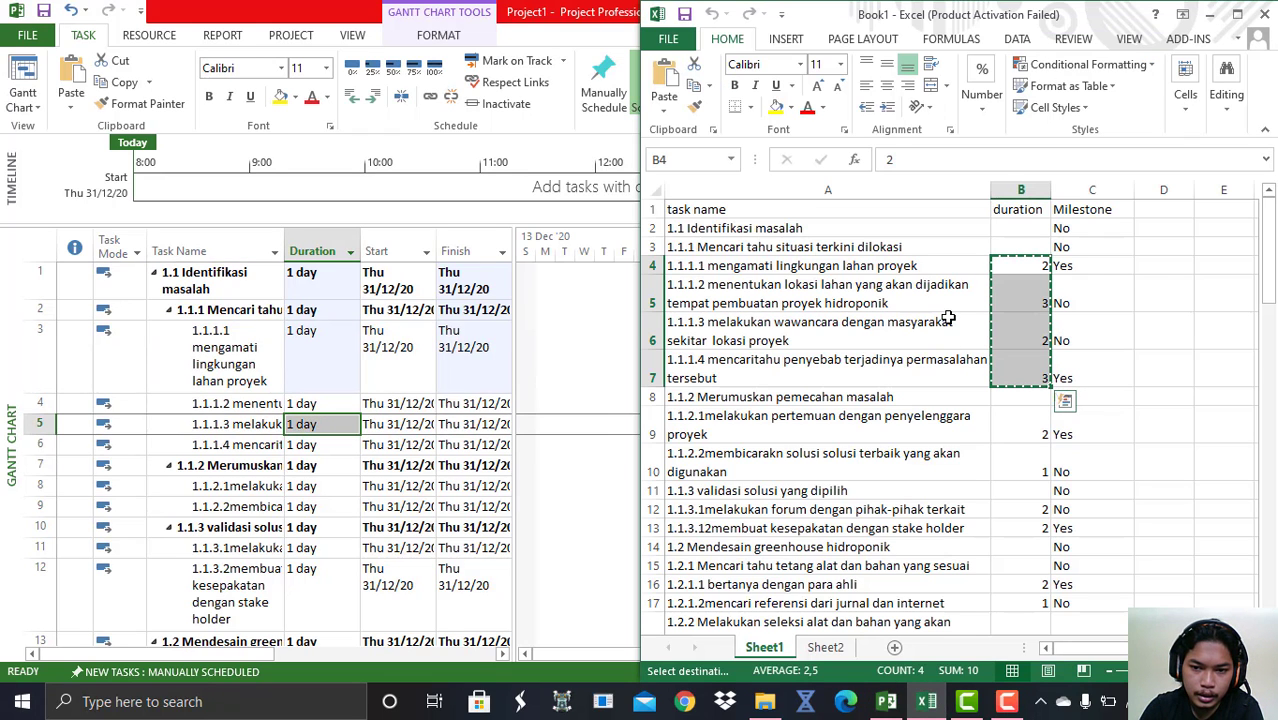
right_click(1021, 267)
click(1070, 298)
click(348, 508)
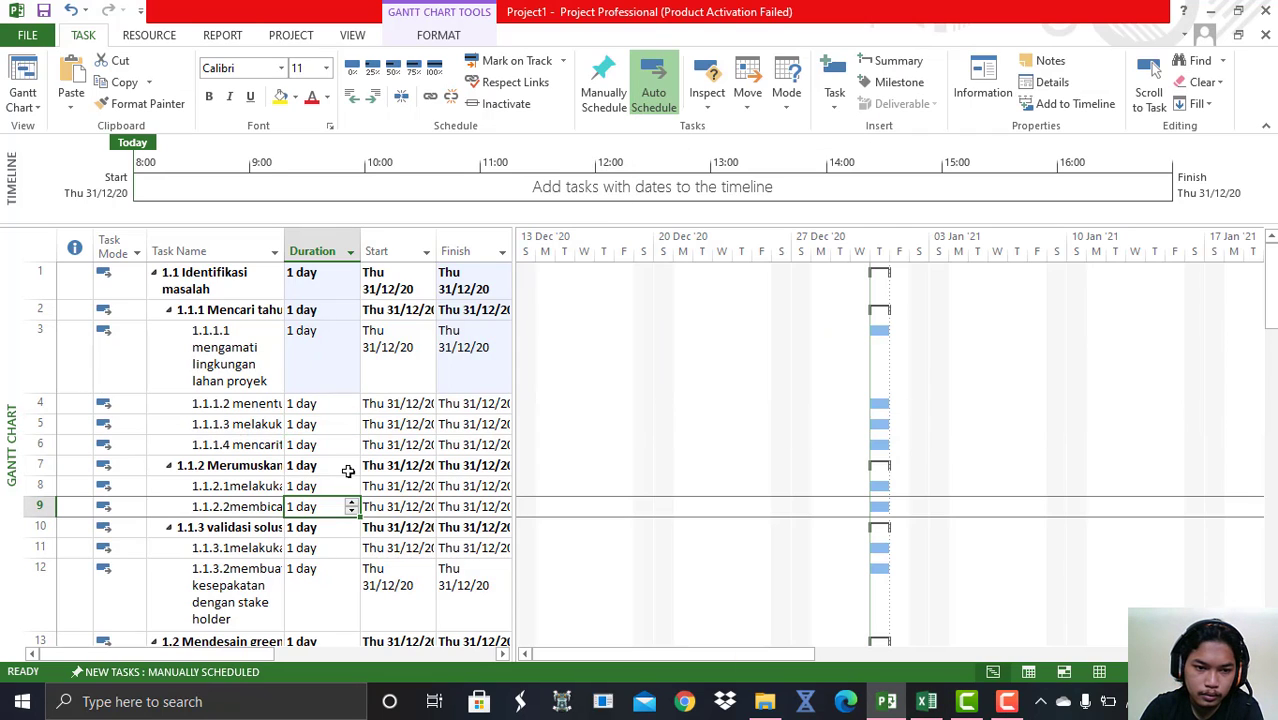
click(333, 342)
right_click(333, 342)
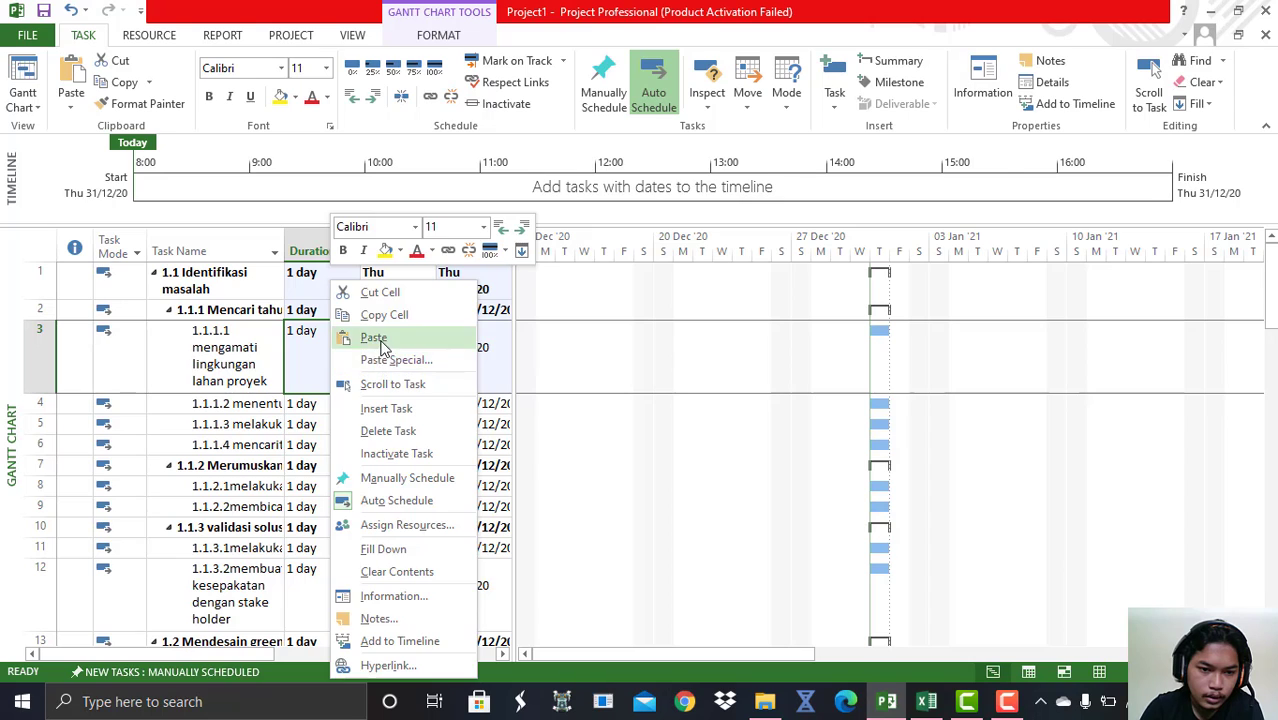
click(374, 338)
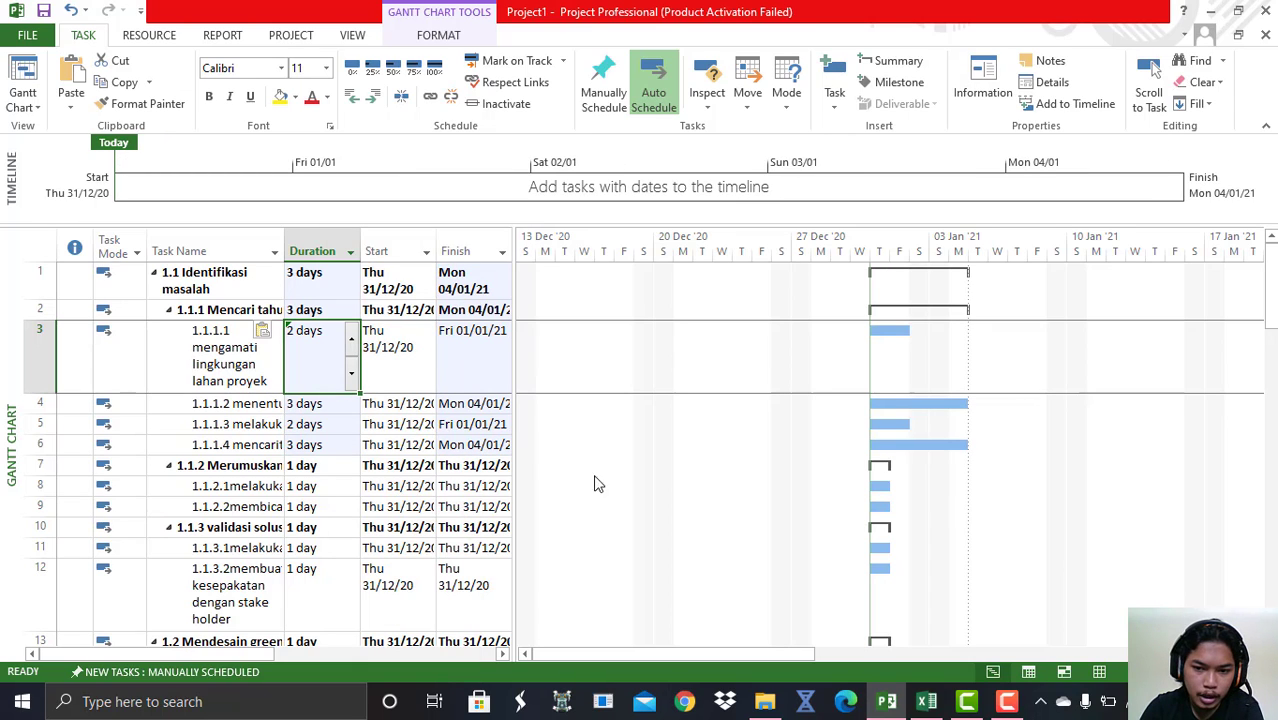
click(240, 522)
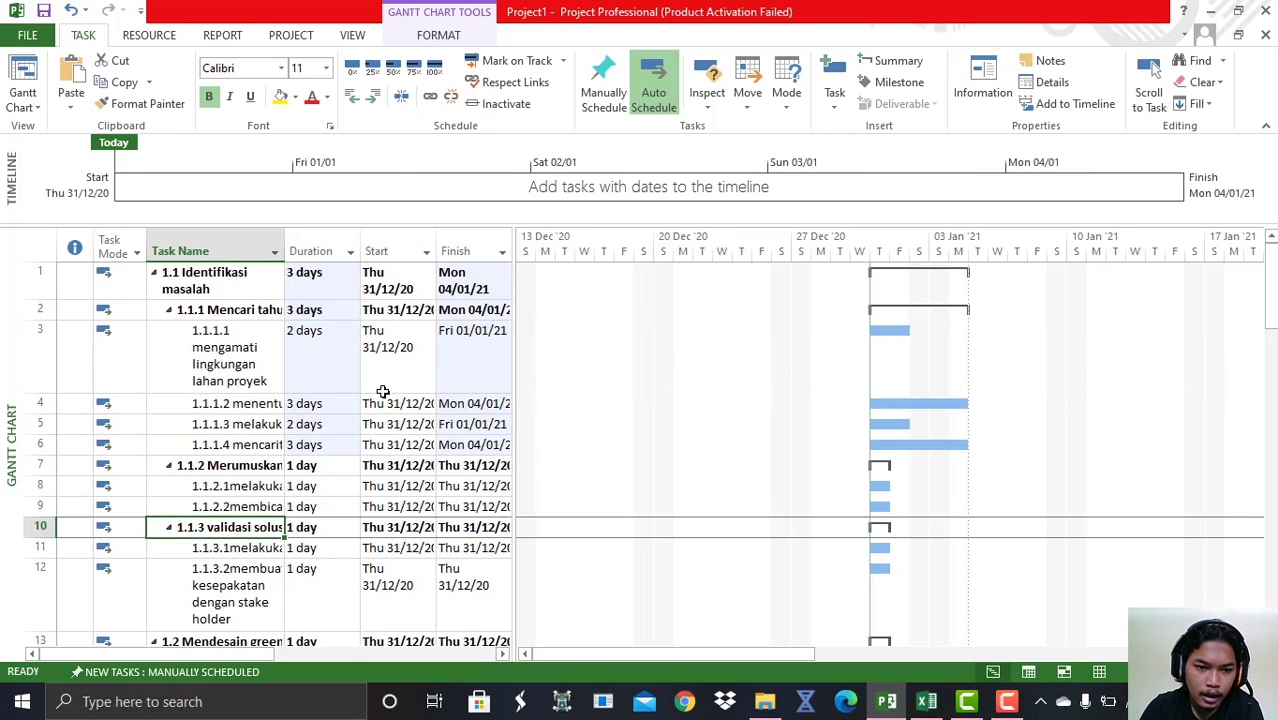
scroll(381, 366, down, 2)
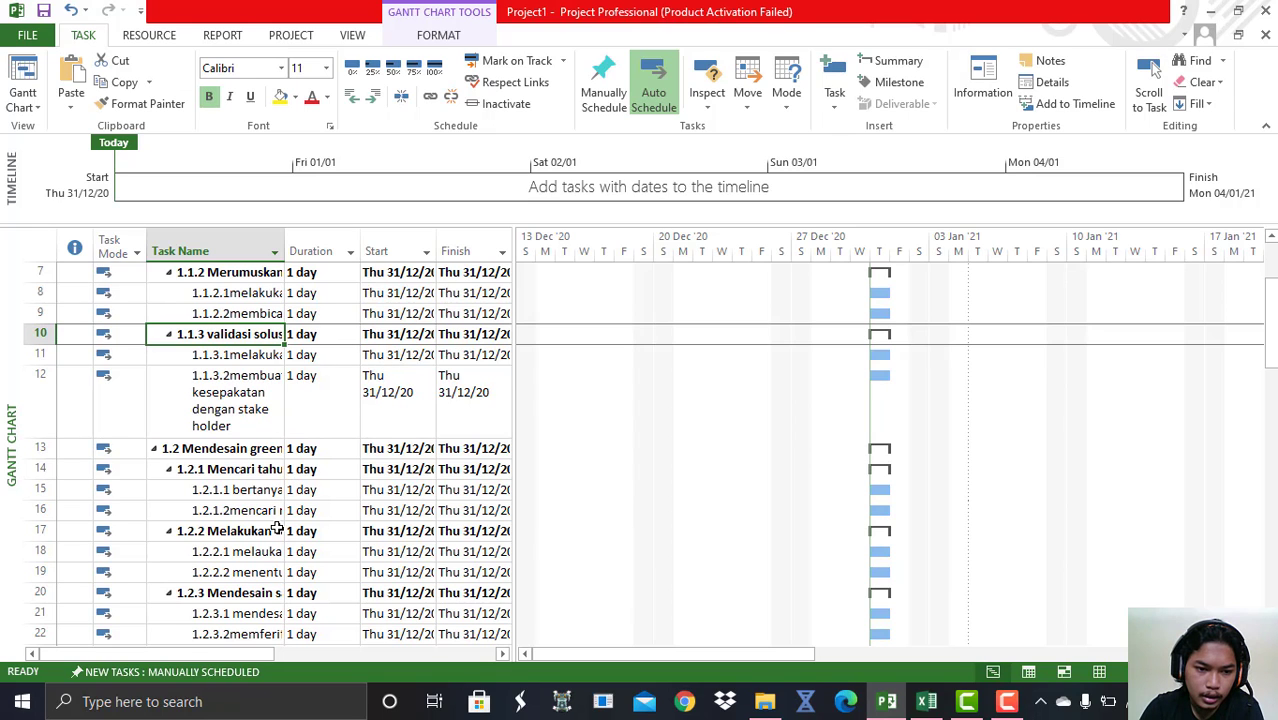
scroll(277, 530, down, 2)
scroll(322, 458, up, 4)
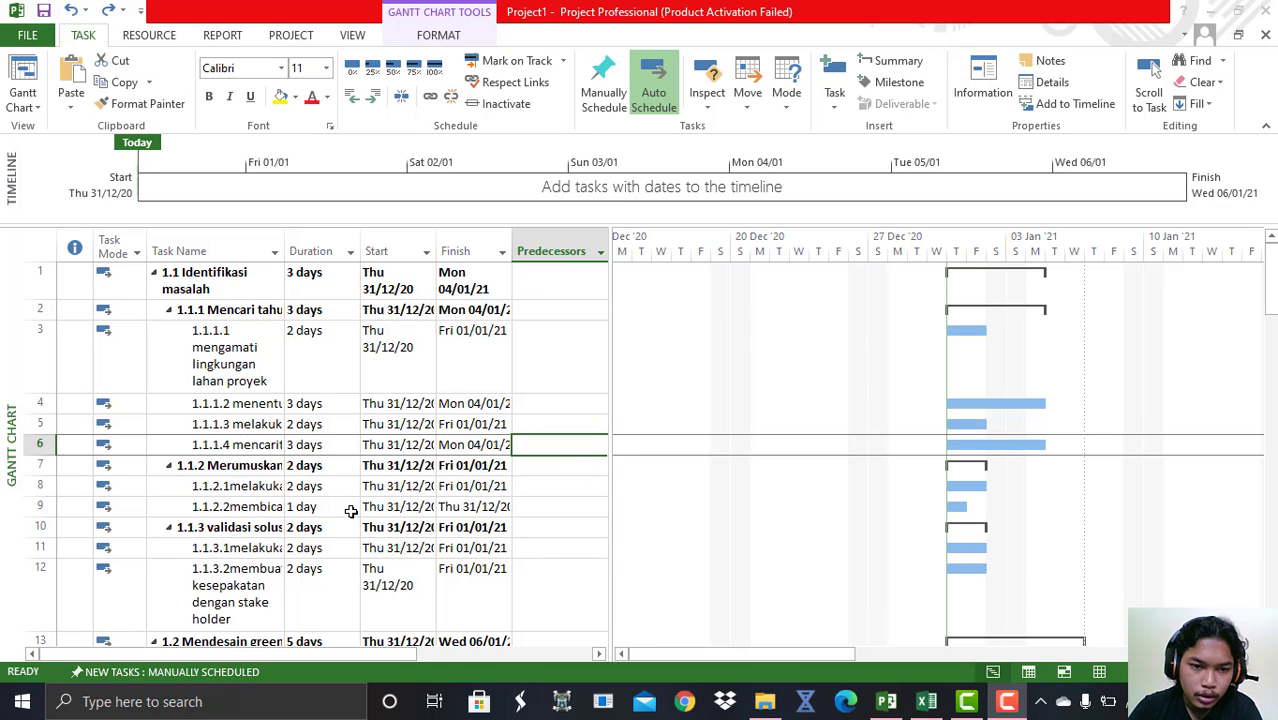
Set the start date of task 3, 1.1.1.1, to Friday 1 January 2021.
click(423, 340)
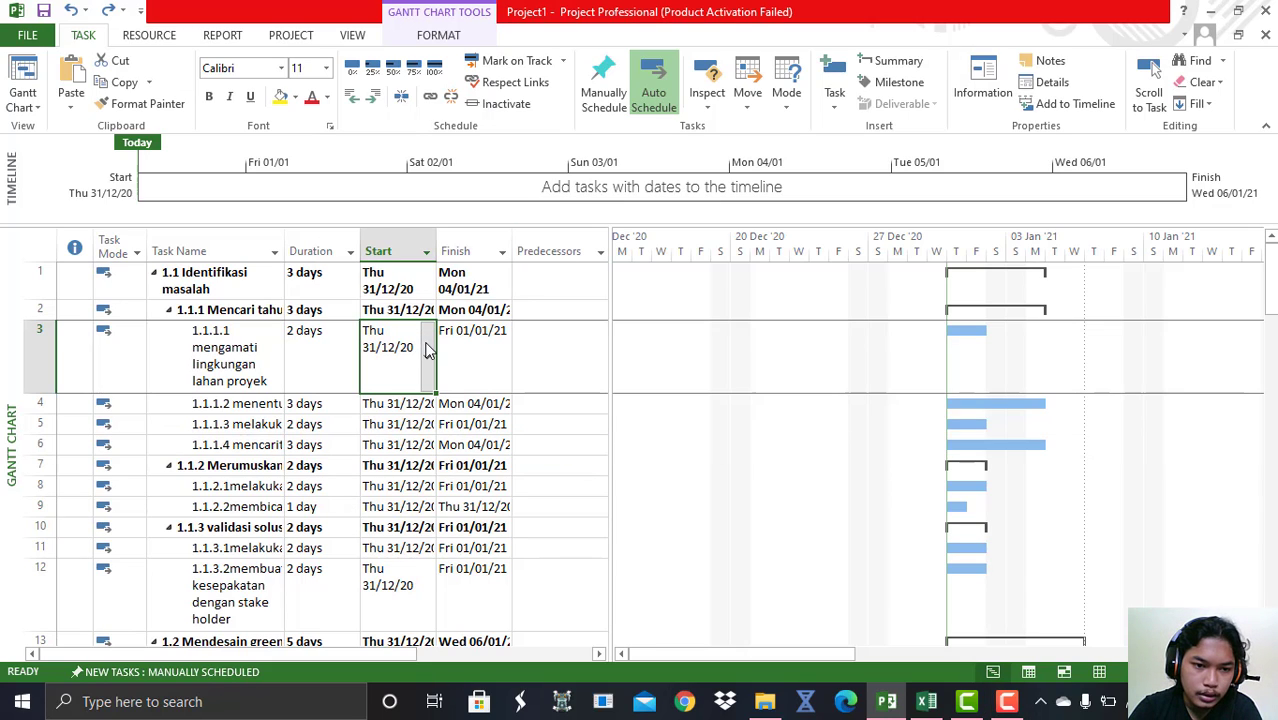
click(427, 352)
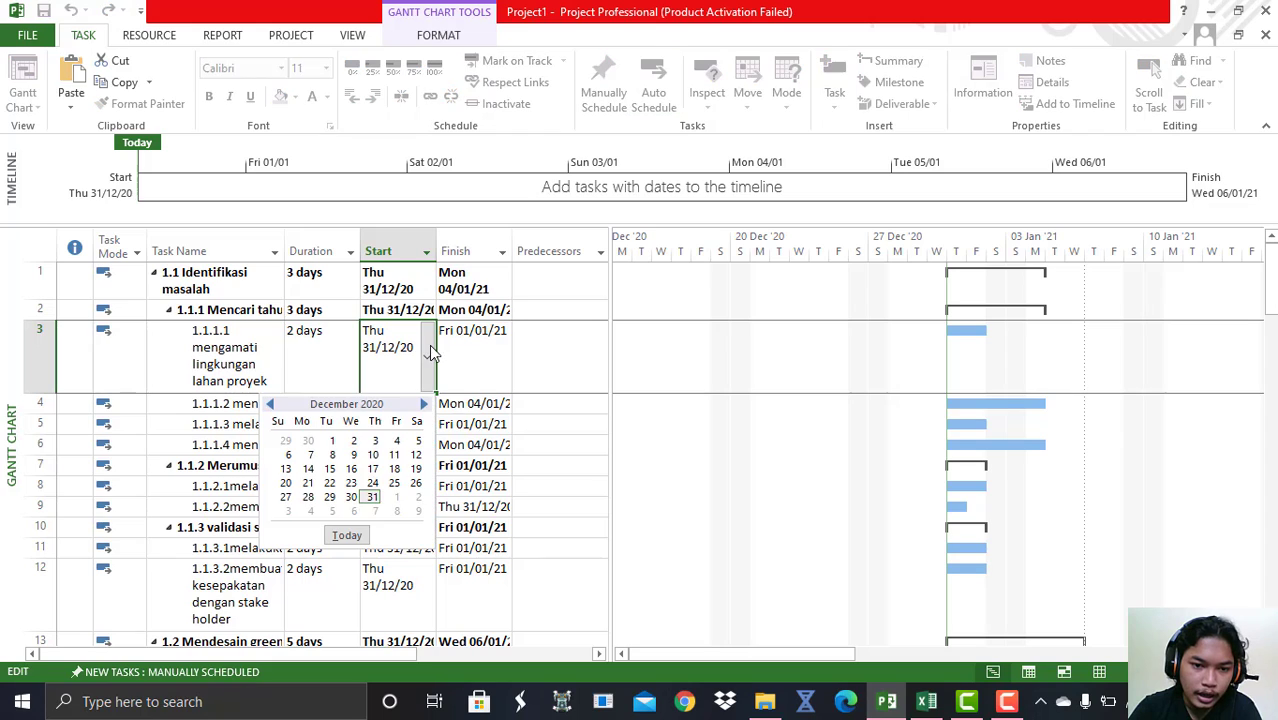
click(423, 404)
click(396, 441)
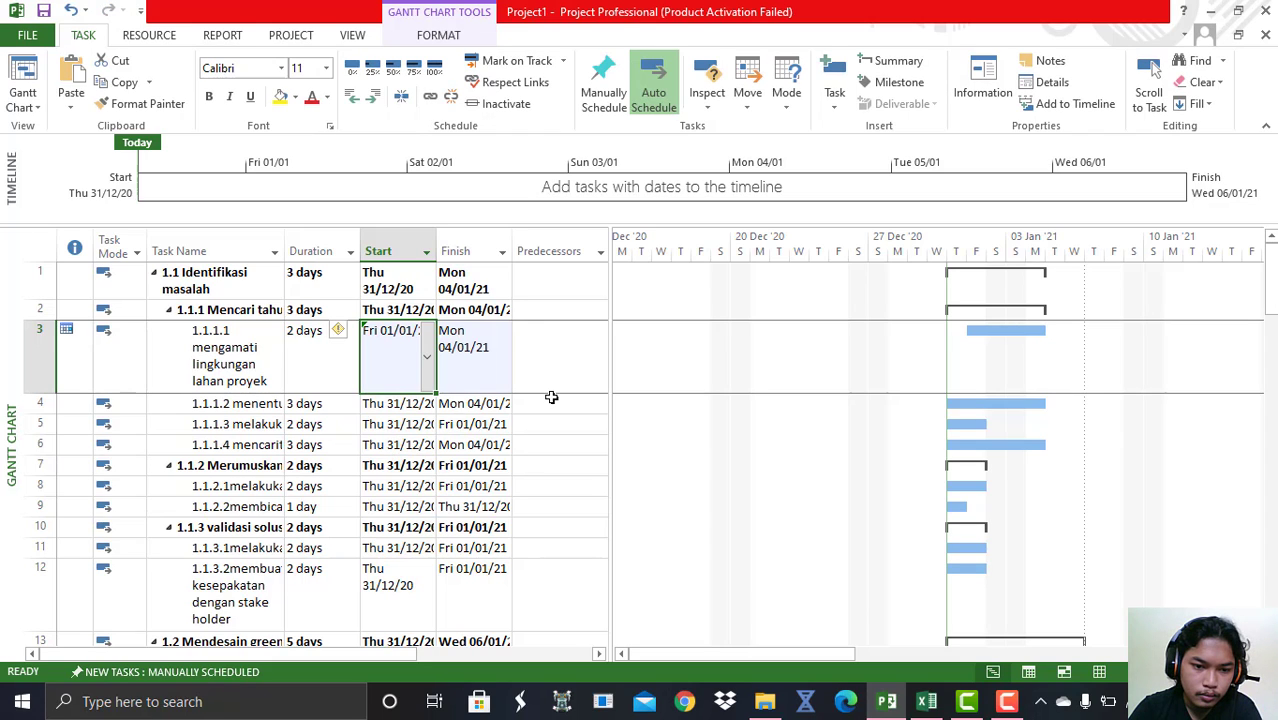
click(535, 448)
click(547, 510)
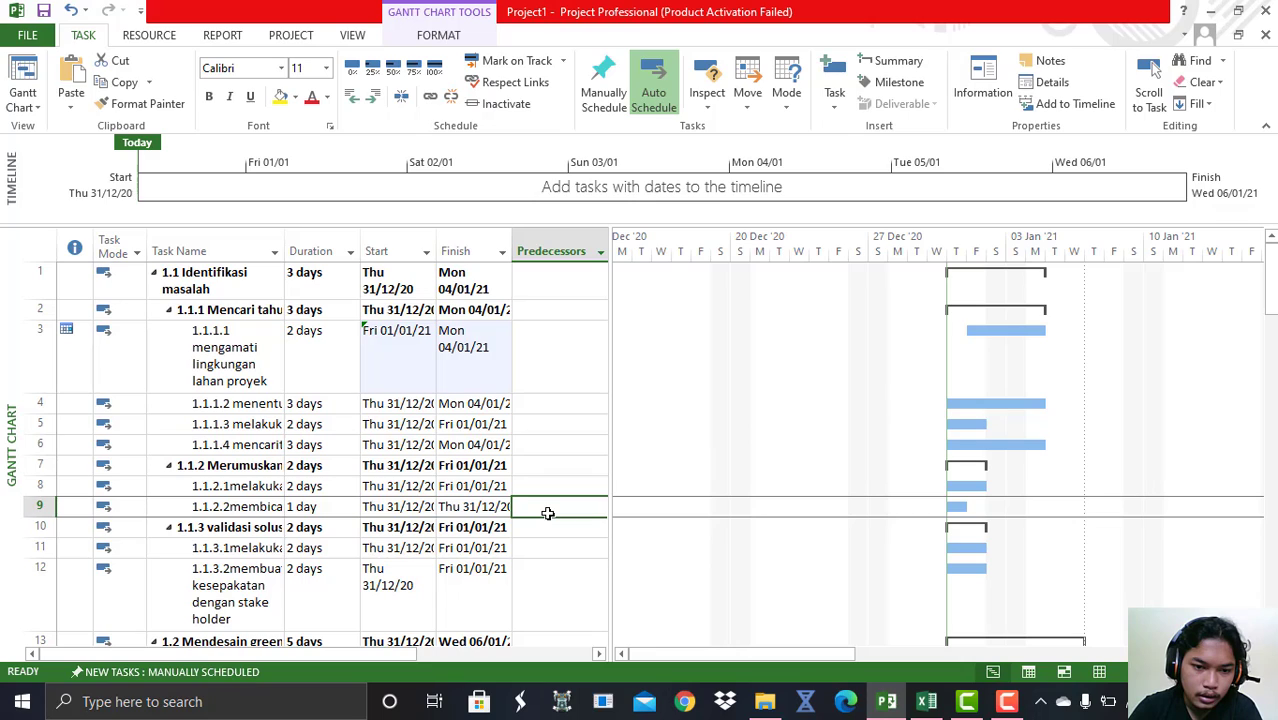
Enter predecessor 3 for task 4, predecessor 4 for task 5 and predecessor 5 for task 6.
click(572, 356)
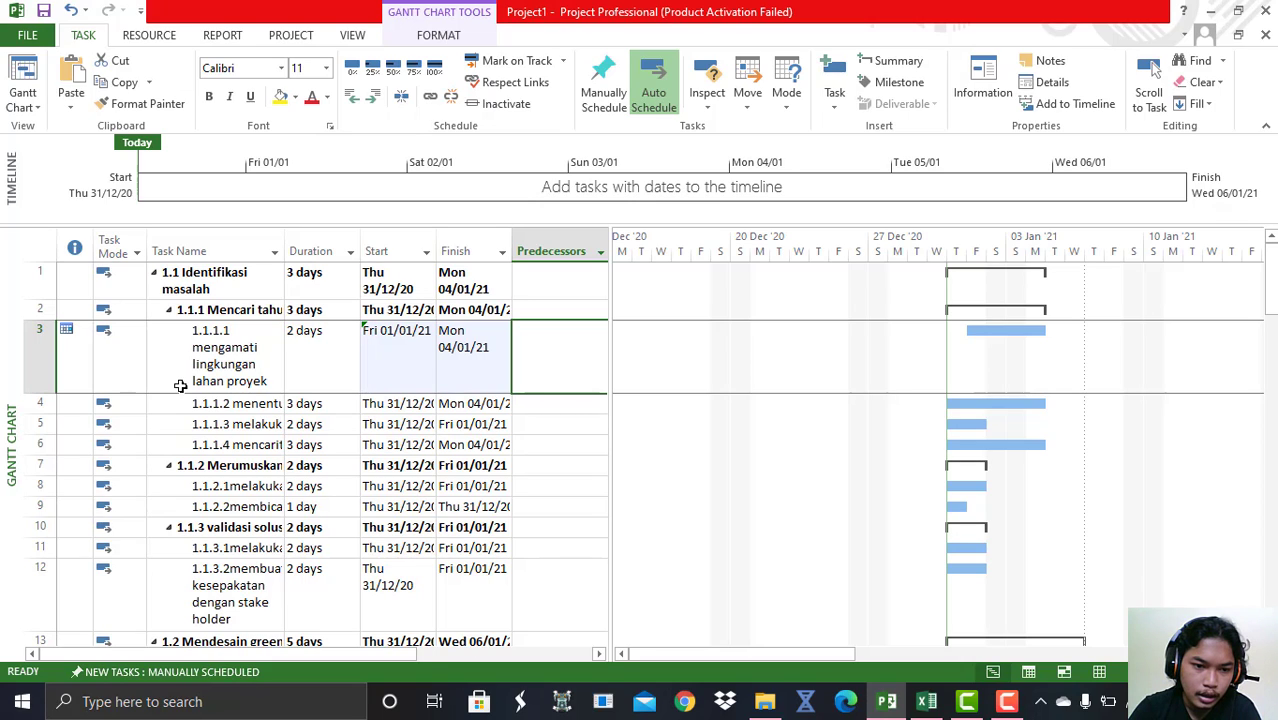
click(562, 401)
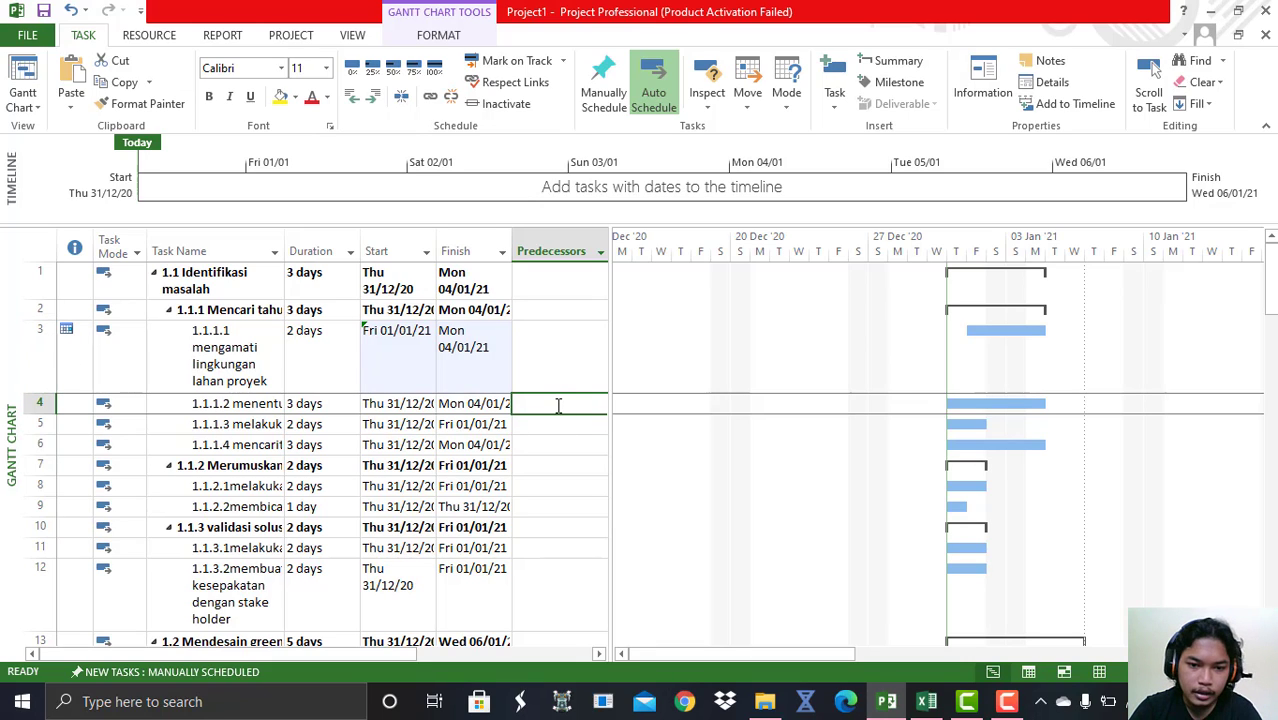
text(3)
key(Return)
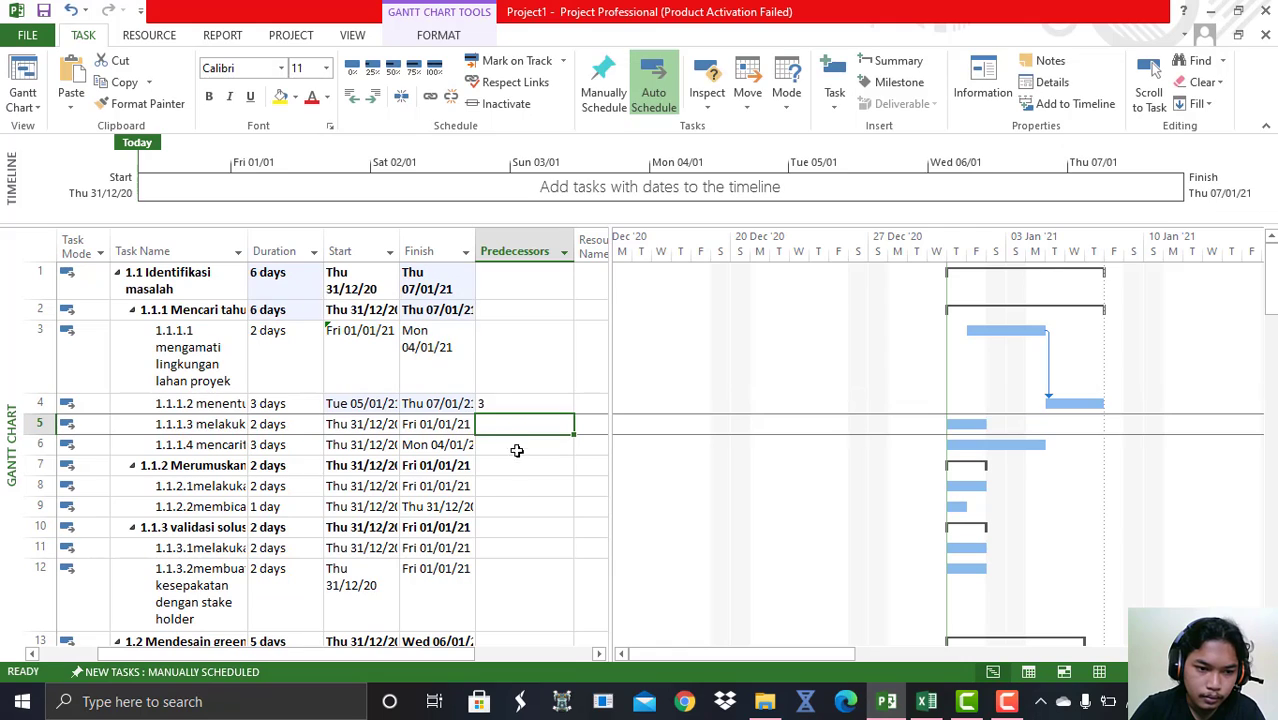
text(4)
key(Return)
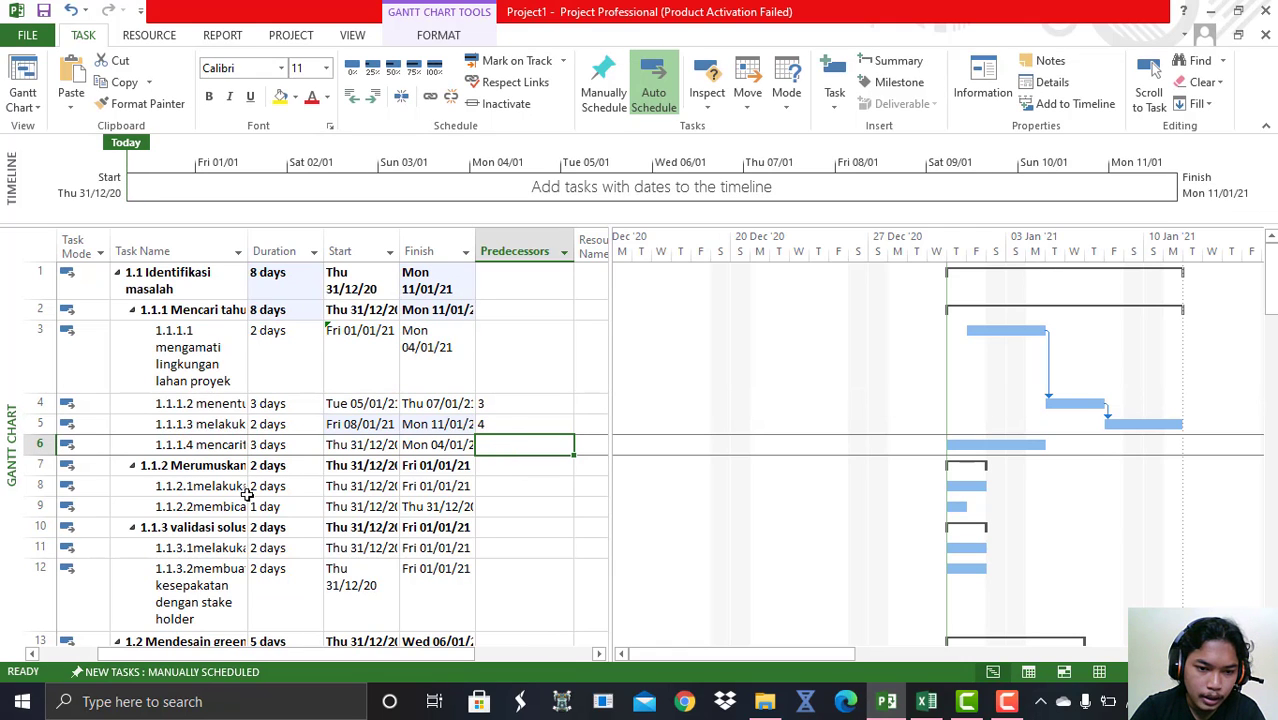
text(5)
Enter predecessor 6 for task 8 and predecessor 8 for task 9.
click(505, 484)
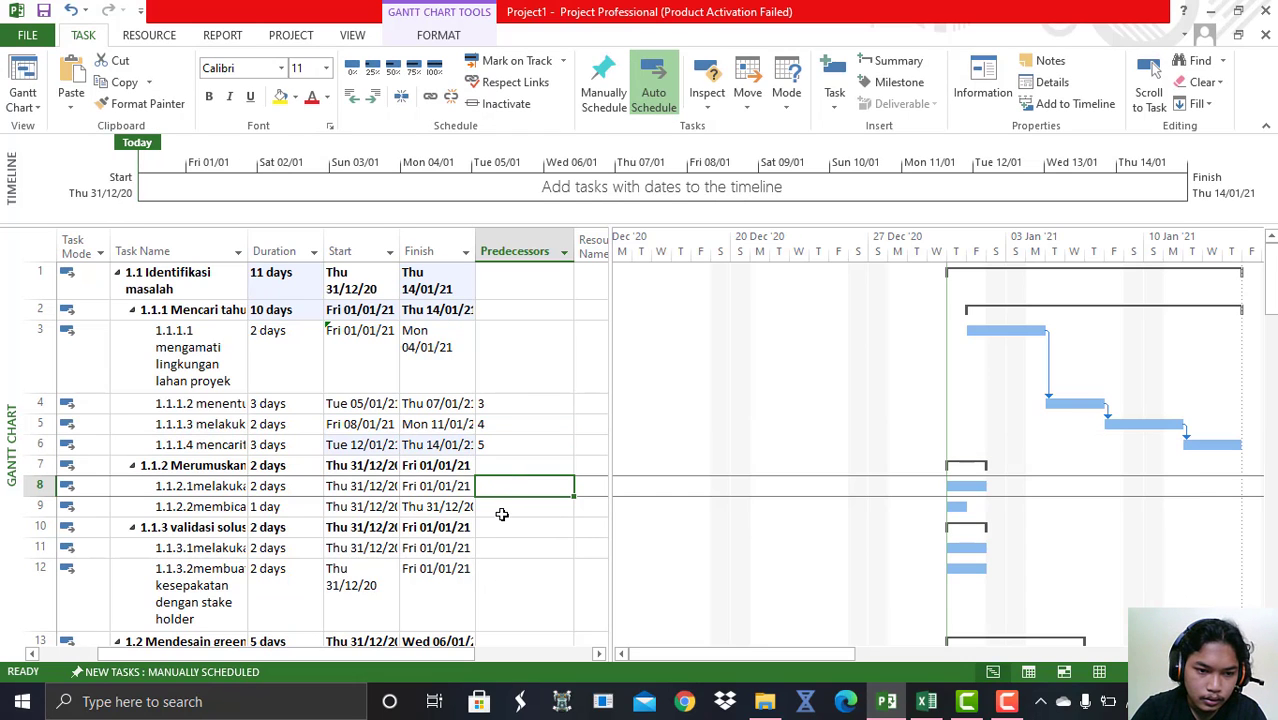
text(6)
key(Return)
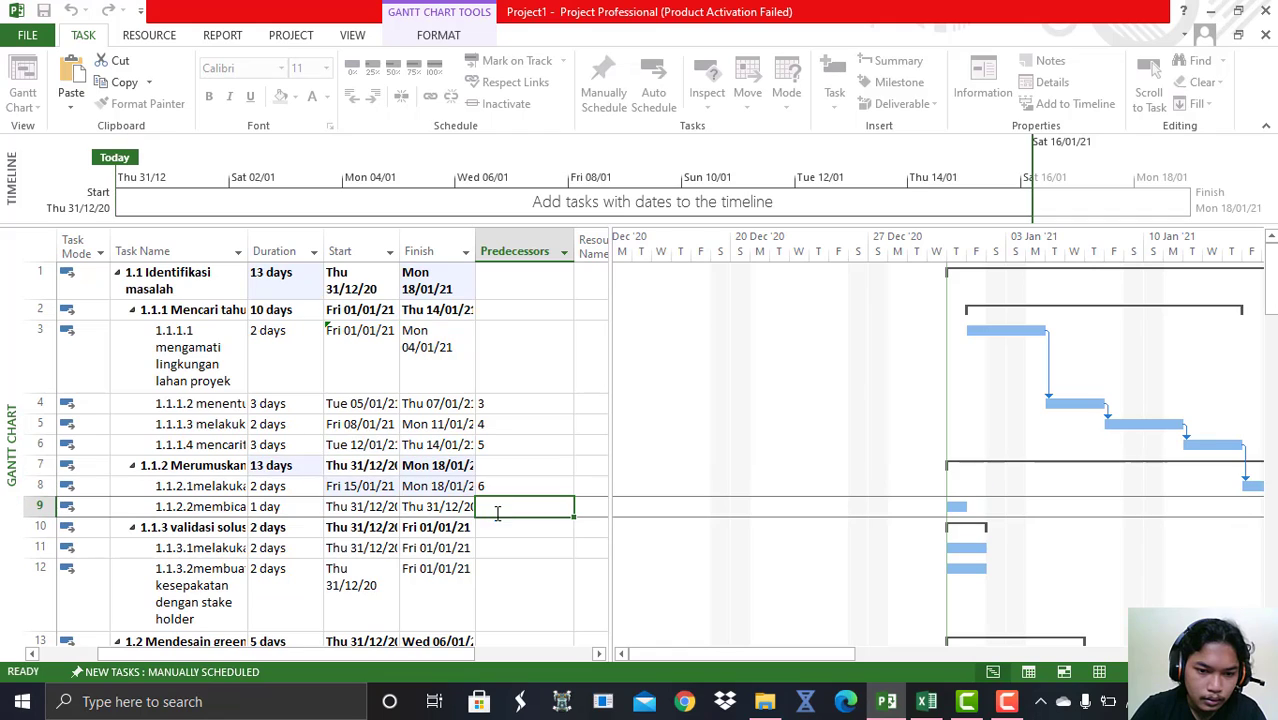
text(7)
key(Return)
click(649, 406)
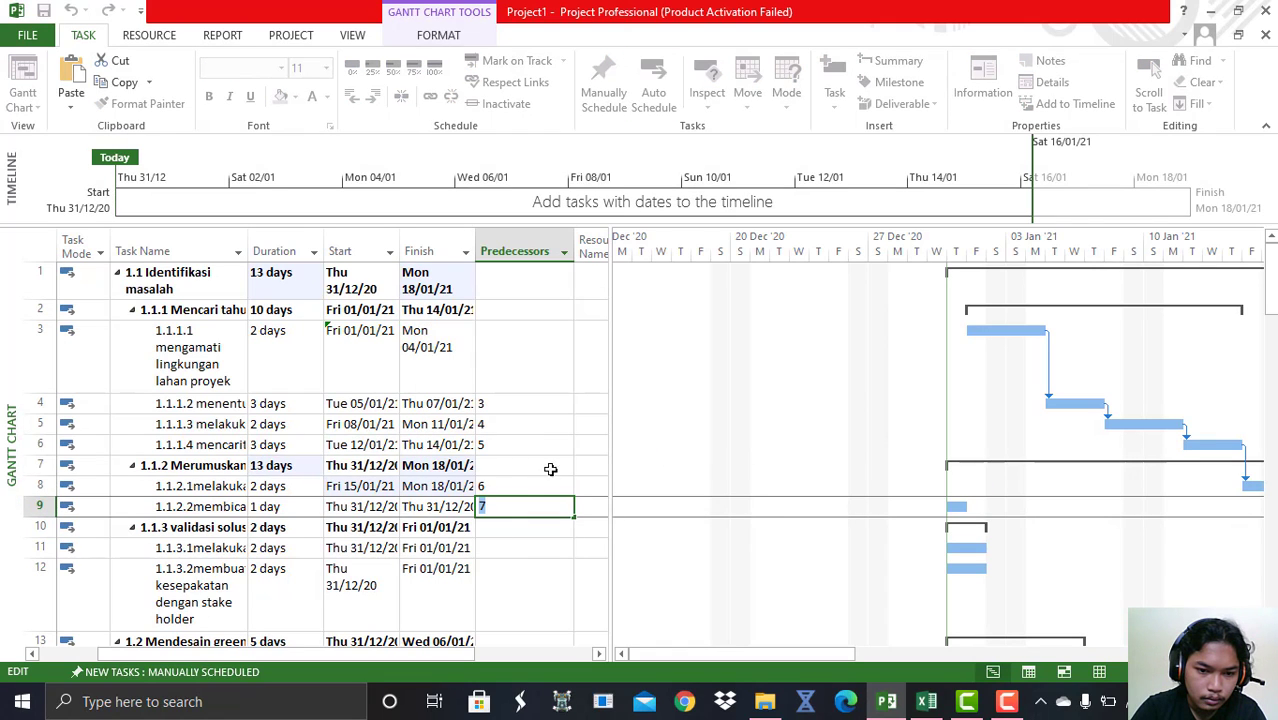
Enter predecessor 9 for task 11 and predecessor 11 for task 12.
click(490, 550)
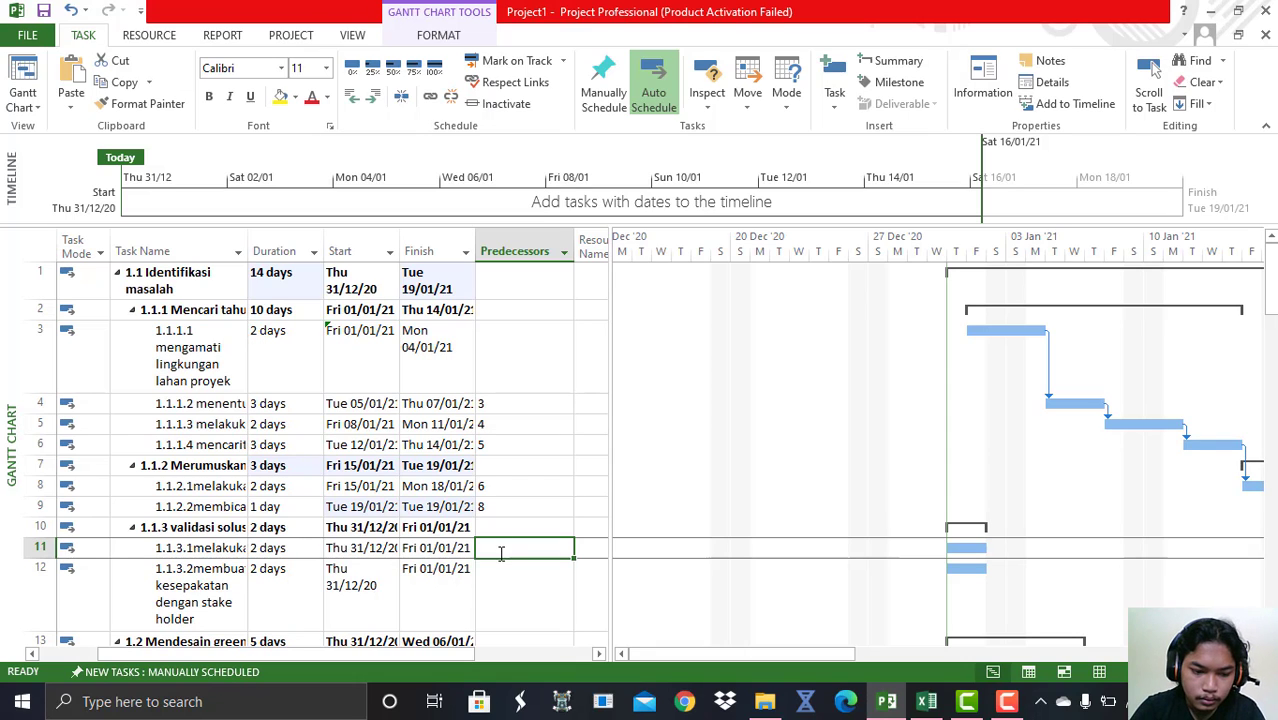
text(11)
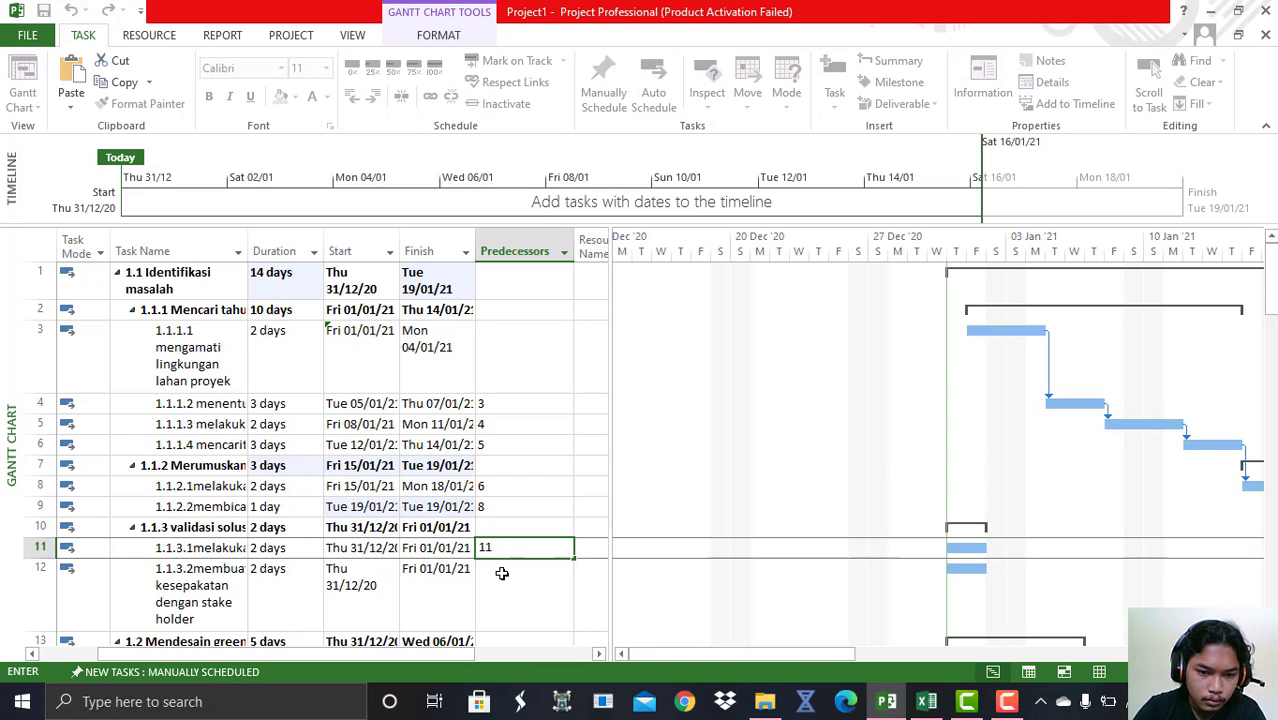
key(BackSpace)
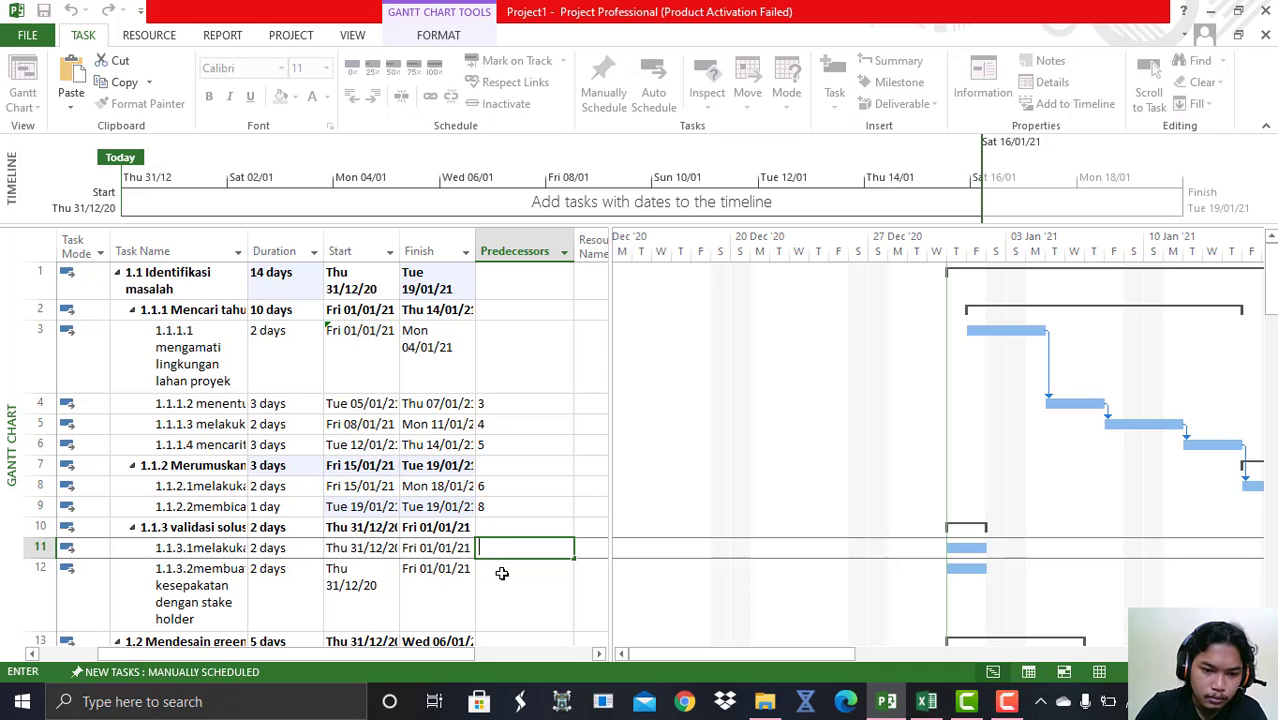
click(506, 585)
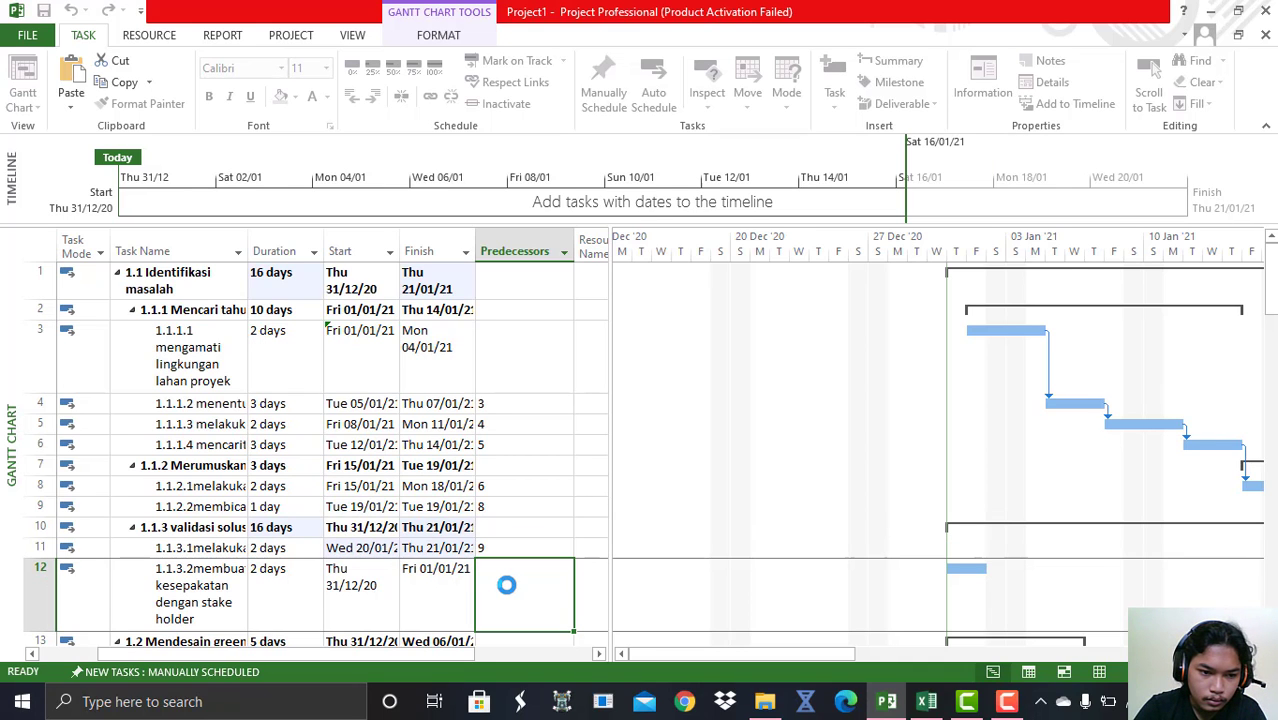
text(11)
click(336, 592)
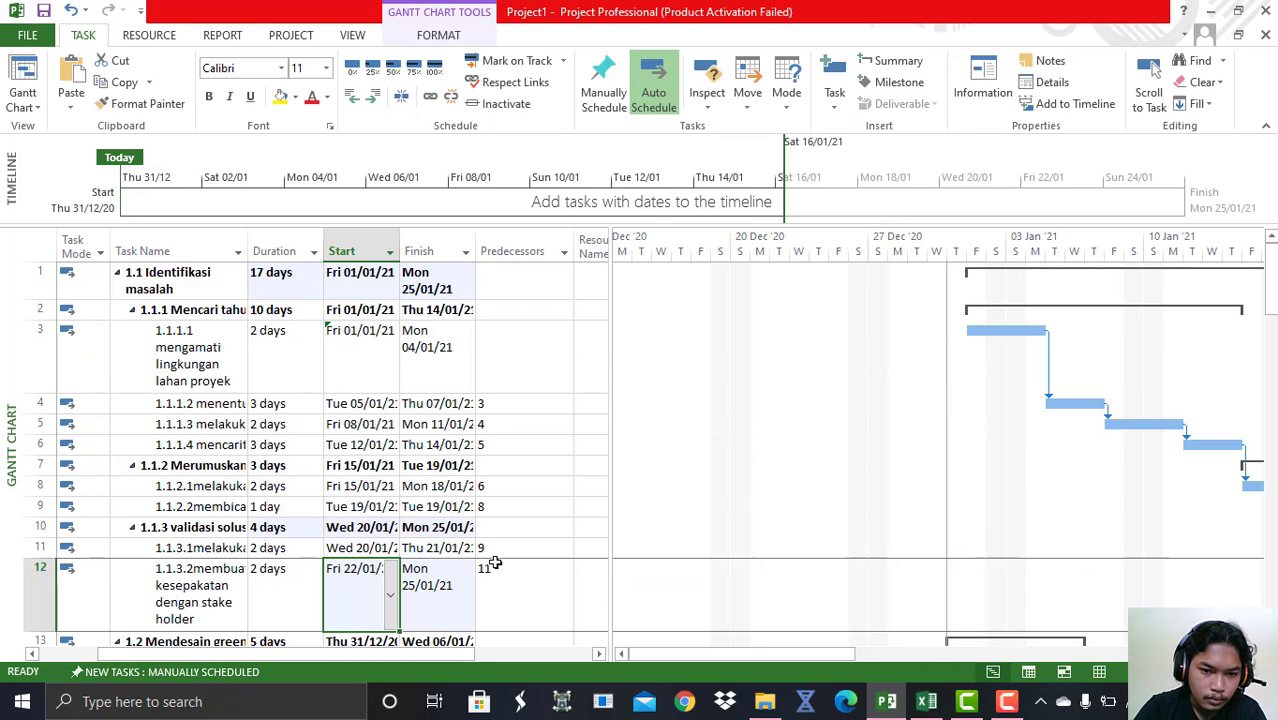
Examine the linked task bars of tasks 3 to 12 along the Gantt chart's time axis.
click(506, 488)
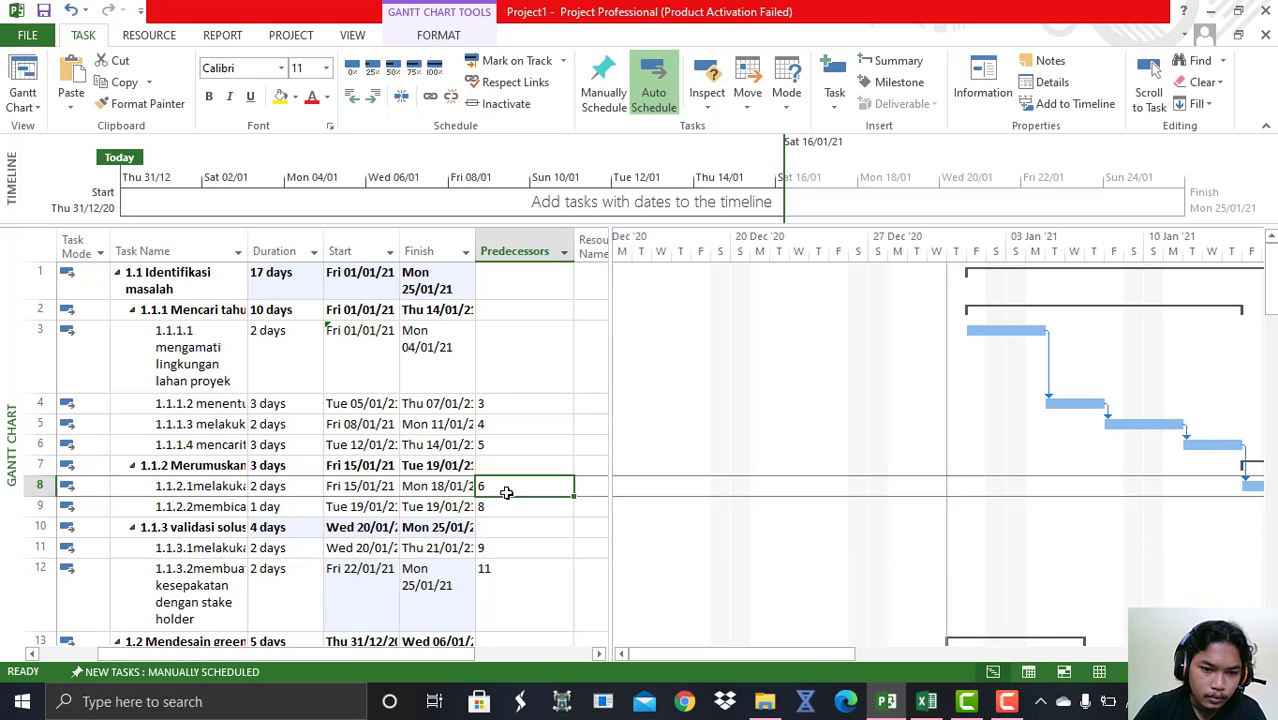
click(511, 594)
scroll(499, 585, down, 1)
scroll(497, 585, up, 1)
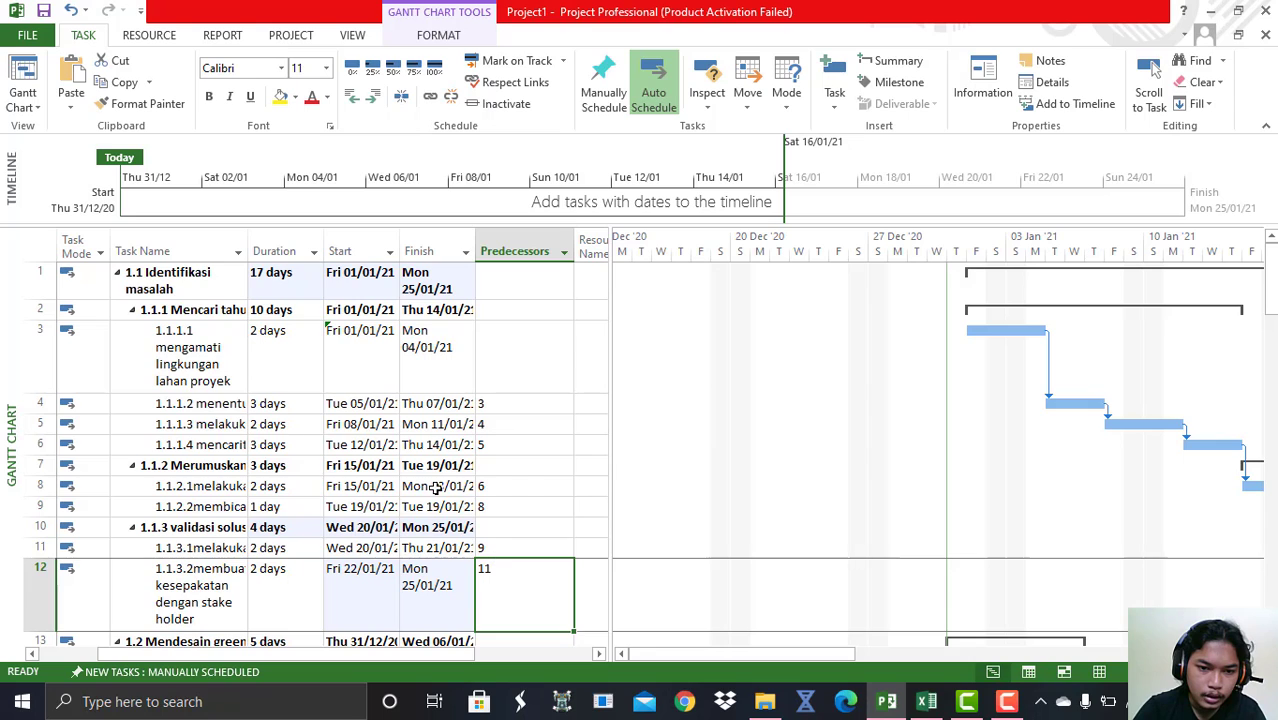
scroll(437, 488, down, 1)
scroll(437, 488, up, 1)
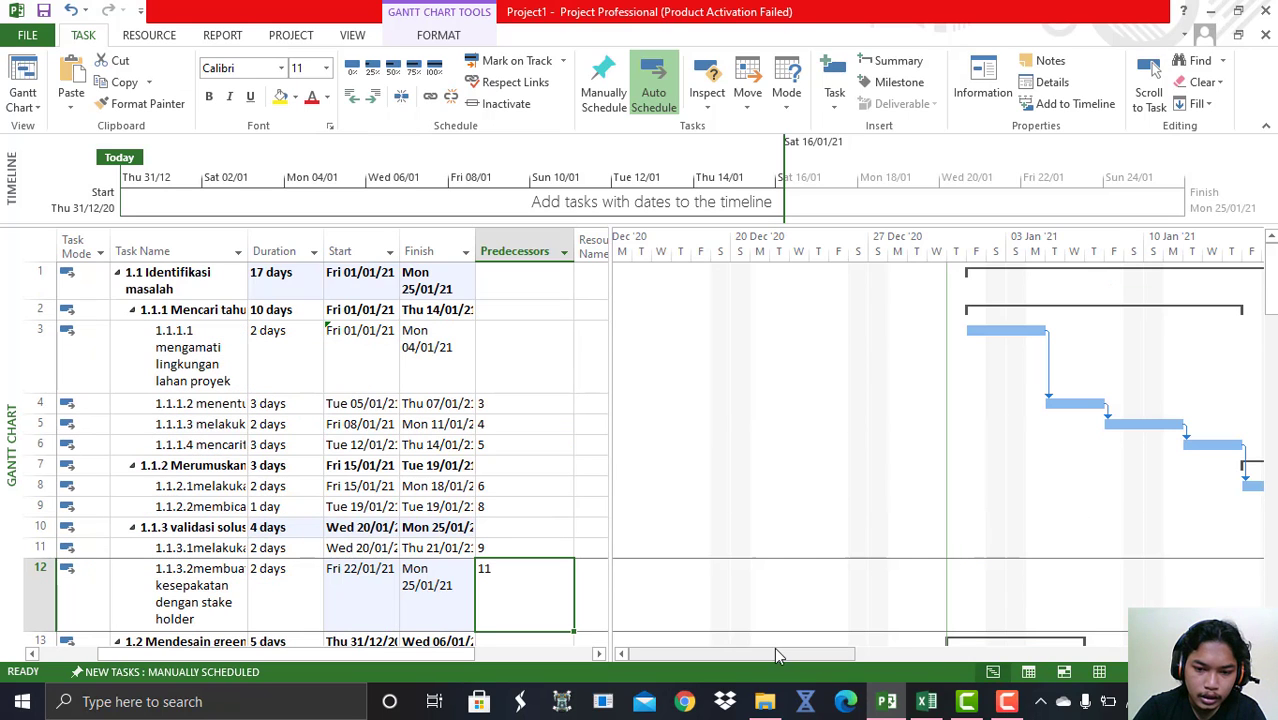
drag(779, 655, 847, 650)
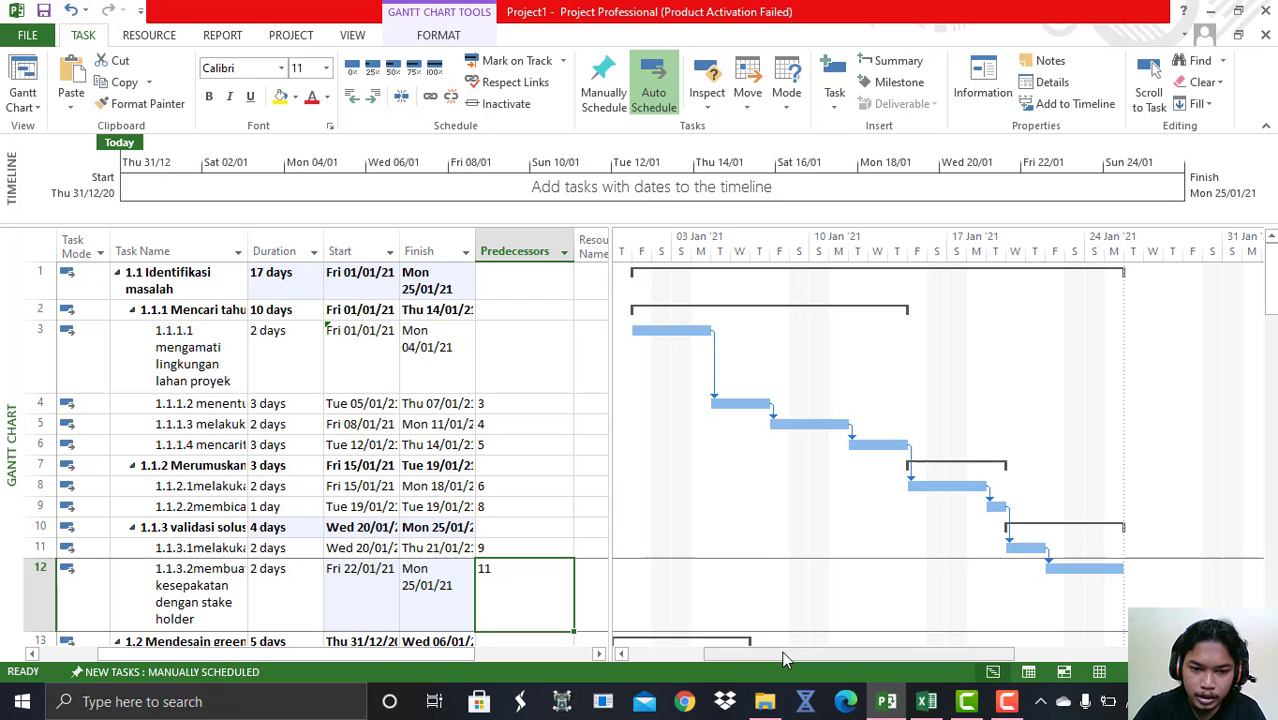
drag(783, 660, 693, 639)
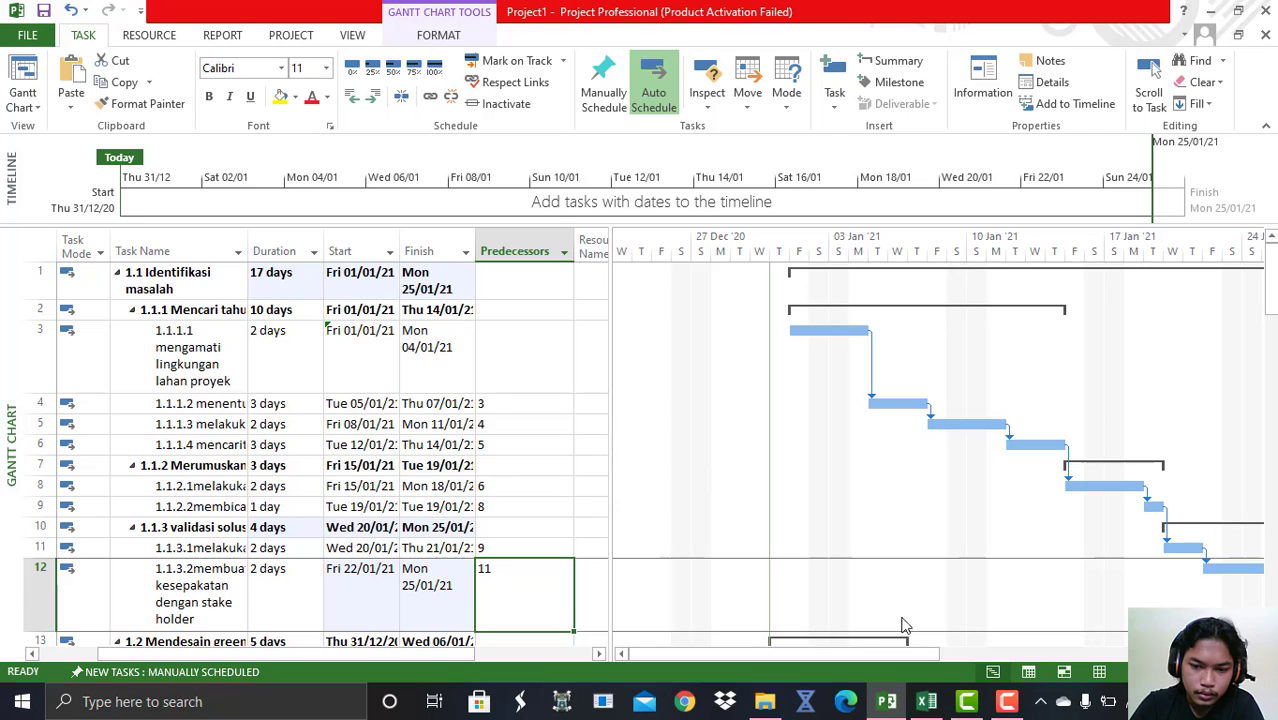
drag(860, 652, 836, 662)
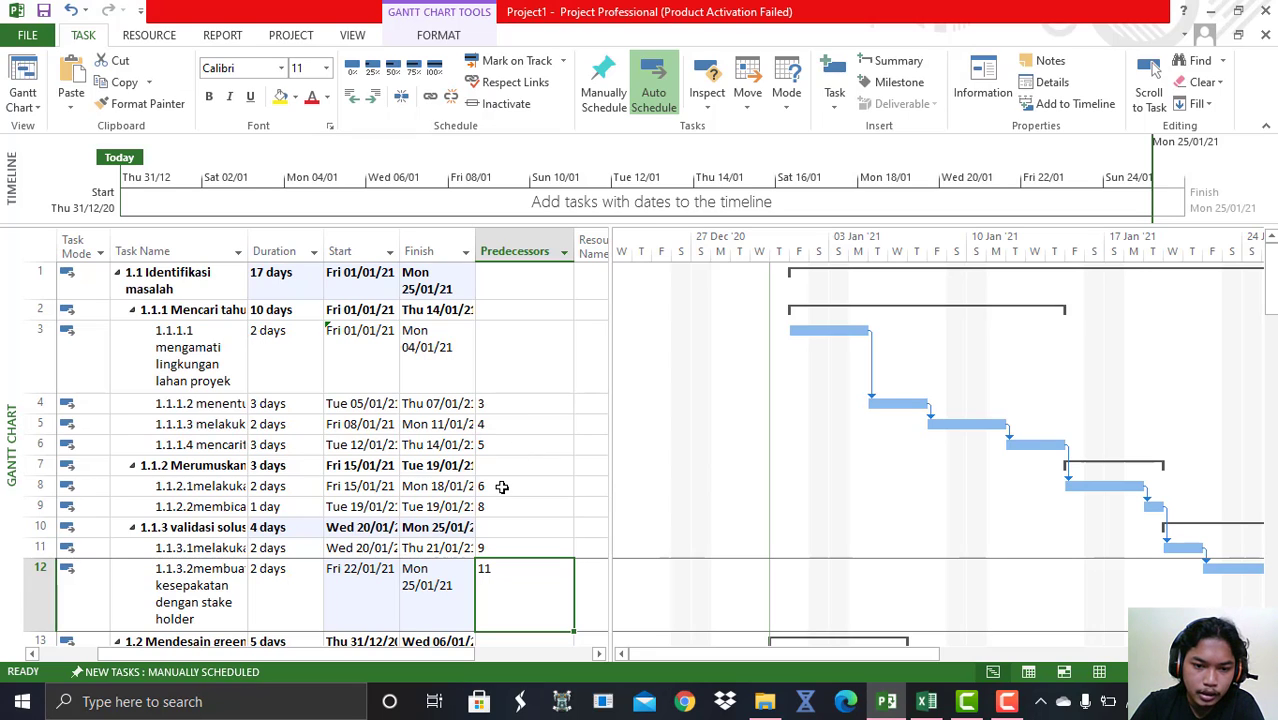
Change the predecessor of task 8 to 5SS, a start-to-start link with task 5.
click(502, 487)
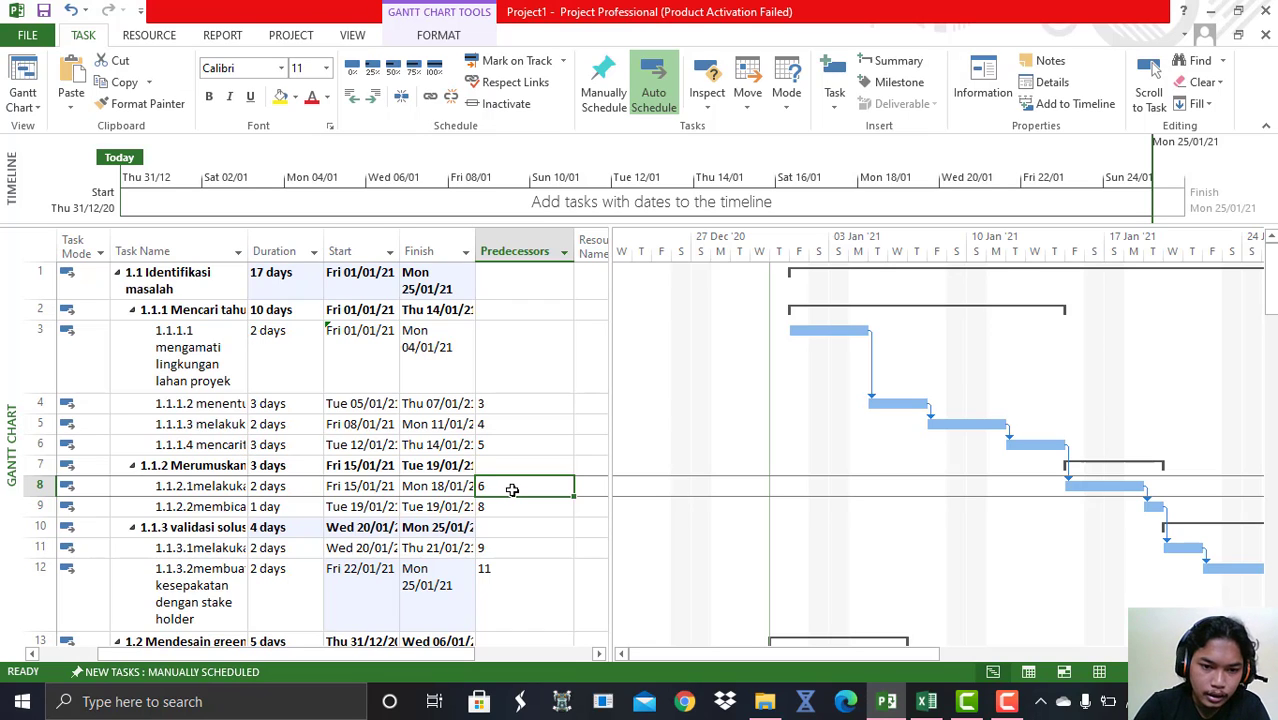
key(BackSpace)
text(5ss)
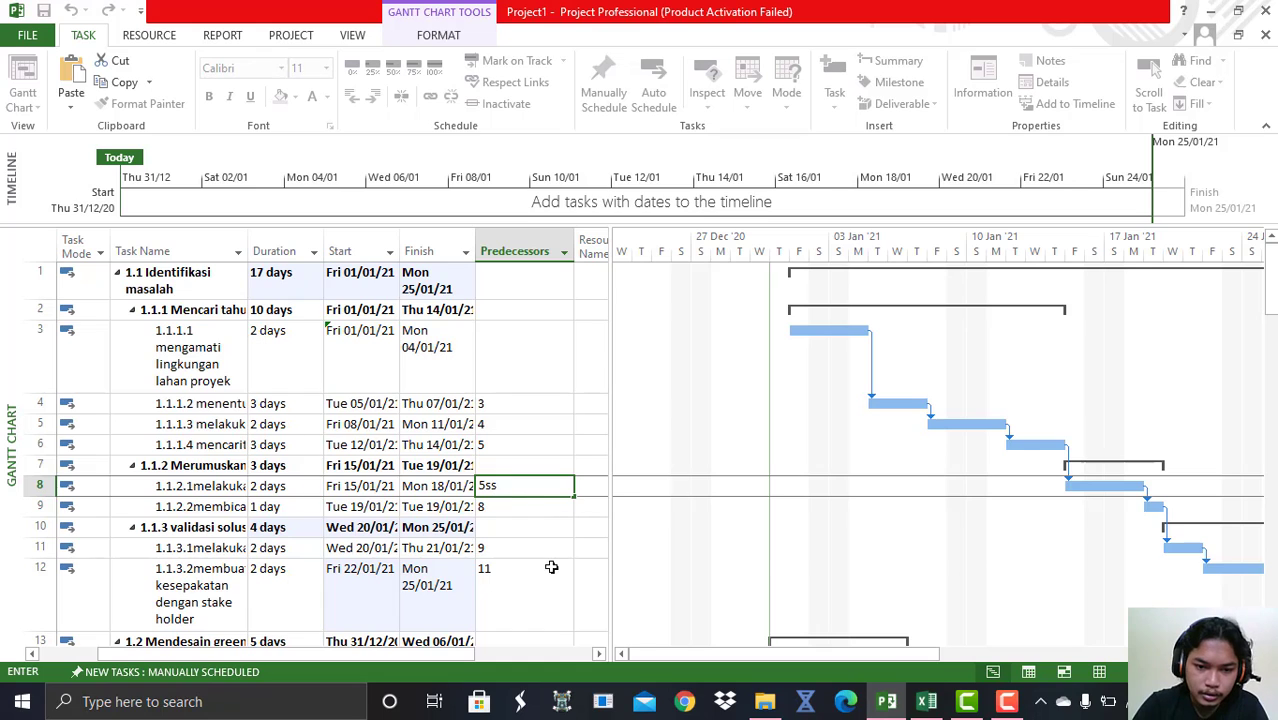
click(551, 566)
scroll(1061, 476, down, 3)
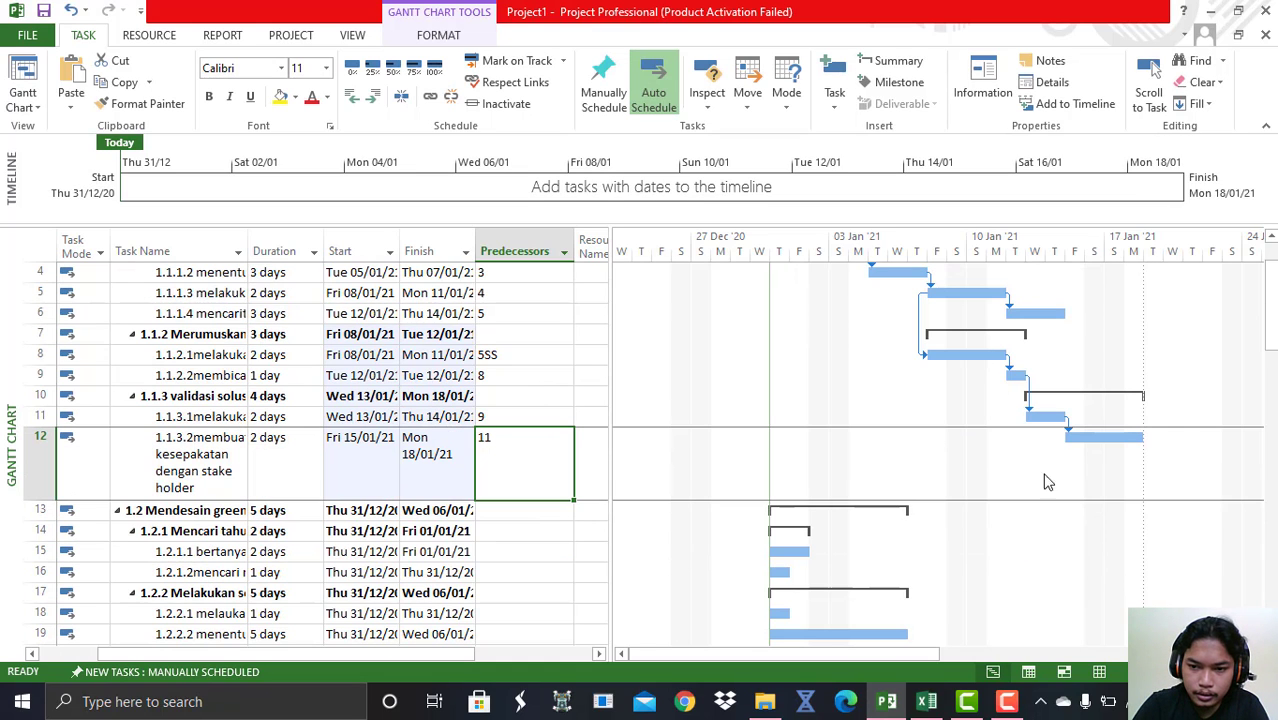
scroll(1047, 482, up, 3)
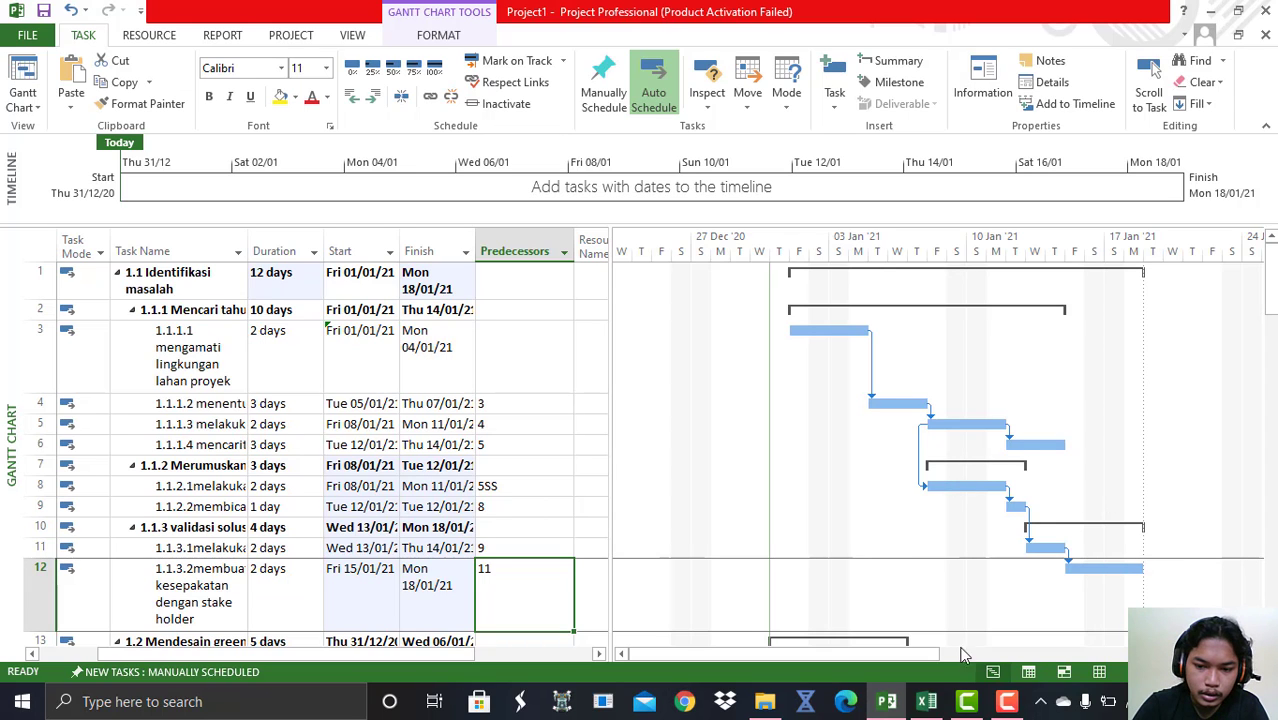
Switch to the Excel workbook and read the FS, FF, SS and SF dependency definitions on Sheet2.
click(926, 701)
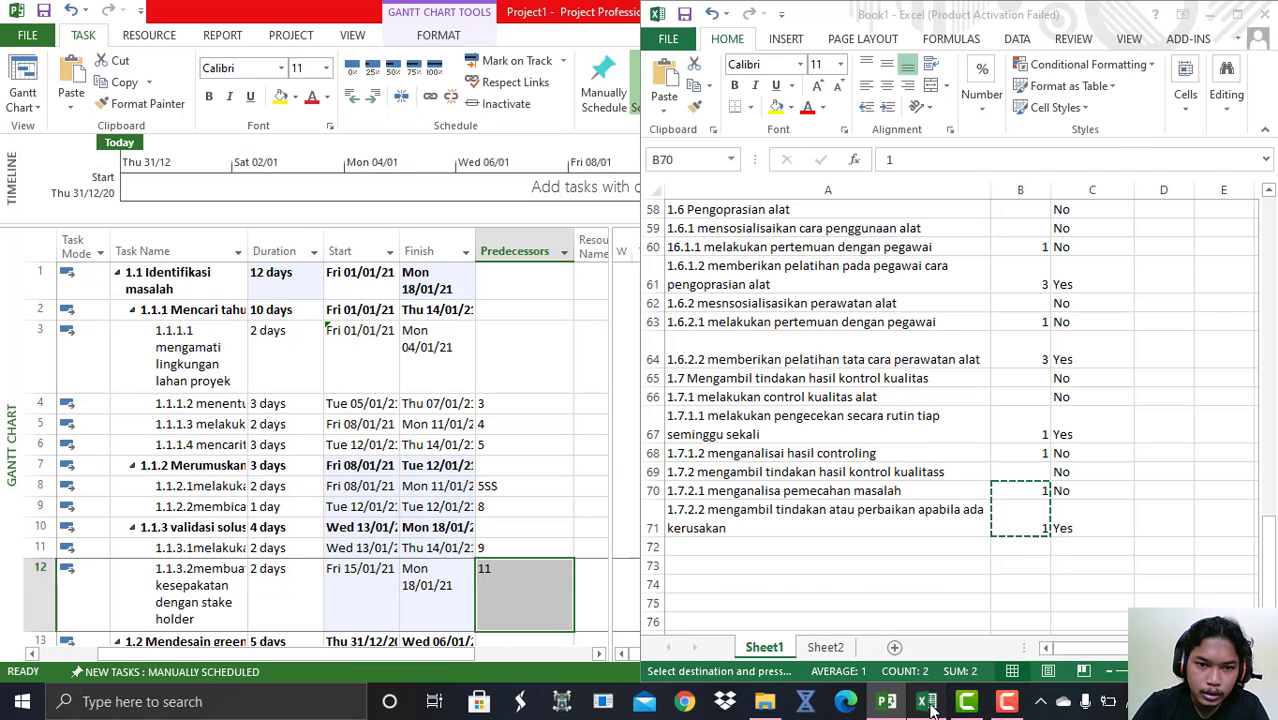
click(826, 648)
click(772, 320)
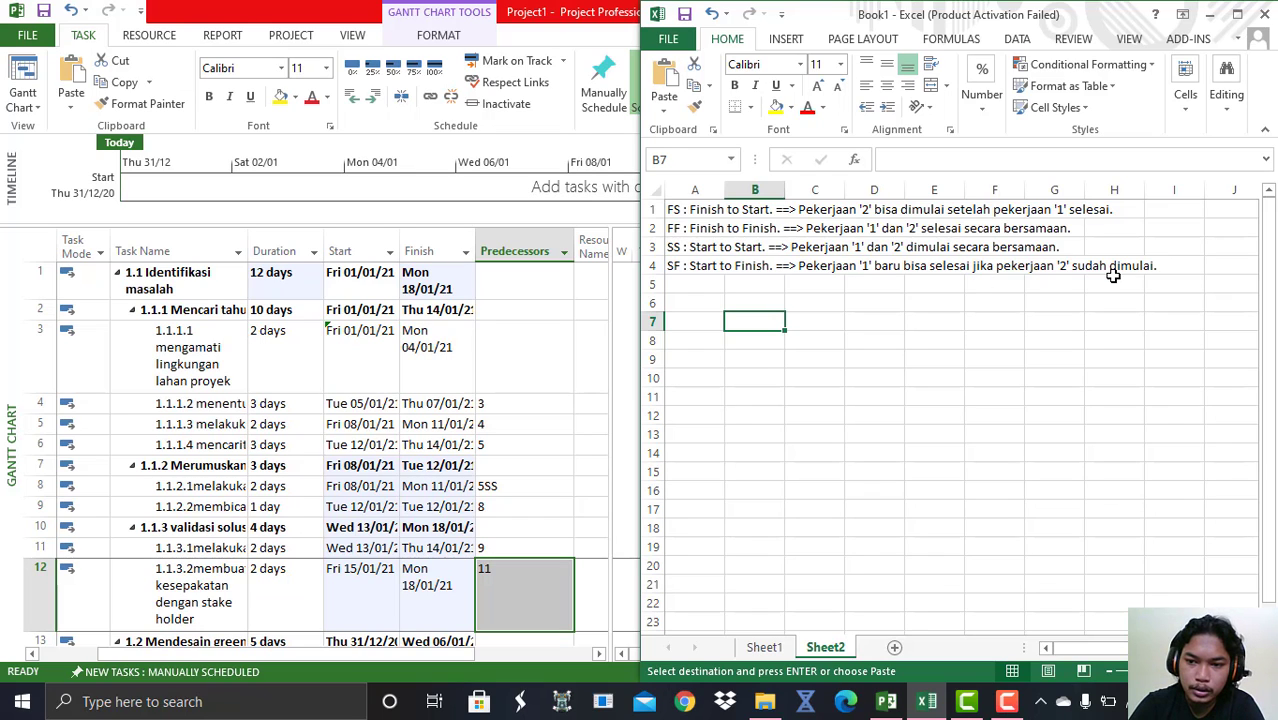
Switch back to Project and undo the last predecessor change of task 8.
click(540, 377)
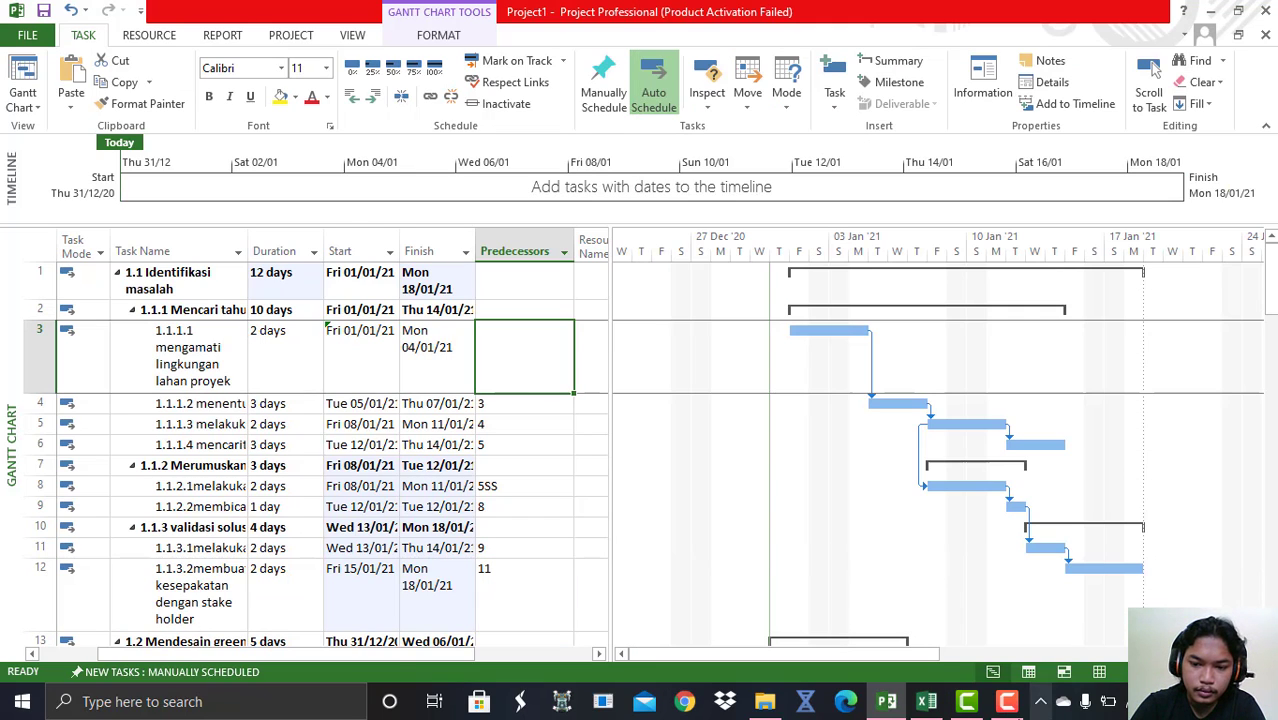
key(ctrl+z)
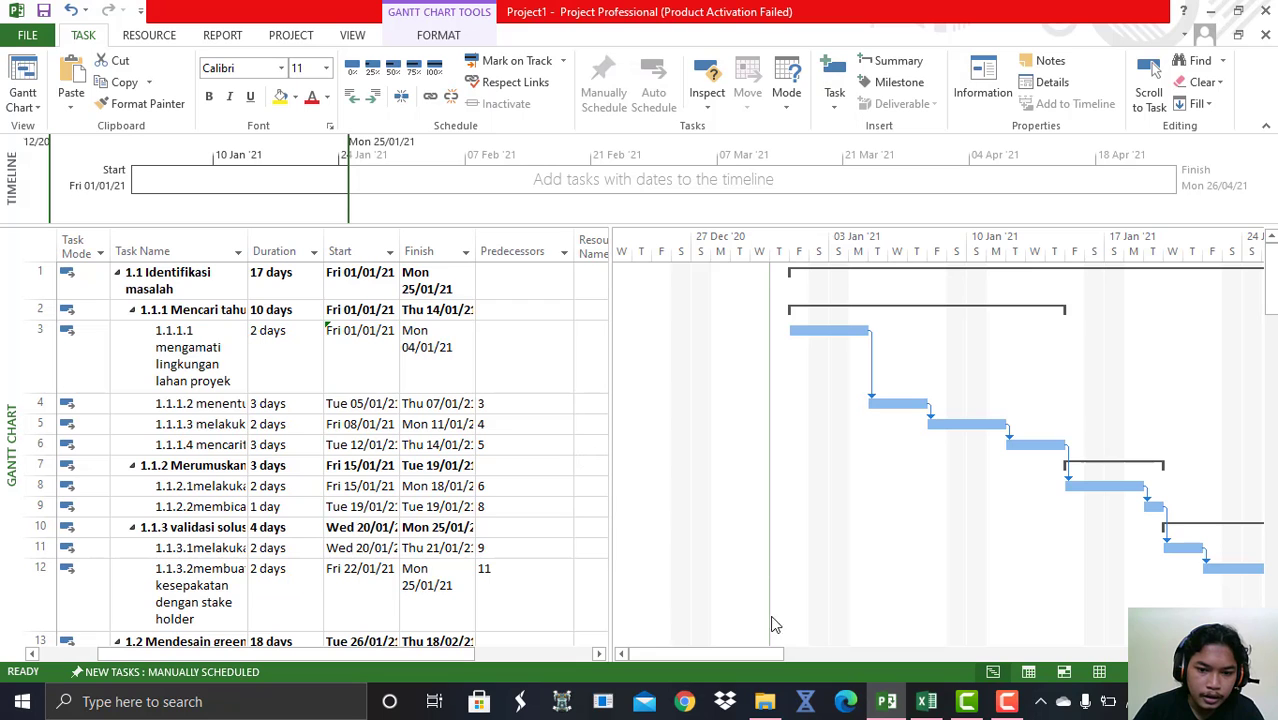
Review the predecessors and linked Gantt bars through the whole task list.
drag(752, 653, 1004, 650)
scroll(848, 494, down, 3)
scroll(895, 525, down, 4)
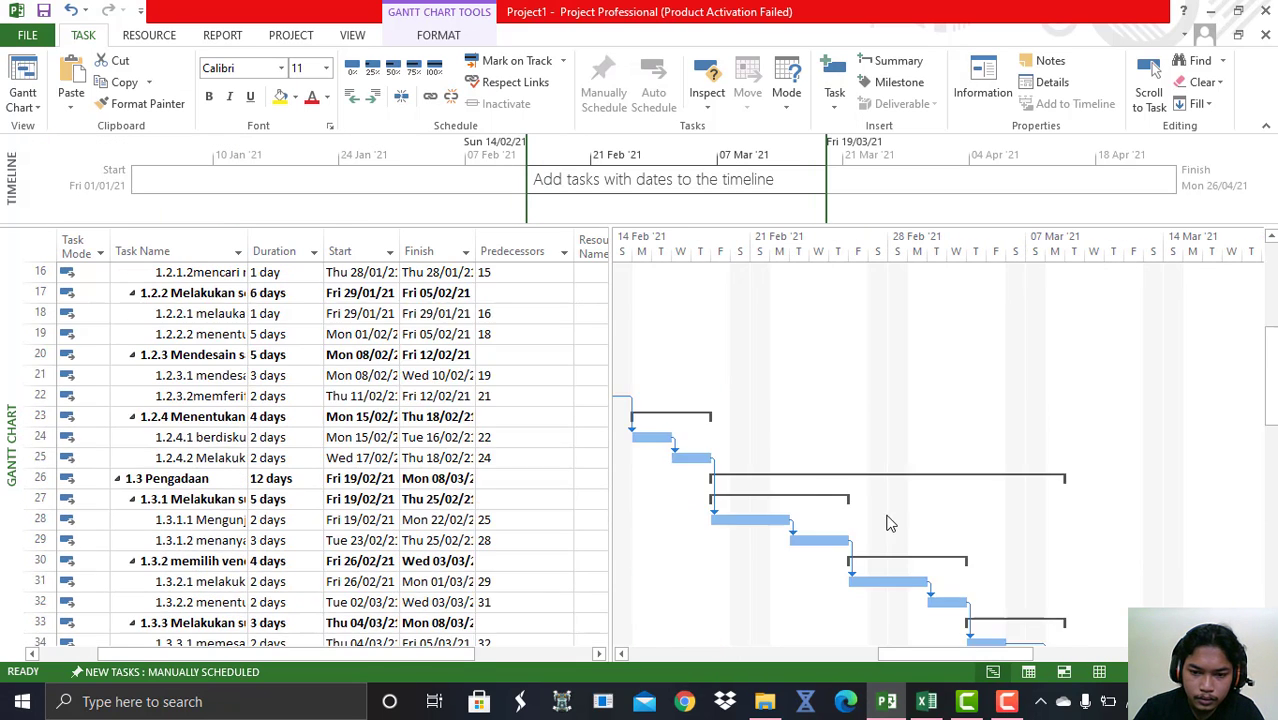
scroll(950, 537, down, 1)
drag(926, 652, 699, 645)
scroll(1006, 541, down, 3)
scroll(1005, 539, down, 5)
scroll(1150, 590, down, 4)
scroll(553, 498, up, 7)
scroll(553, 498, up, 12)
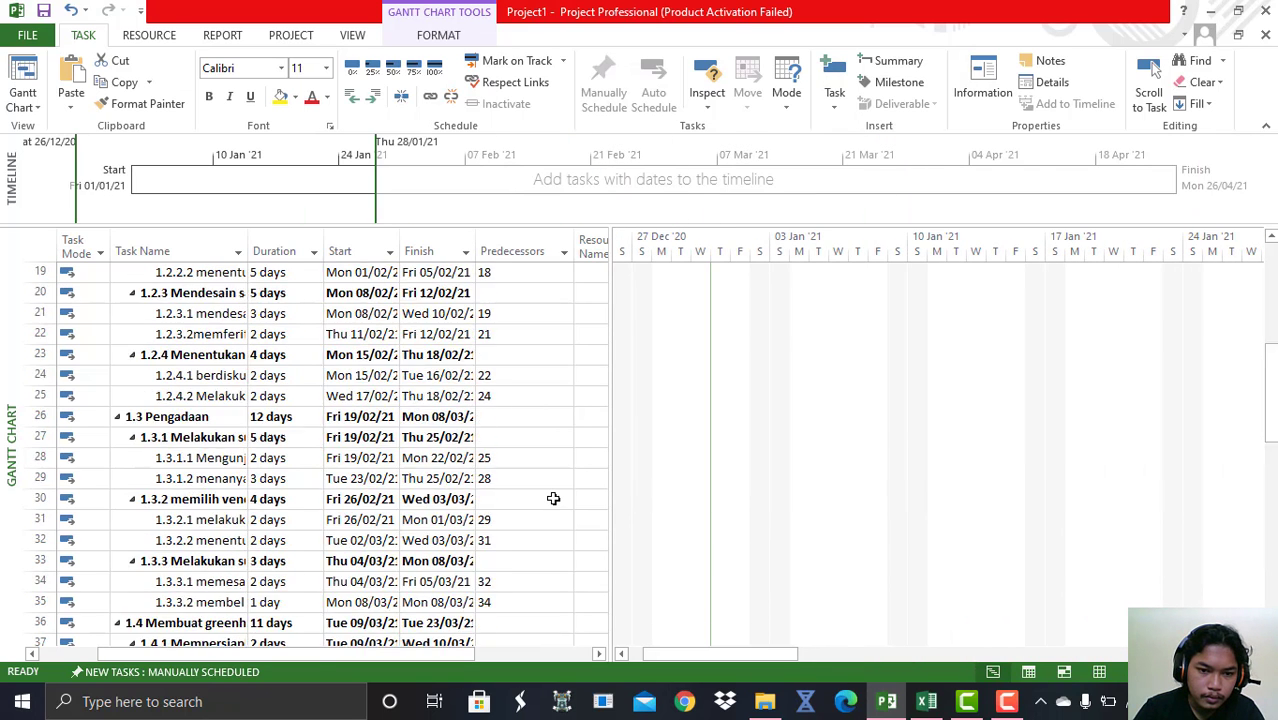
Add an Early Start column and an Early Finish column to the task table after the Predecessors column.
click(563, 421)
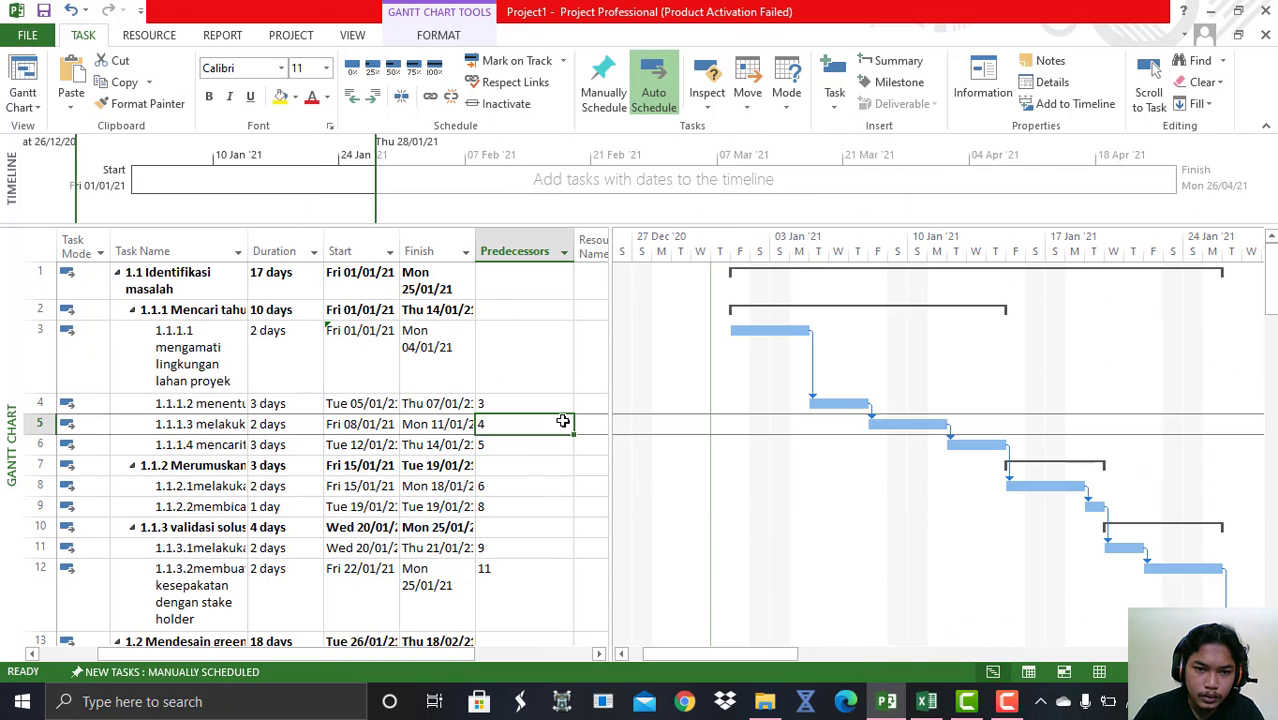
click(534, 358)
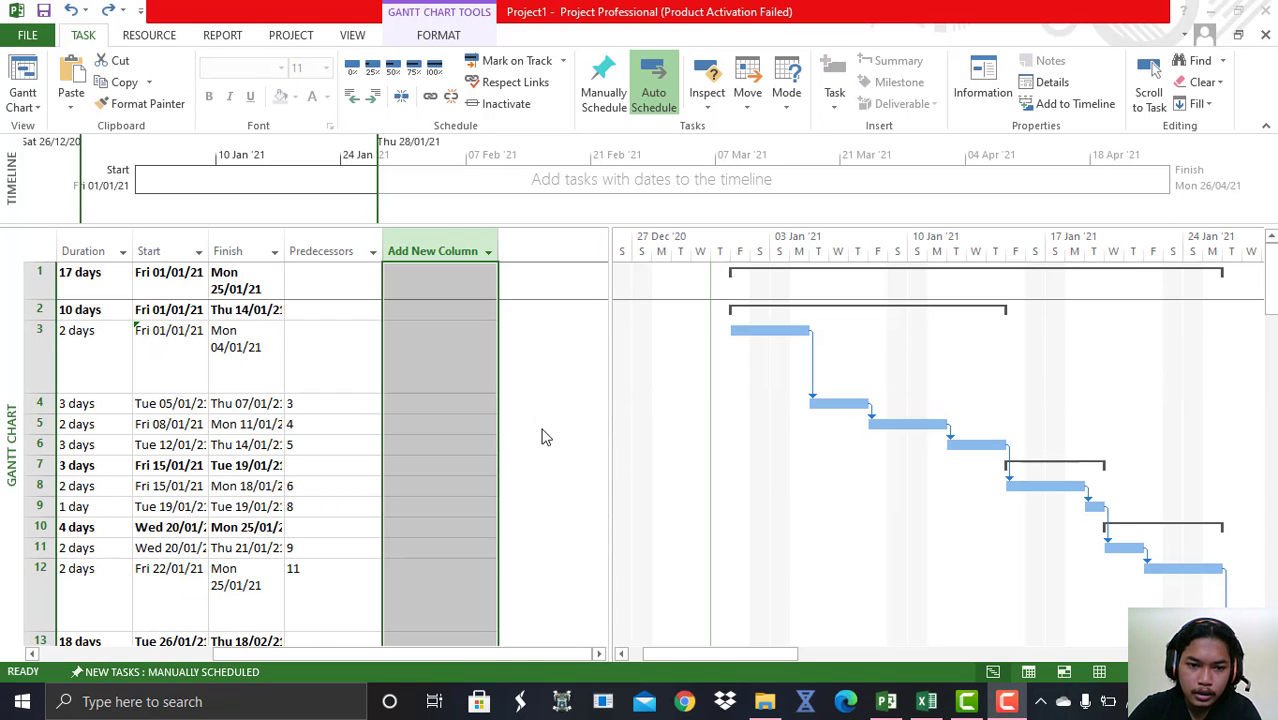
click(446, 250)
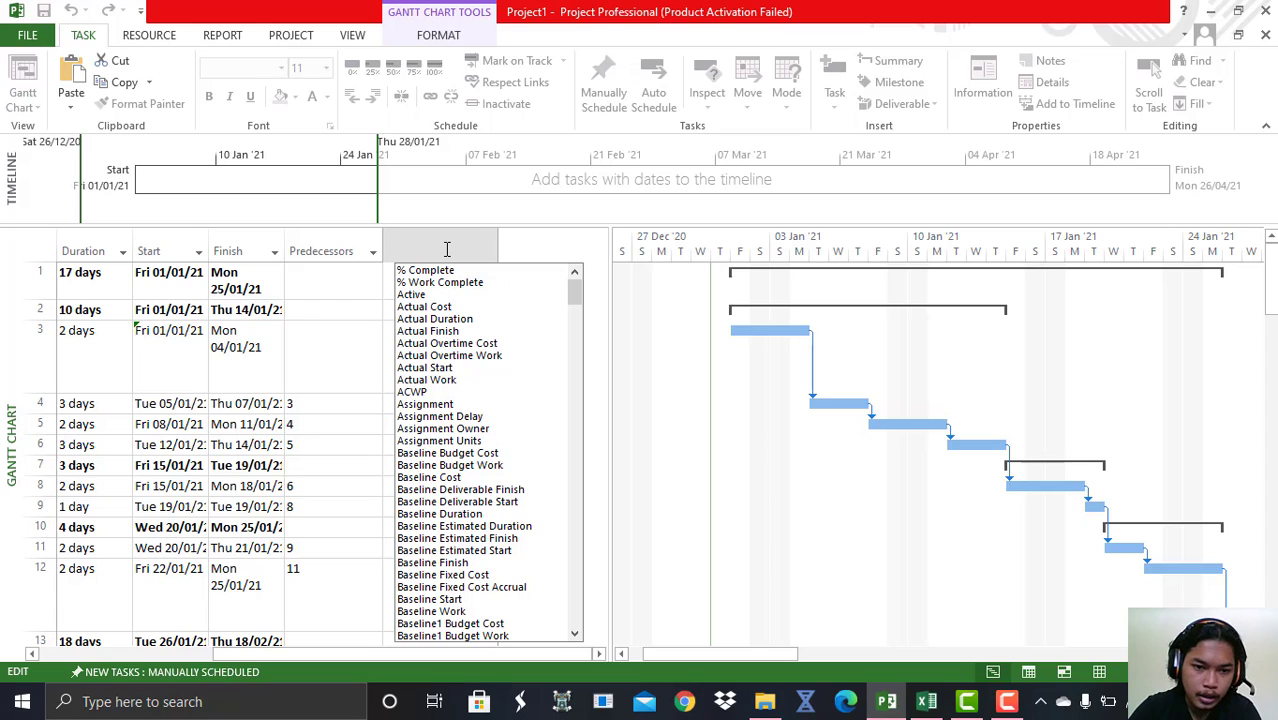
text(eAC)
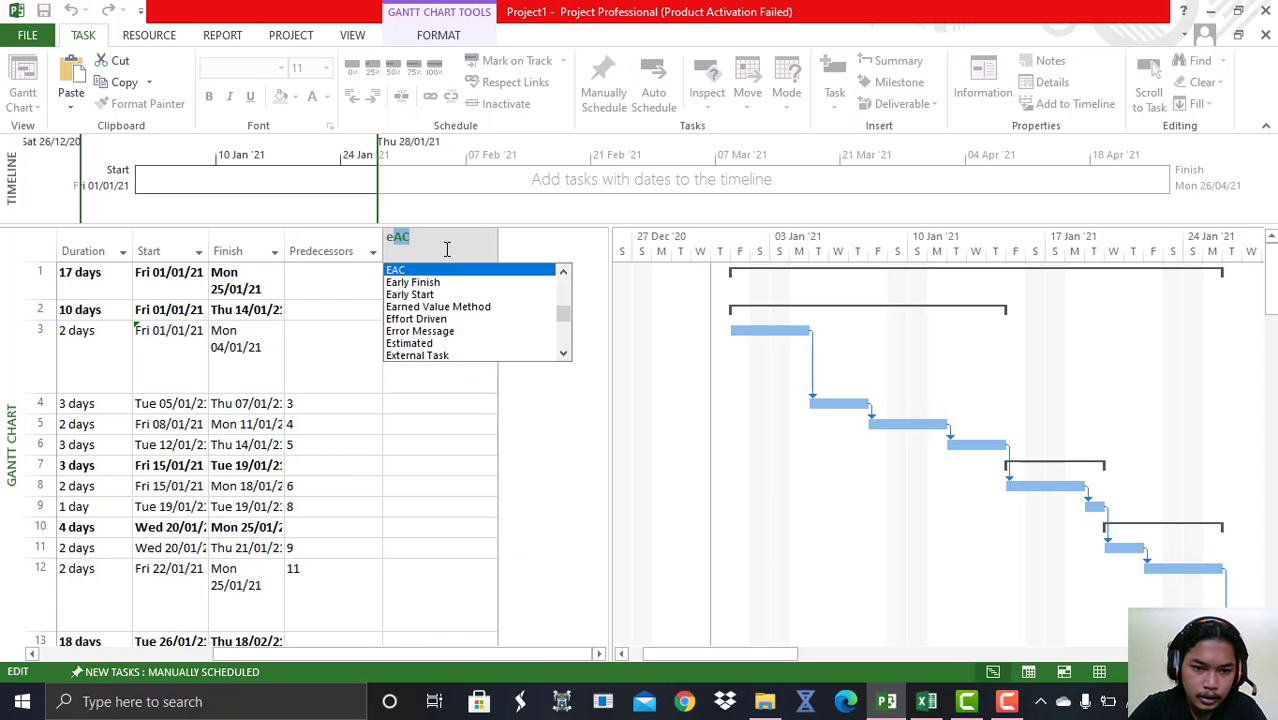
click(414, 295)
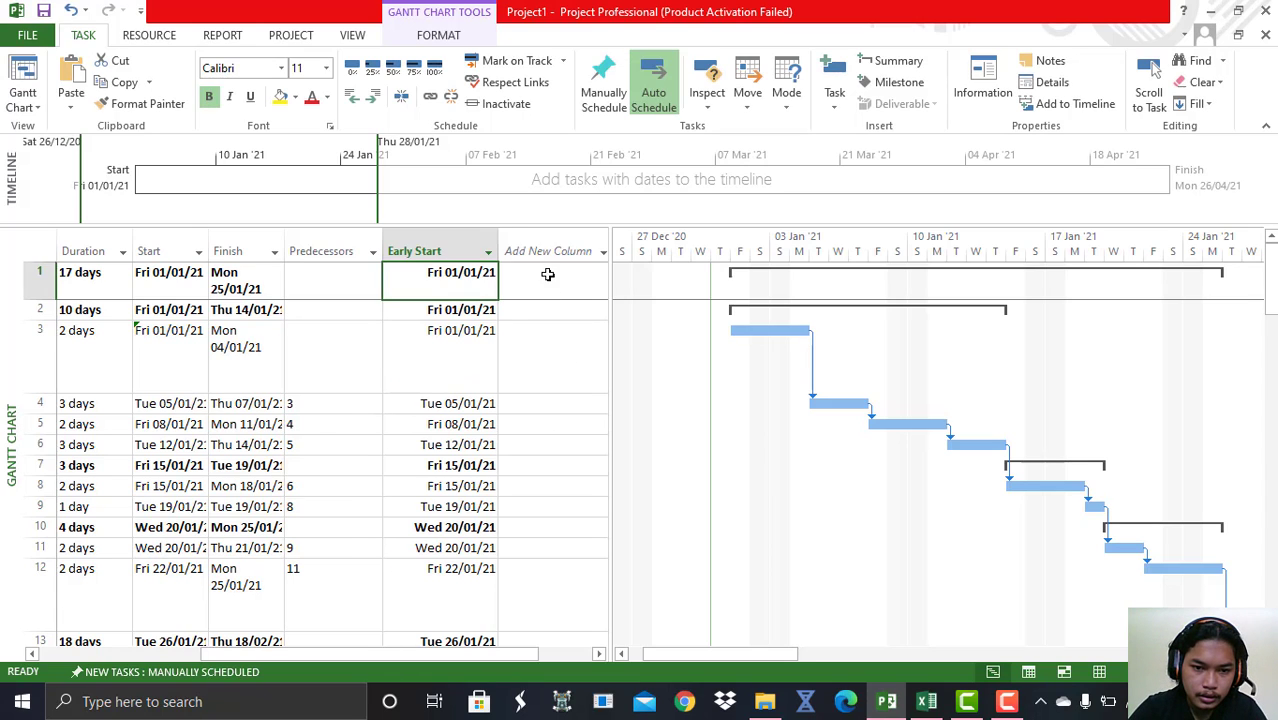
click(530, 250)
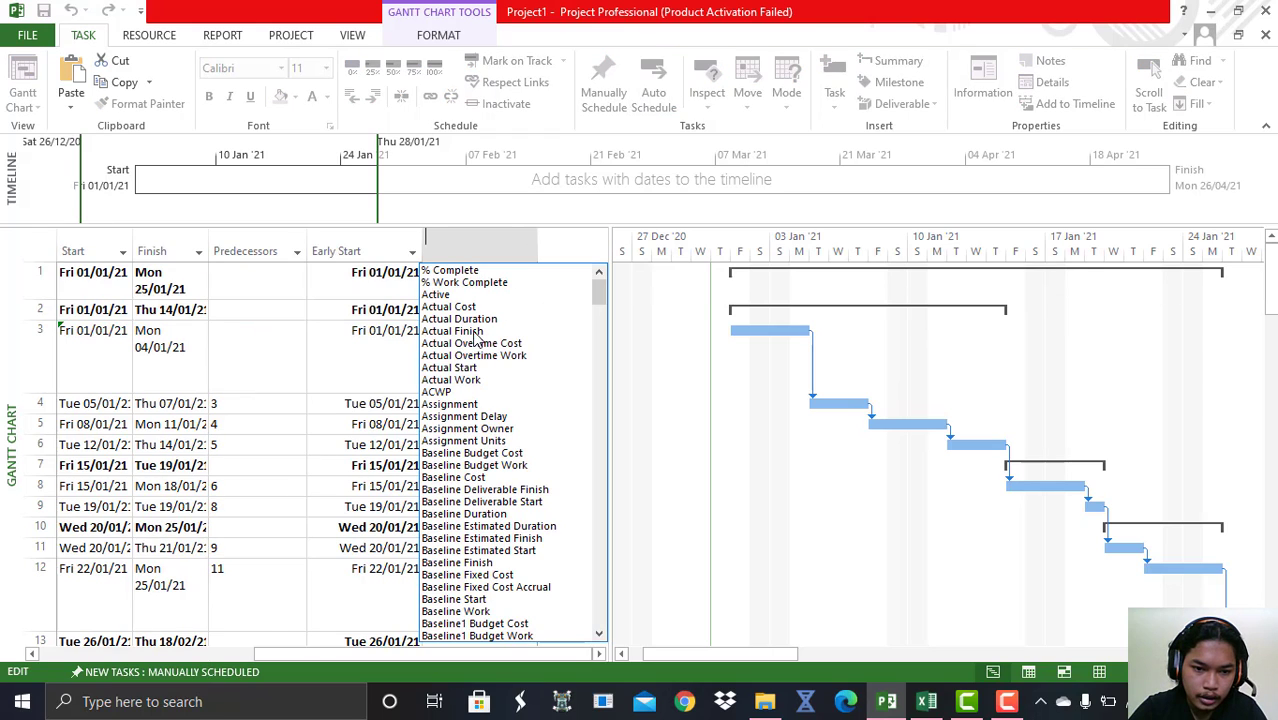
text(eAC)
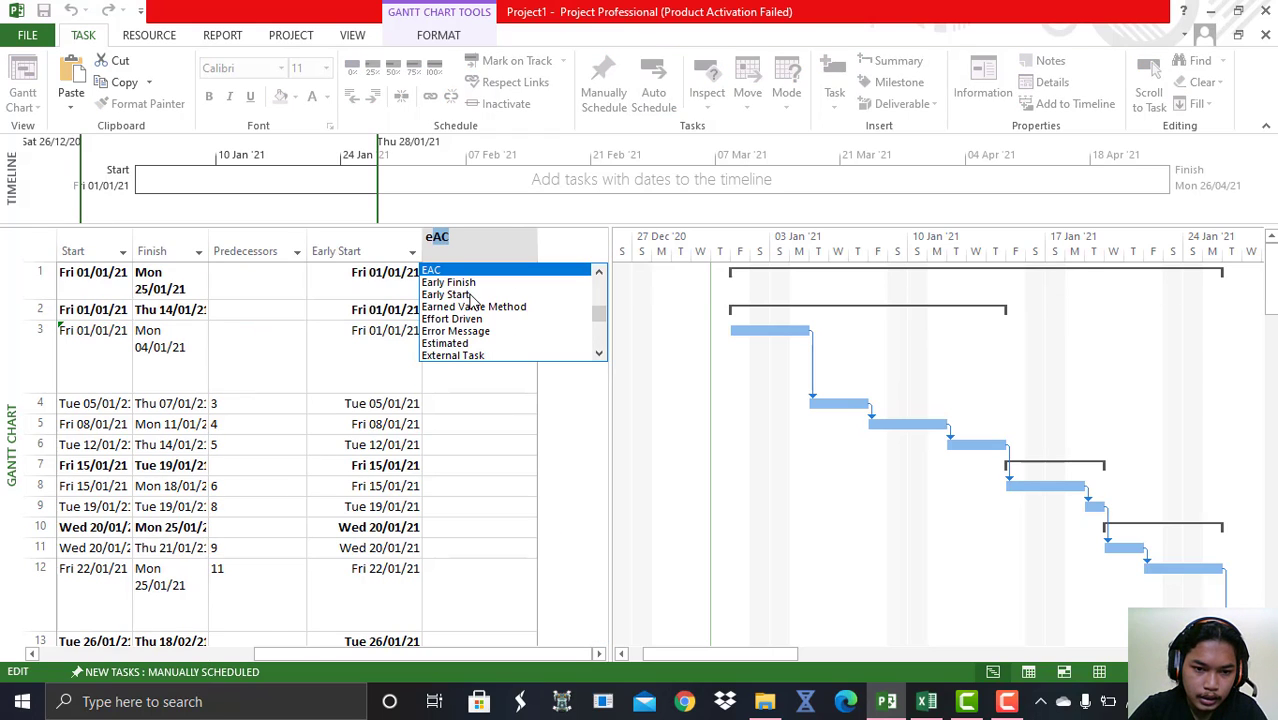
click(470, 283)
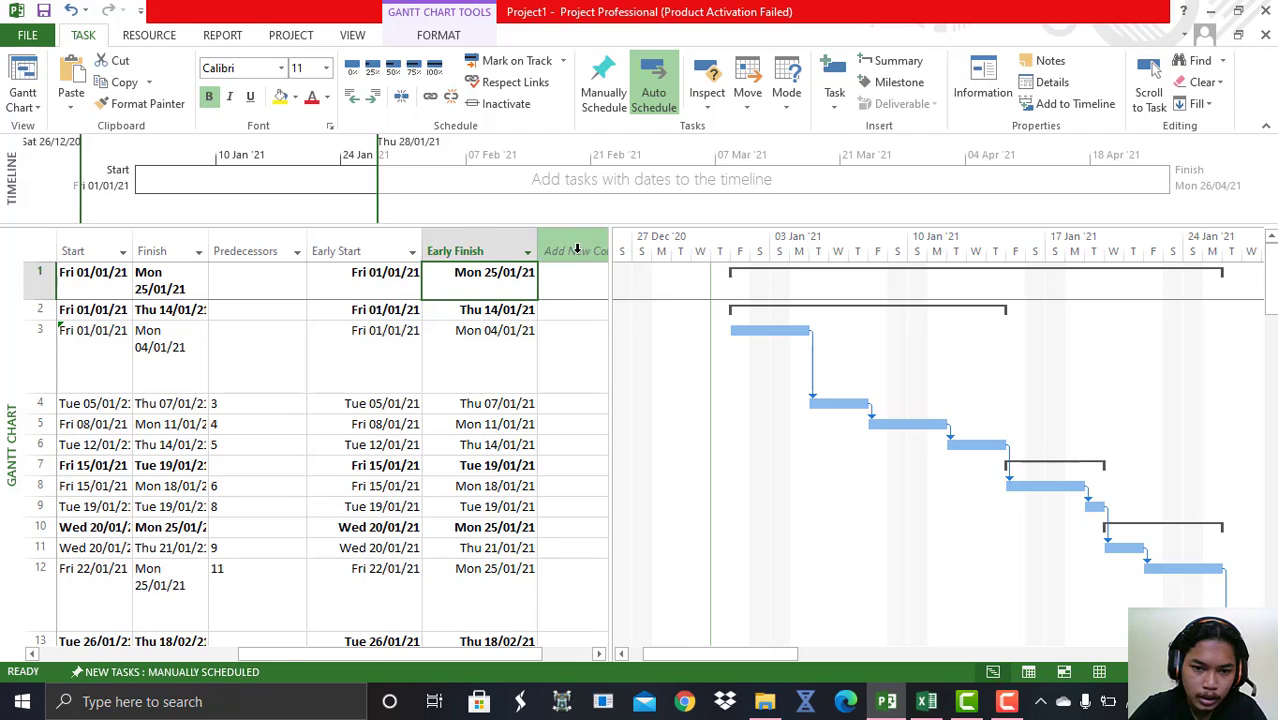
Add a Total Slack column and a Free Slack column after Early Finish and check the slack values down the task list.
click(577, 248)
text(t)
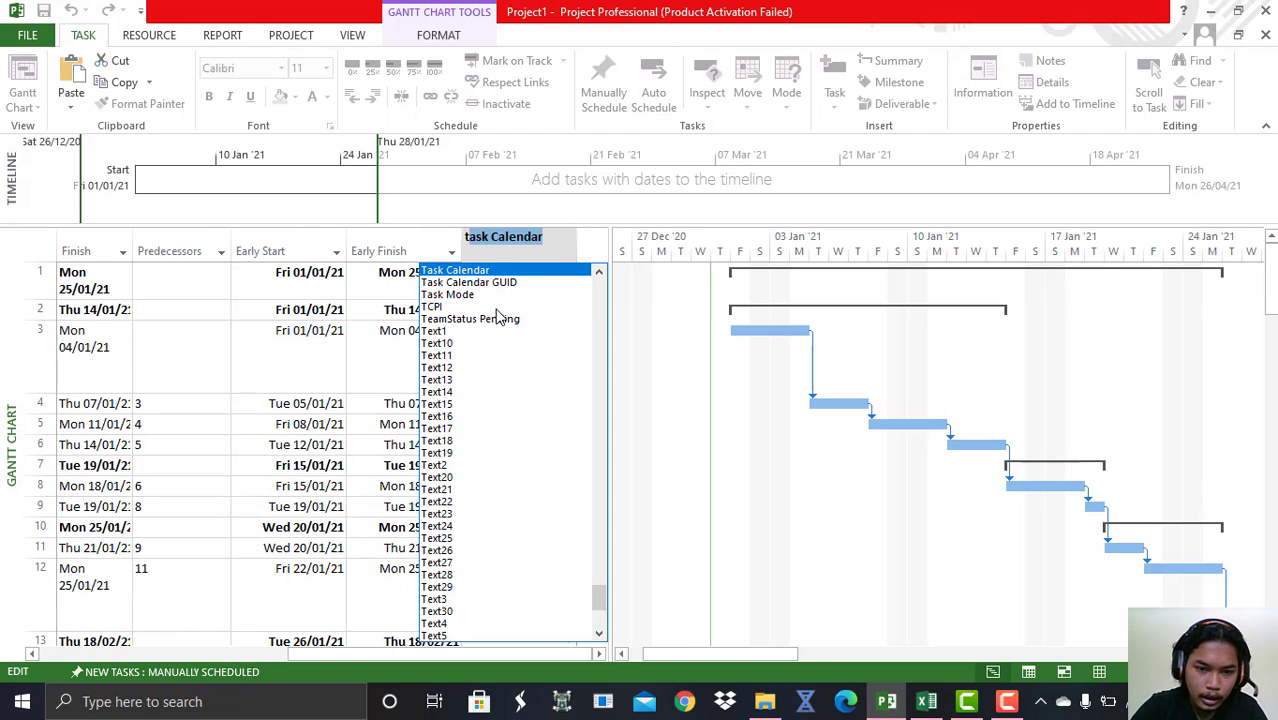
text(otal Slack)
click(506, 271)
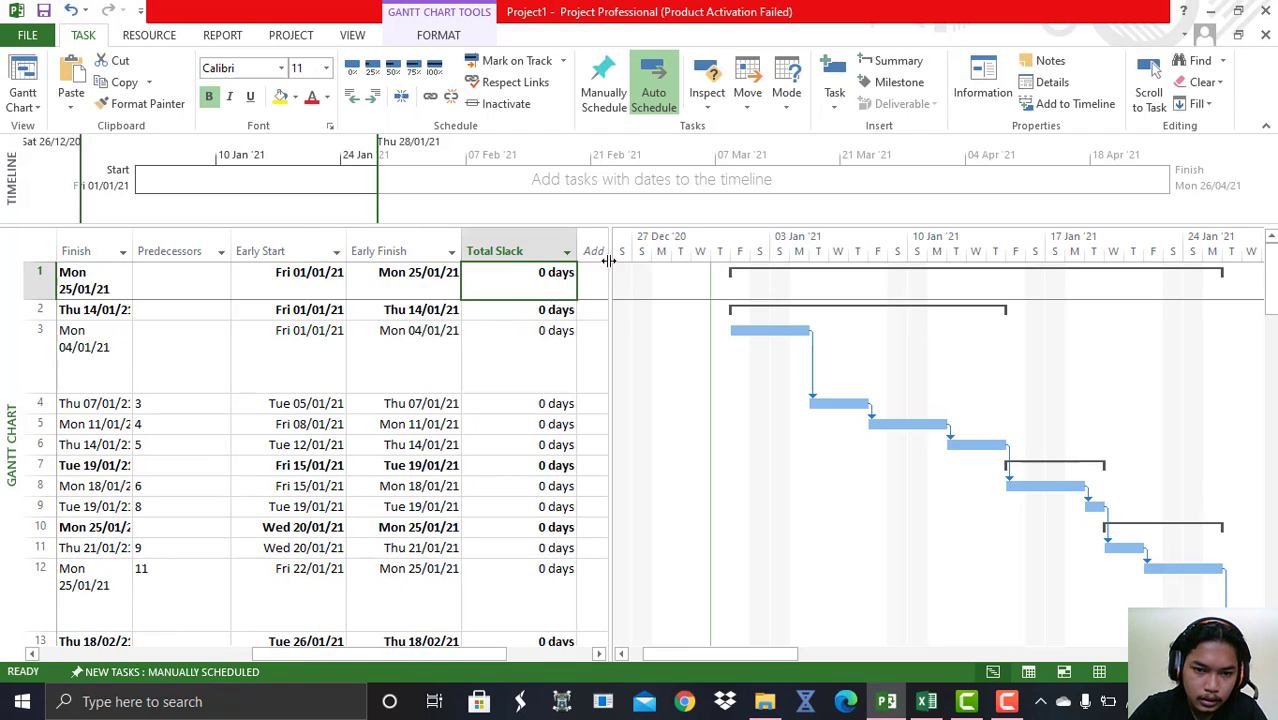
text(free Slack)
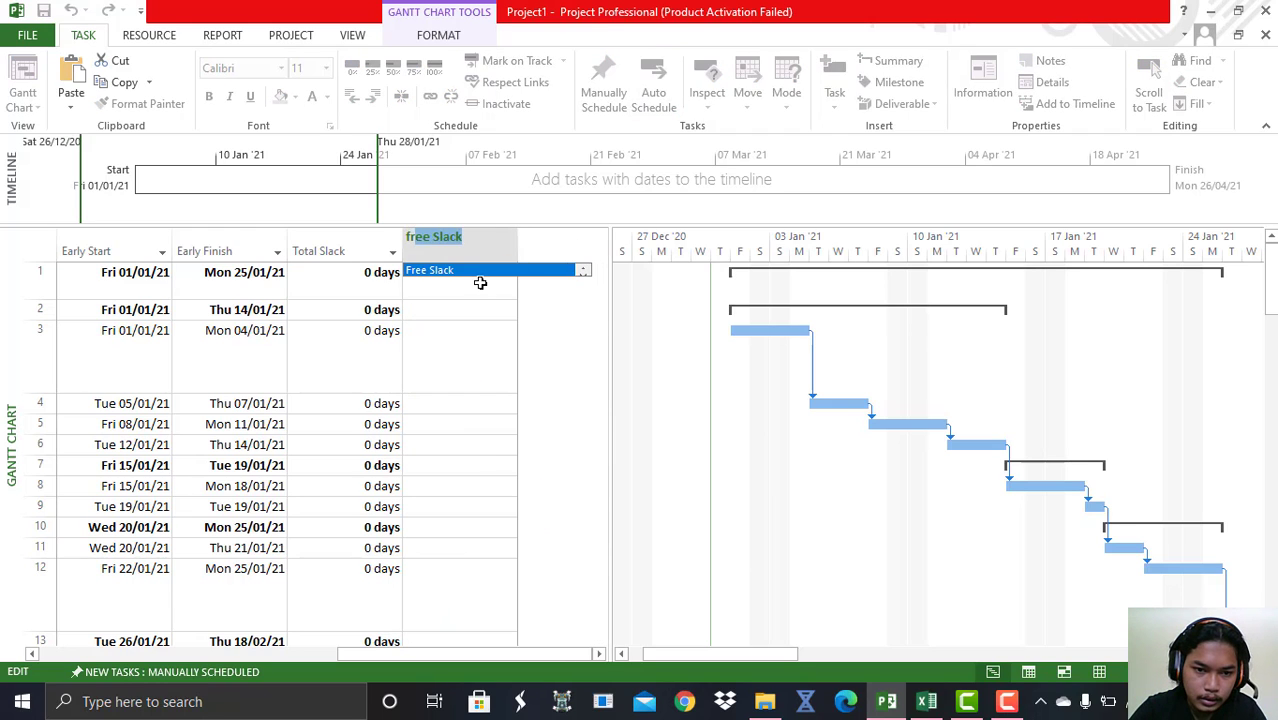
click(467, 274)
click(451, 405)
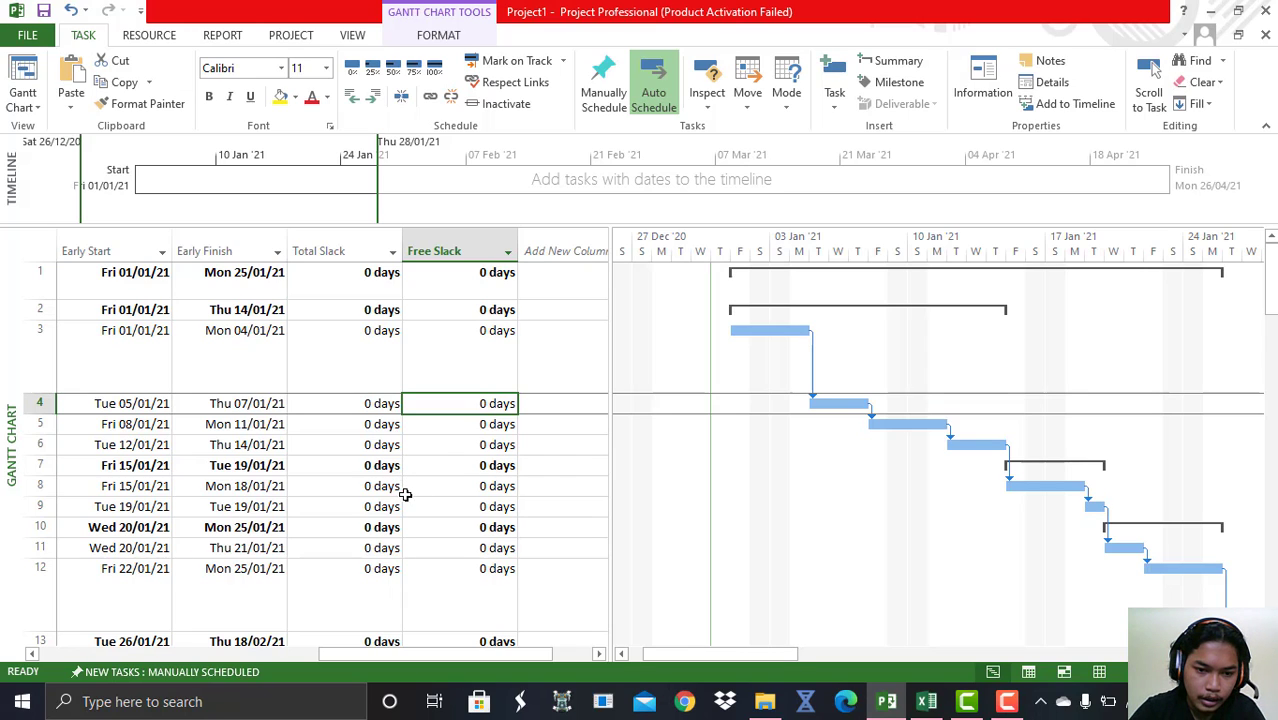
scroll(405, 494, down, 2)
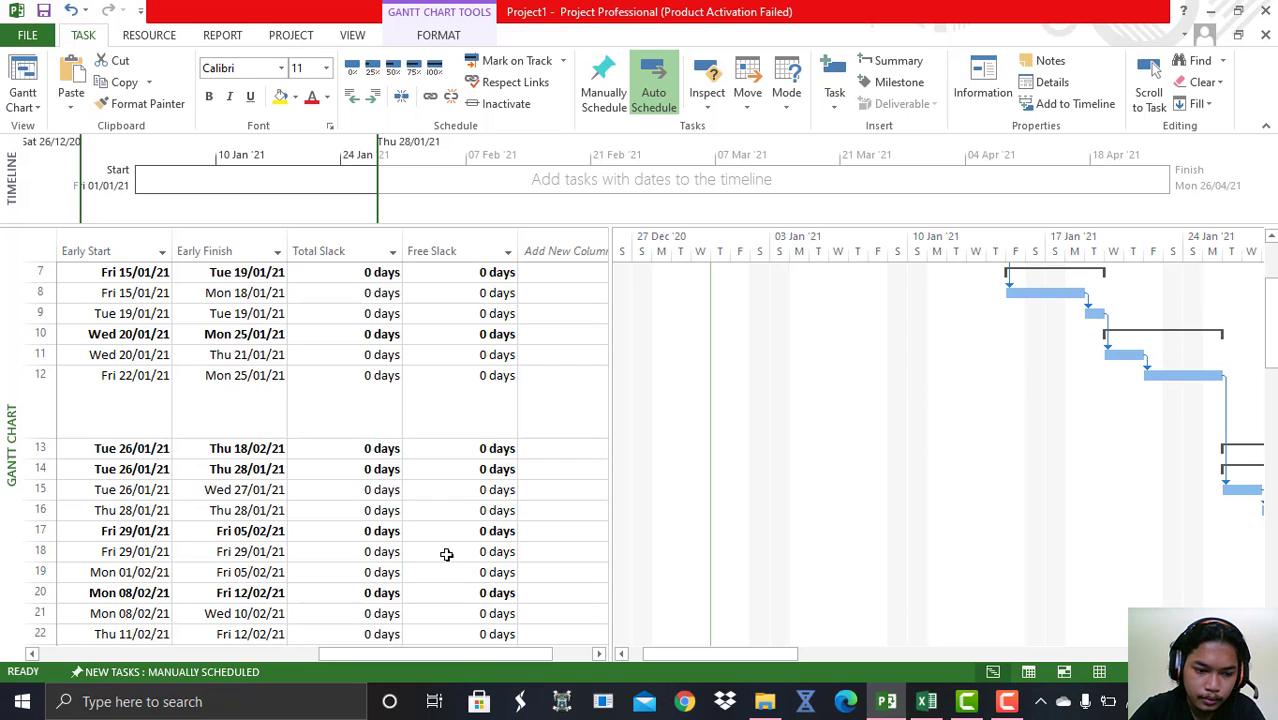
scroll(446, 554, down, 3)
scroll(446, 554, up, 6)
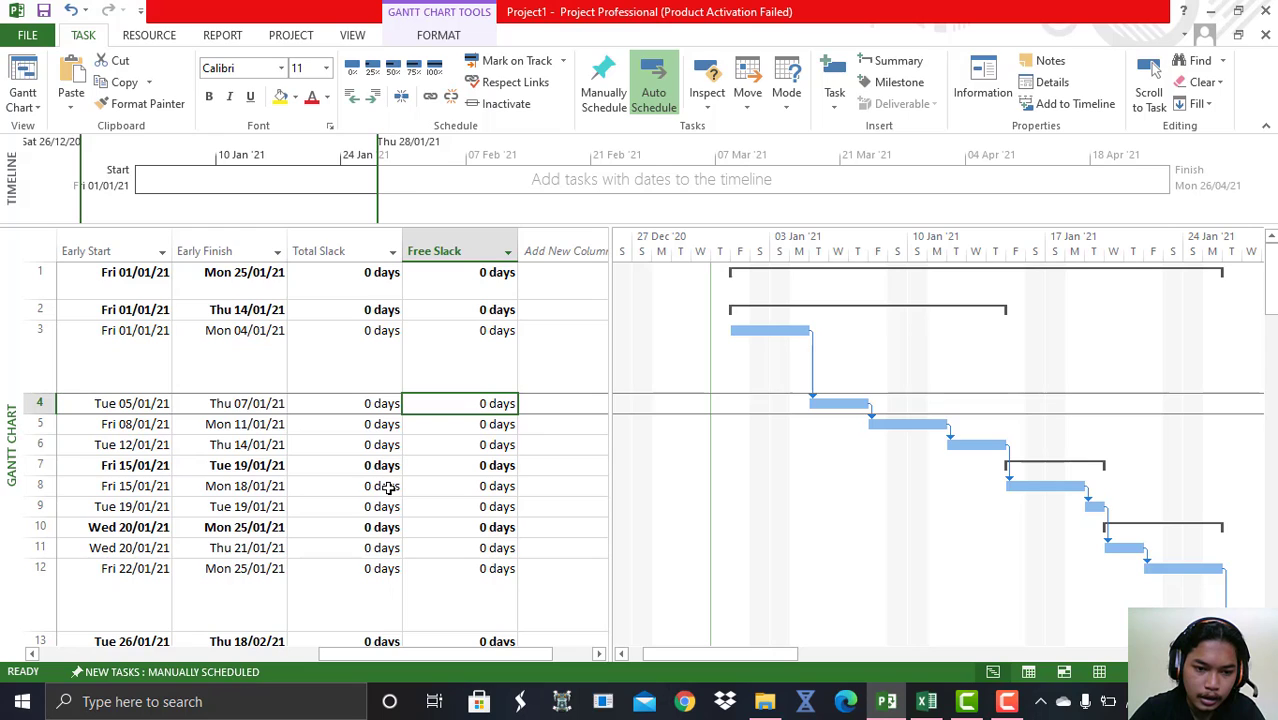
Switch the project from the Gantt Chart to the Resource Sheet view.
click(1007, 702)
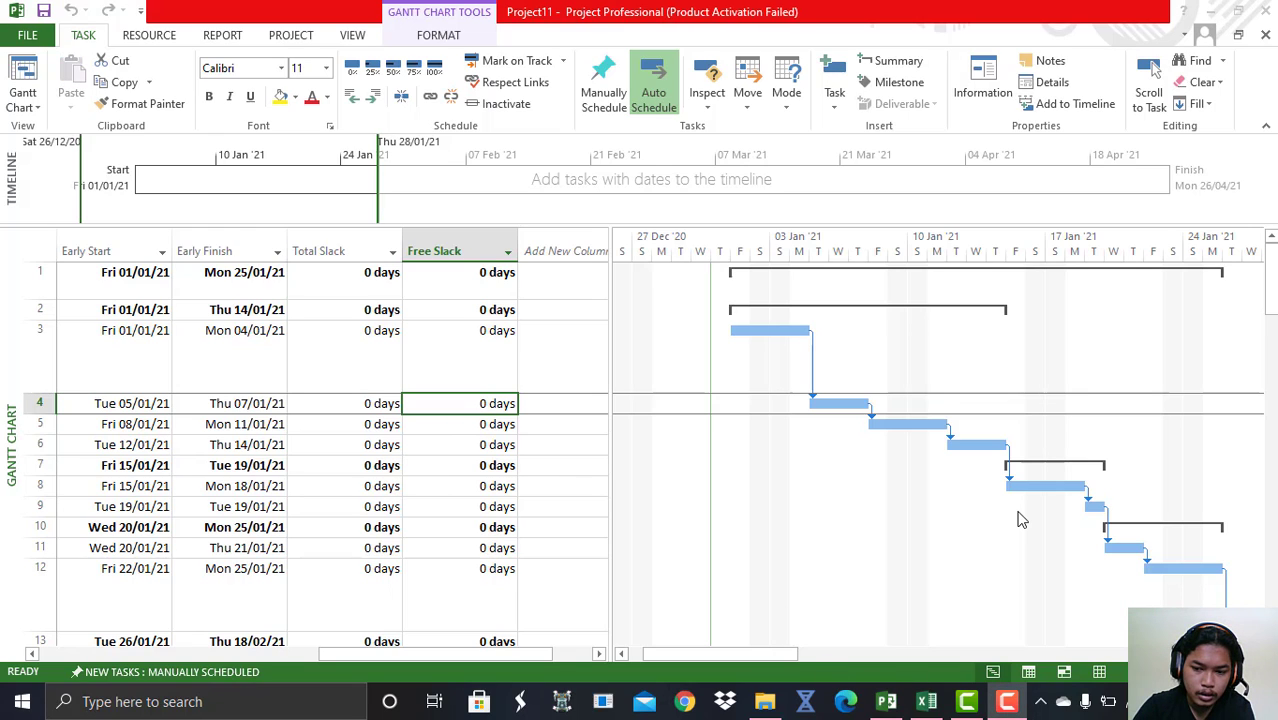
click(38, 107)
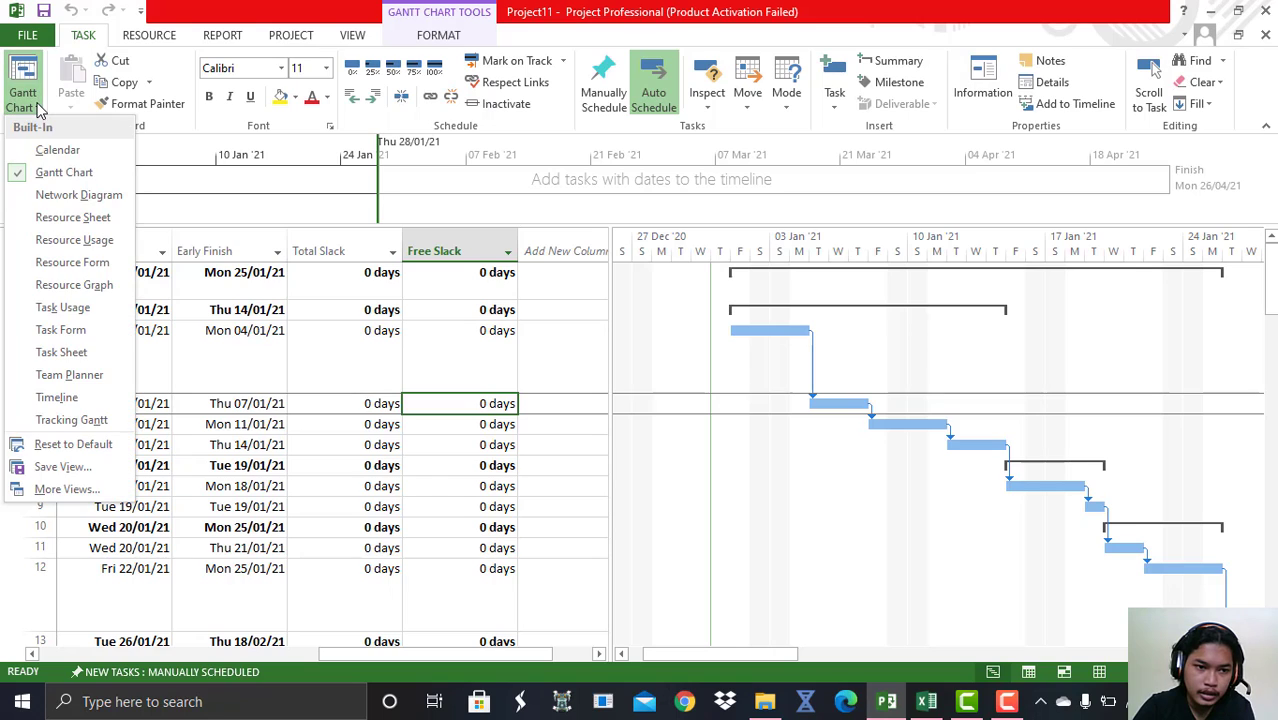
click(100, 226)
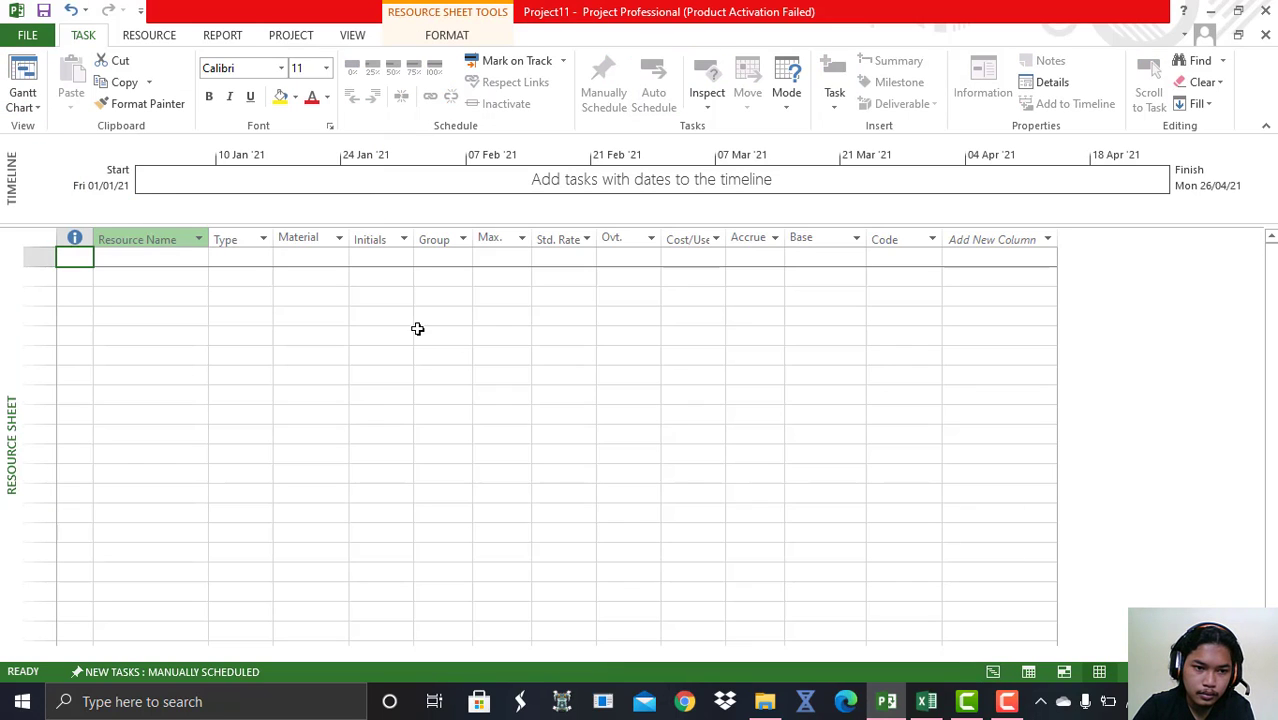
click(200, 380)
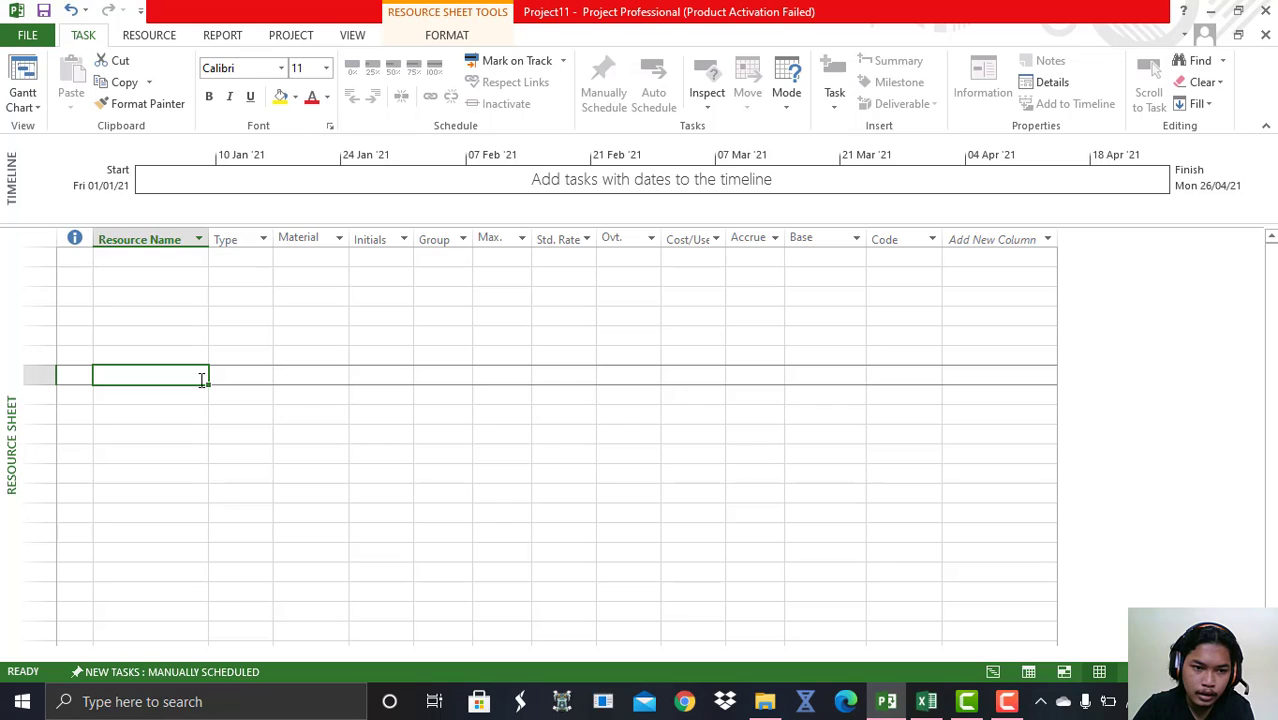
click(184, 263)
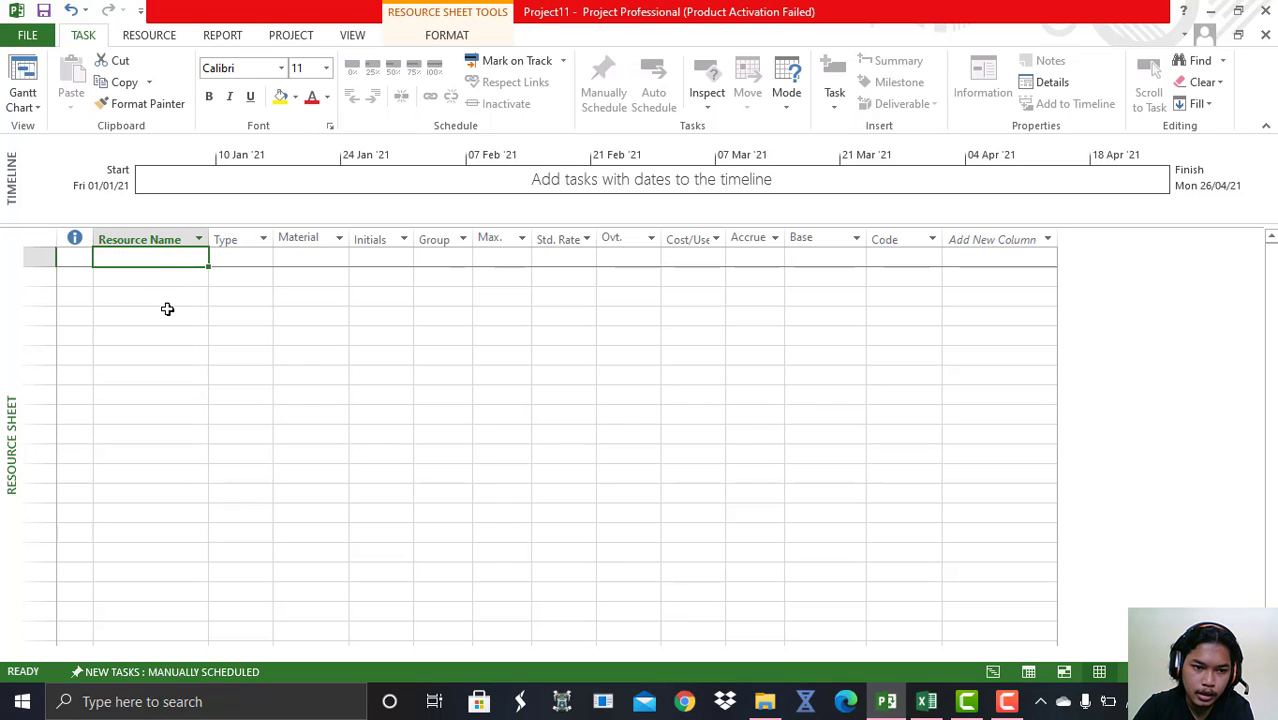
click(159, 338)
click(161, 415)
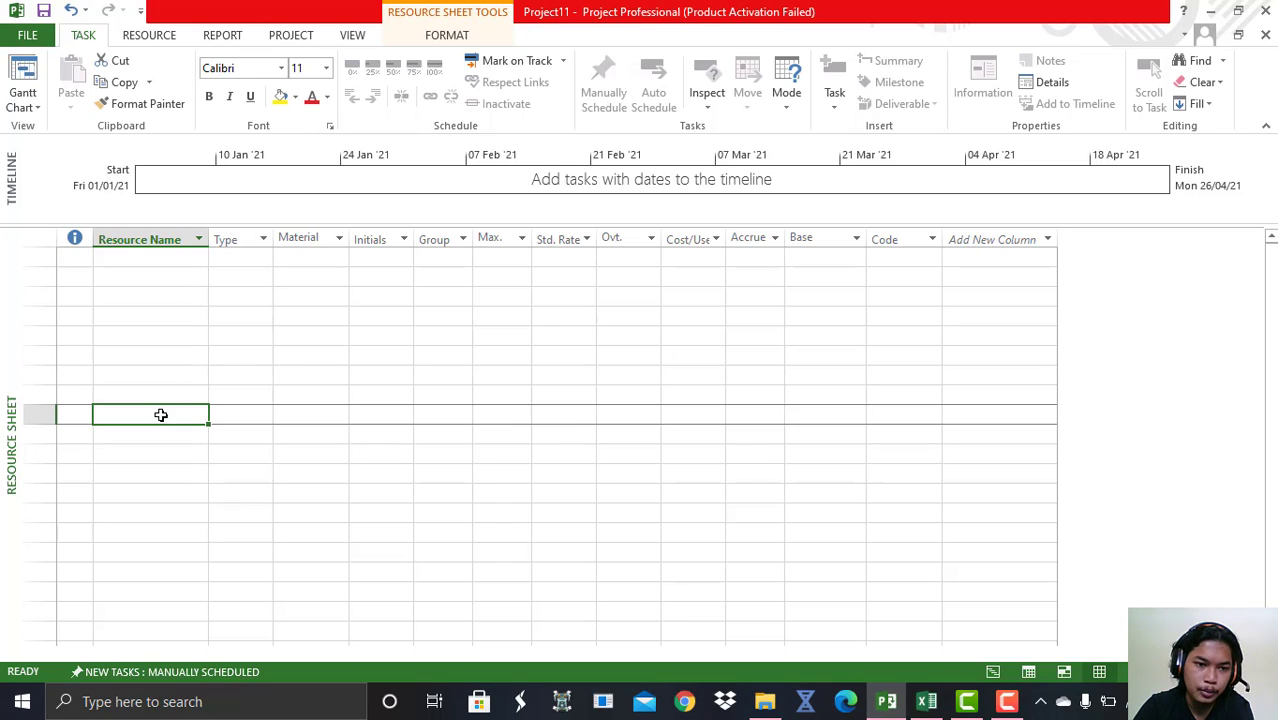
Copy the six personnel names from B2:B7 on Sheet3 of the Excel workbook into the Resource Name column, starting in the first row.
click(168, 264)
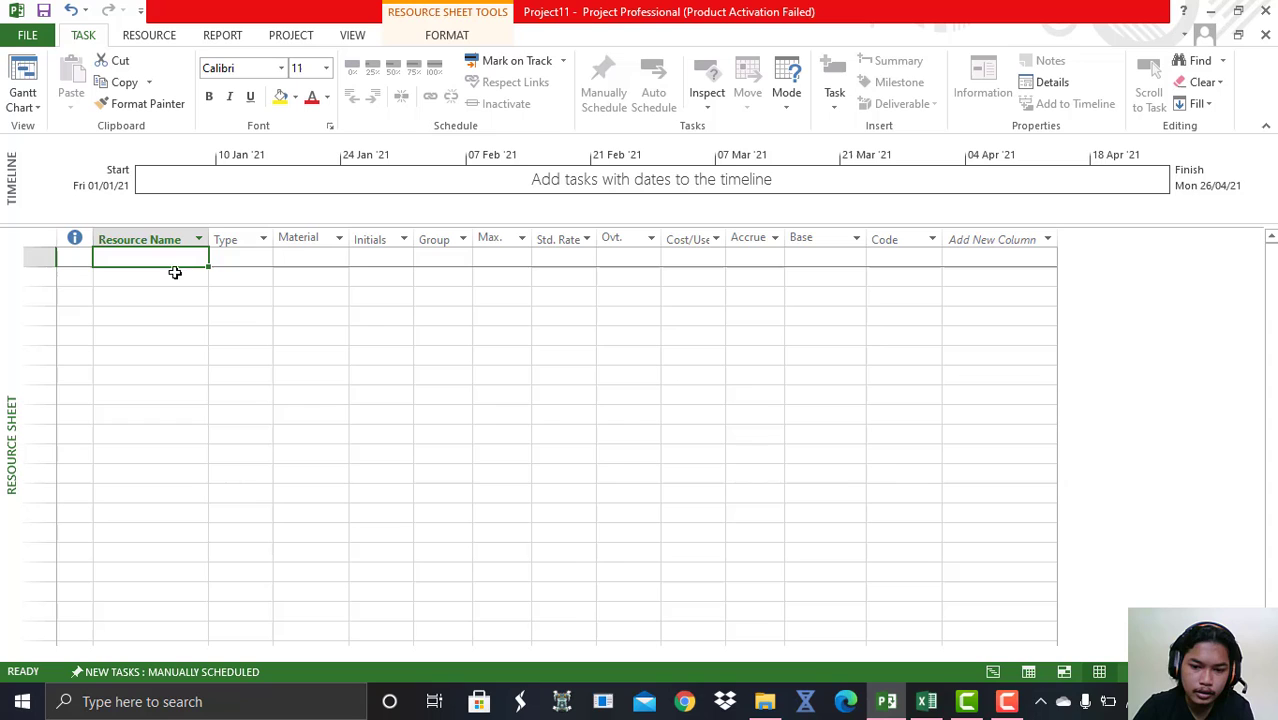
click(928, 705)
drag(770, 258, 770, 278)
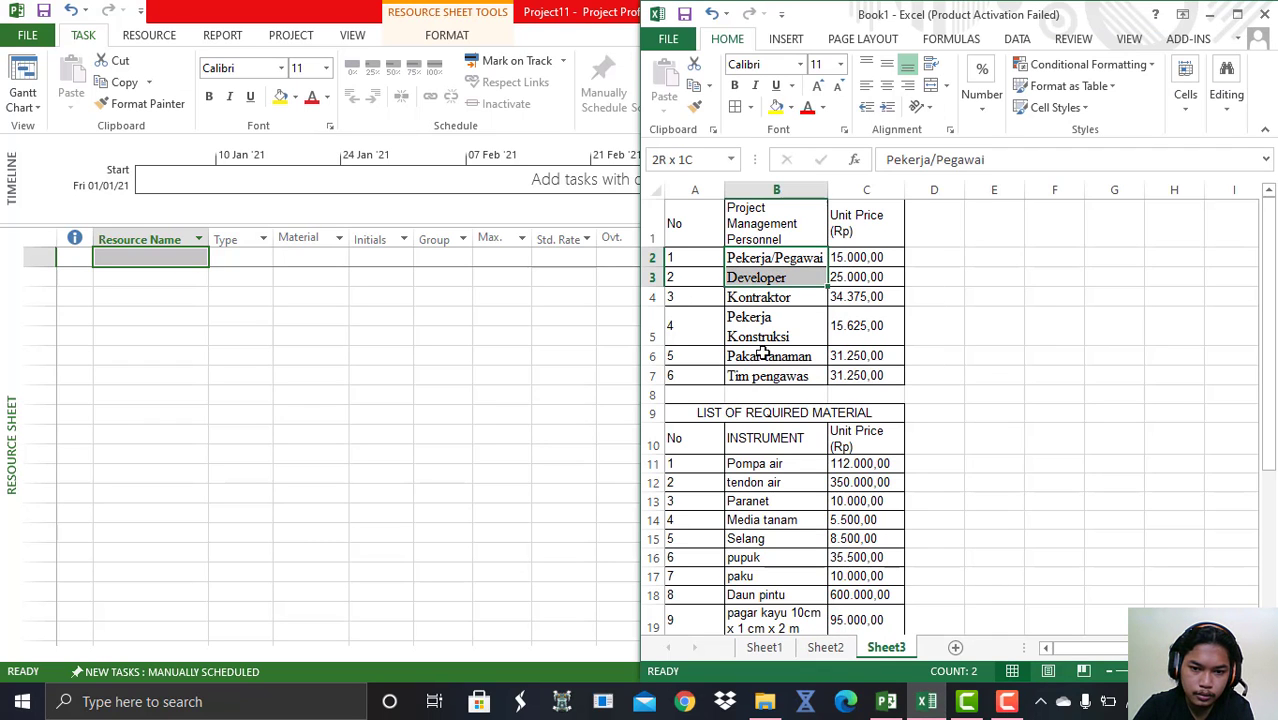
drag(762, 352, 760, 374)
key(ctrl+c)
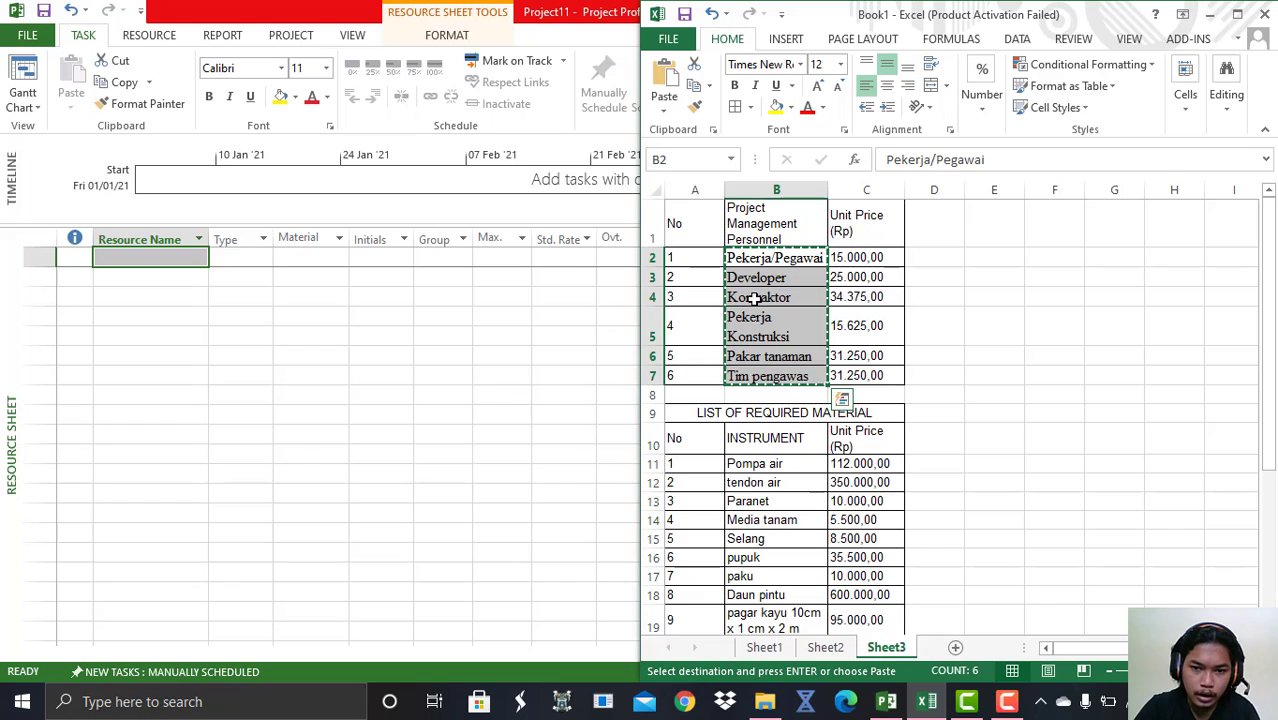
click(157, 256)
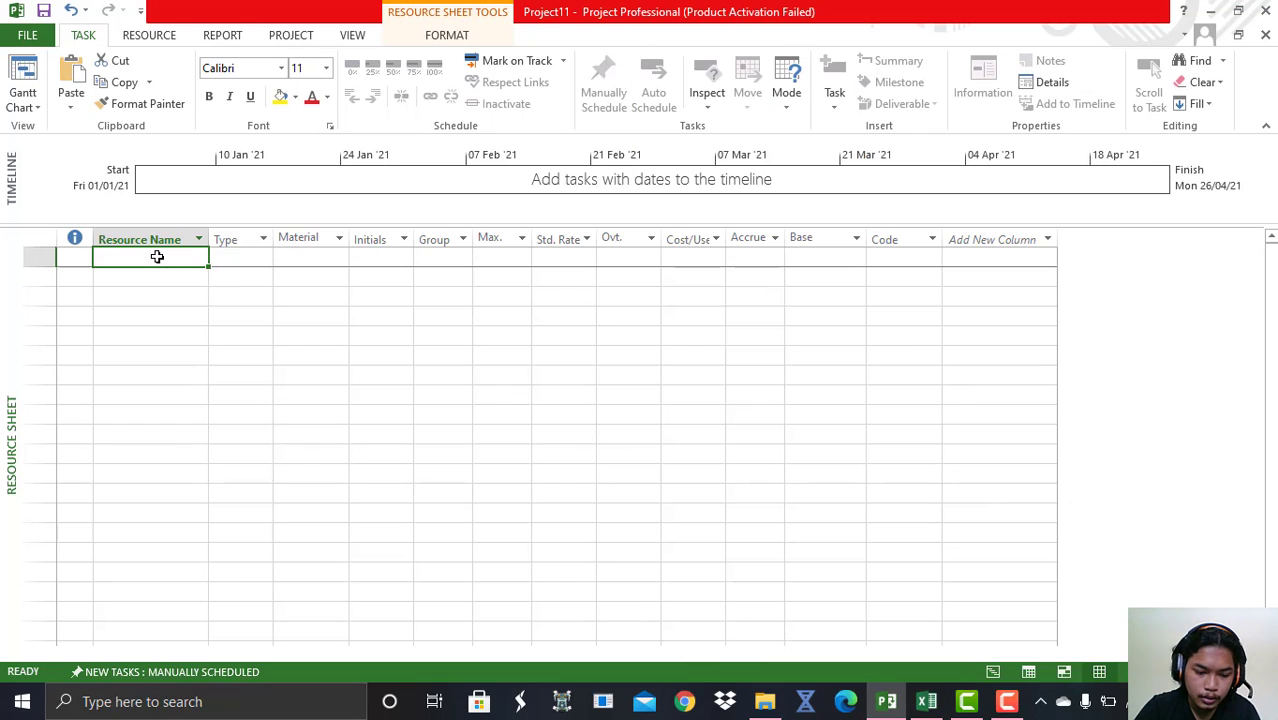
key(ctrl+v)
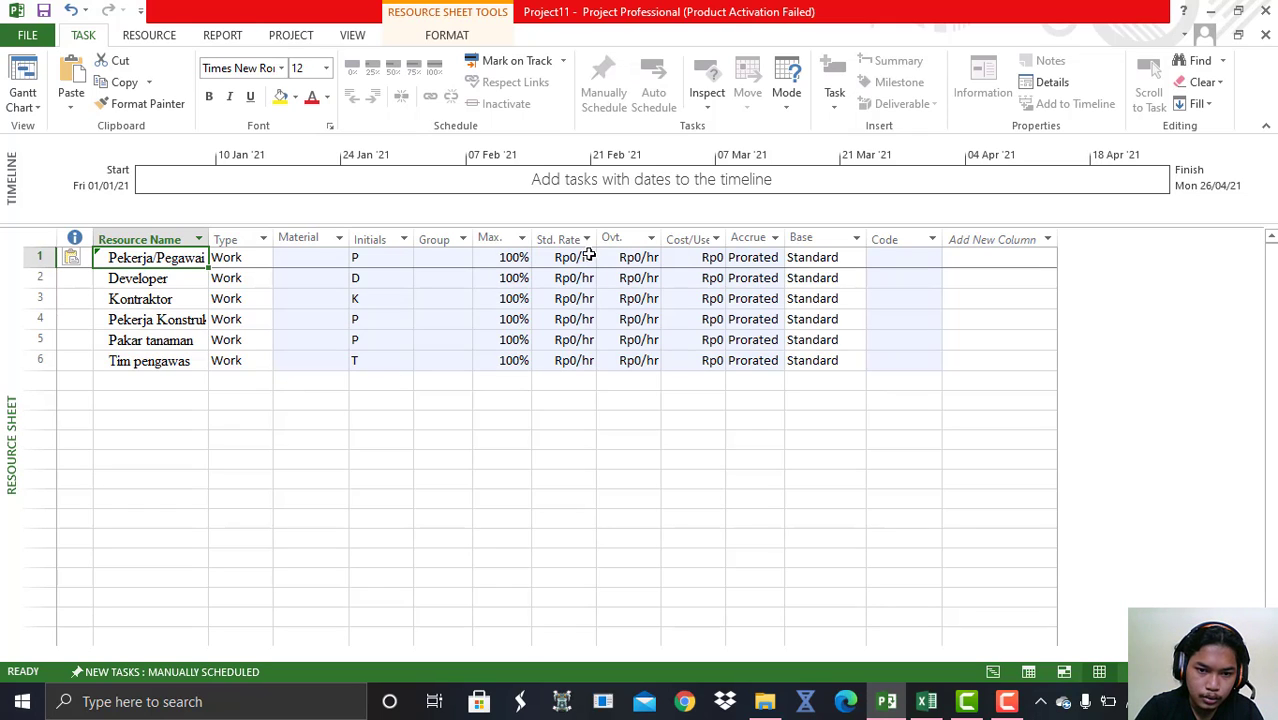
Copy the personnel unit prices from C2:C7 in the Excel workbook into the Std. Rate column for resources 1 to 6.
click(926, 701)
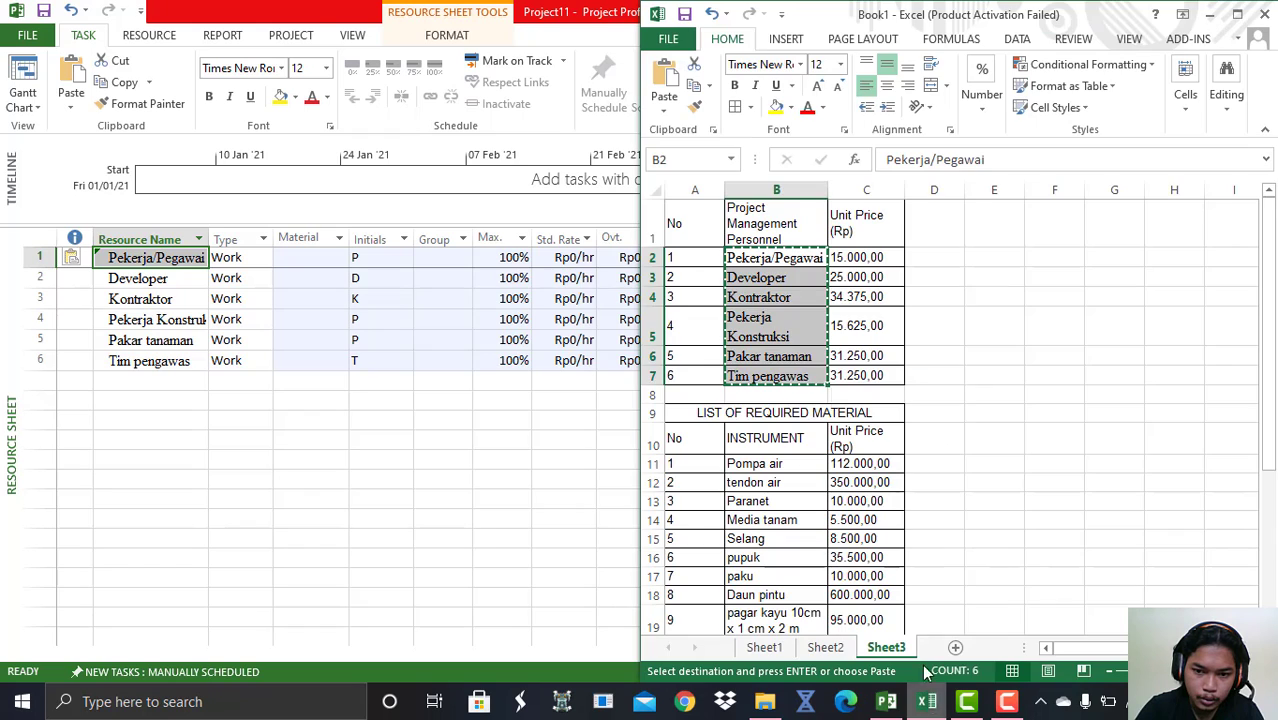
drag(870, 262, 873, 374)
key(ctrl+c)
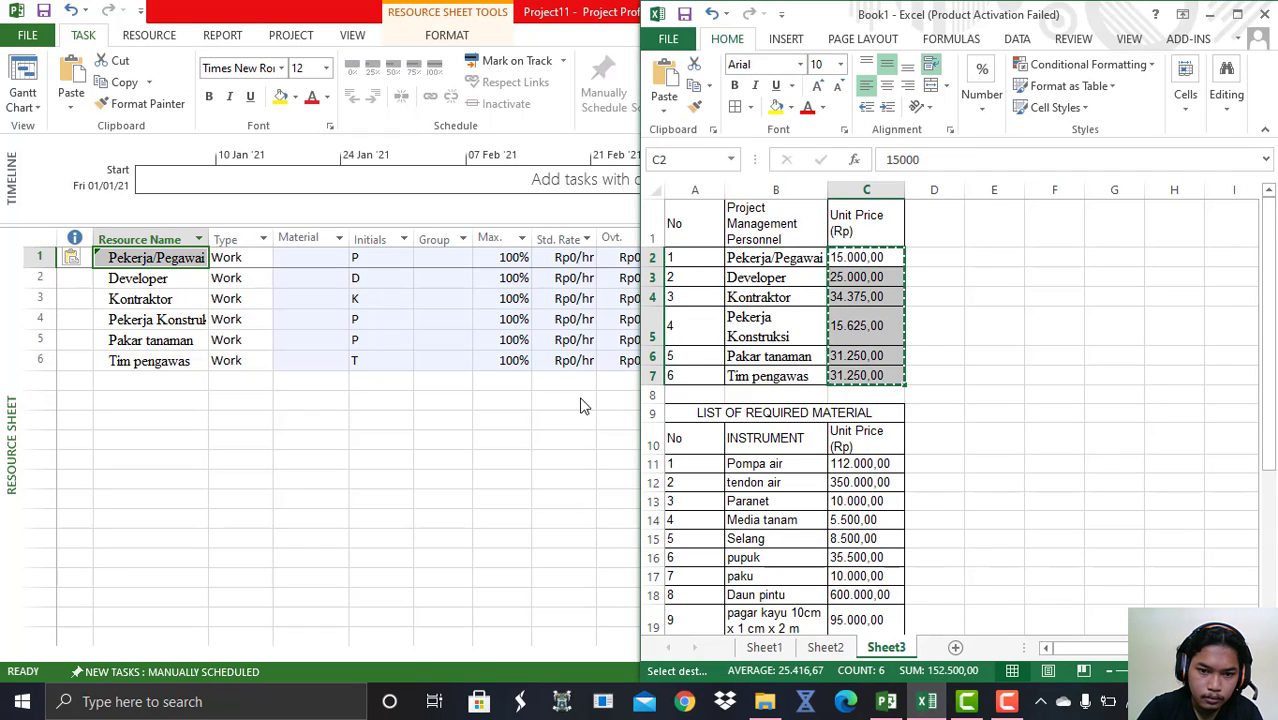
click(560, 420)
click(568, 260)
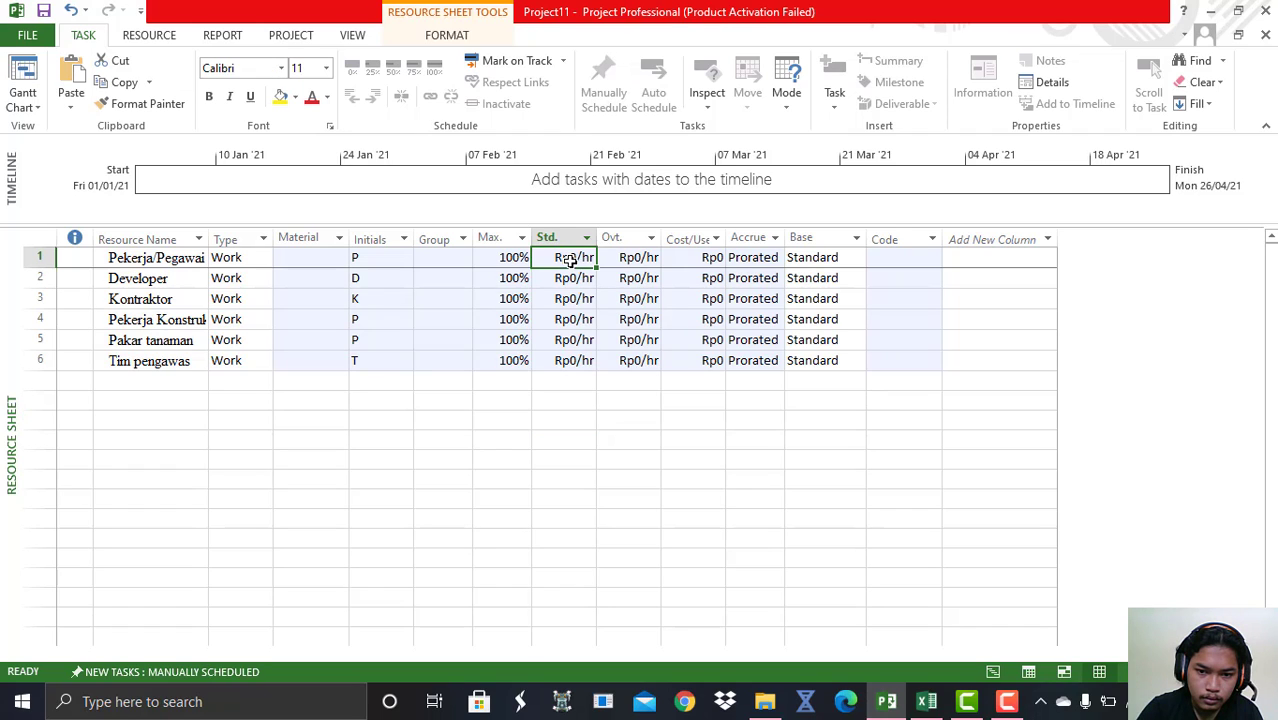
key(ctrl+v)
click(566, 439)
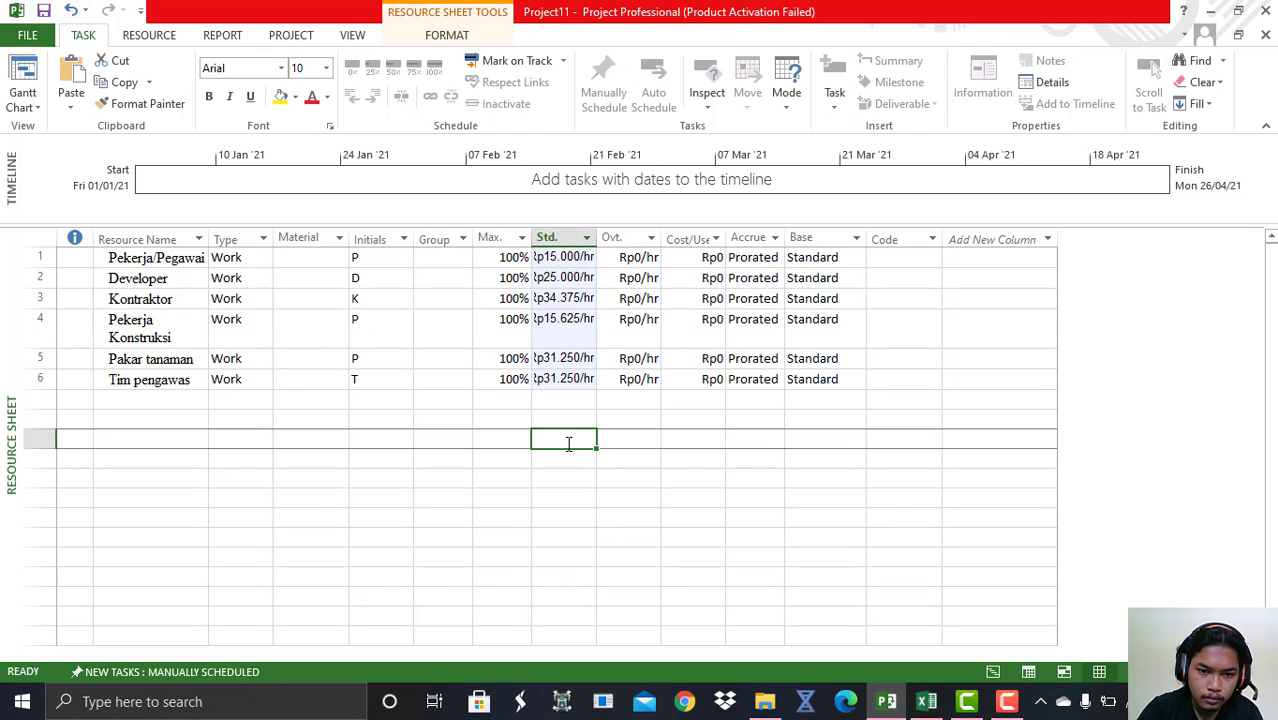
Copy the instrument names from Pompa air through Bibit in the Excel material list into the Resource Name column below Tim pengawas.
click(140, 408)
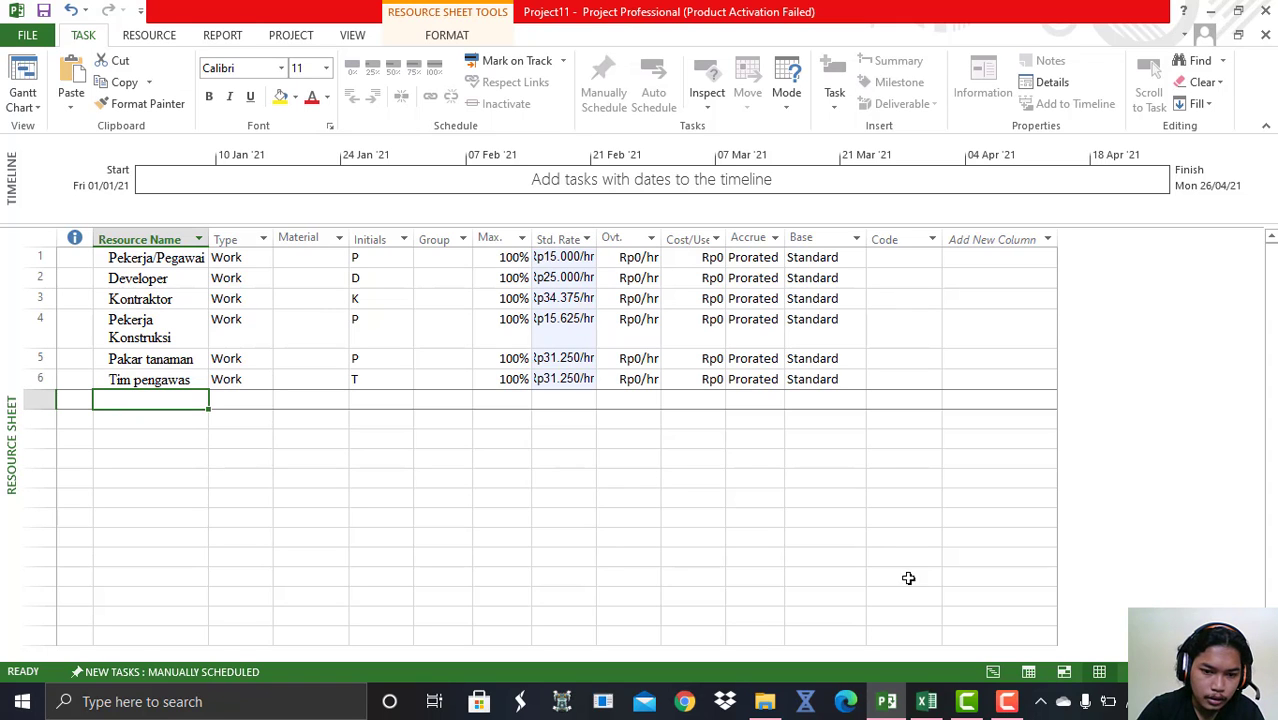
click(926, 701)
click(894, 462)
scroll(975, 470, down, 2)
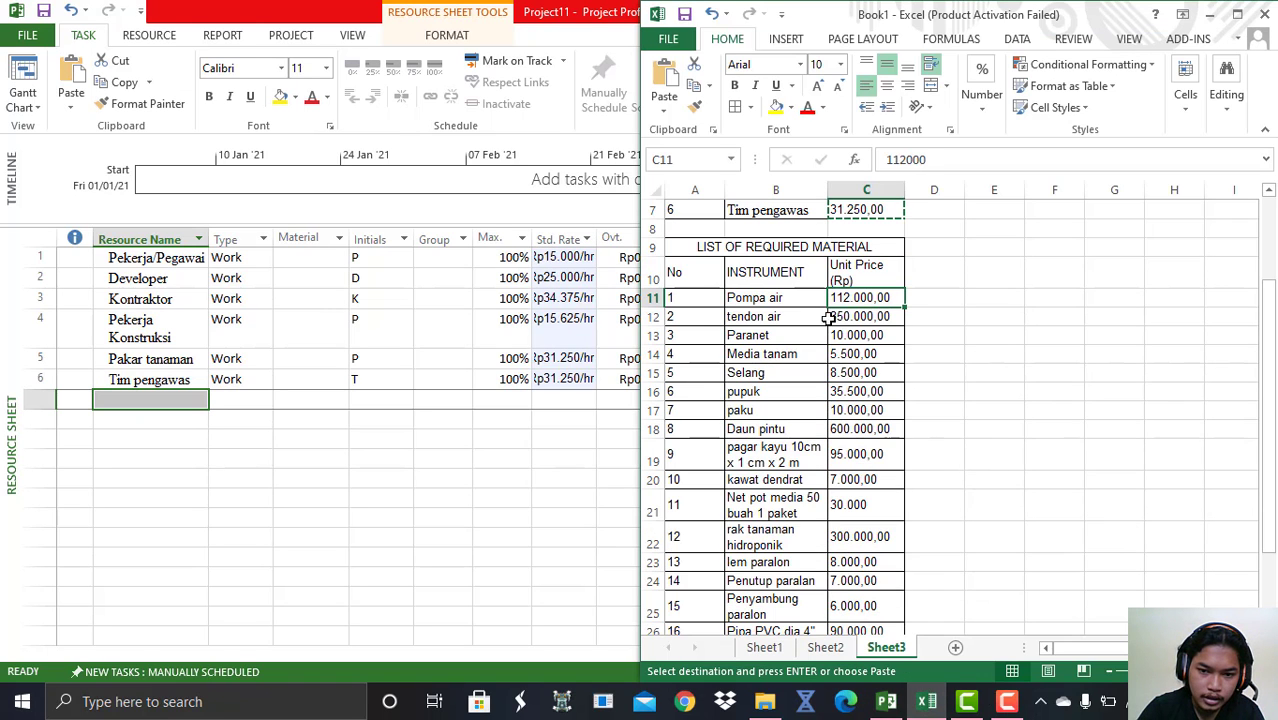
drag(783, 303, 776, 597)
key(ctrl+c)
click(166, 402)
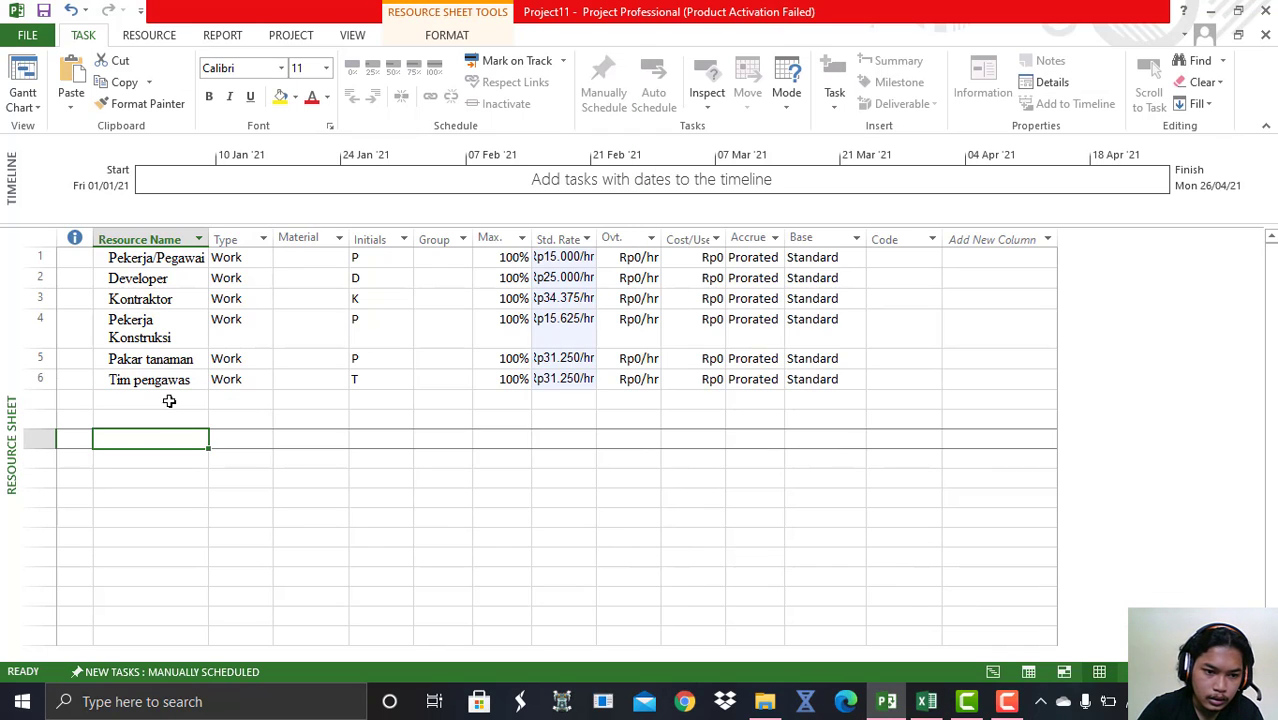
key(ctrl+v)
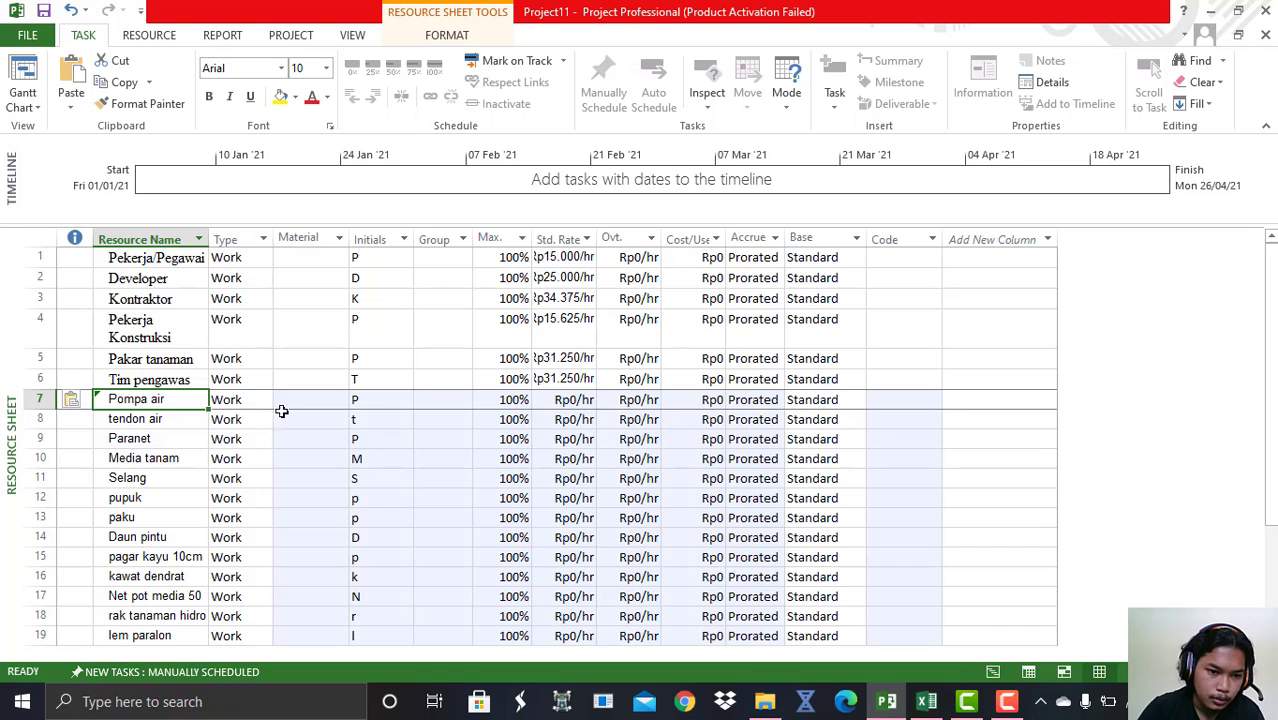
Set the type of the Pompa air and tendon air resources to Material.
click(287, 431)
drag(255, 402, 268, 330)
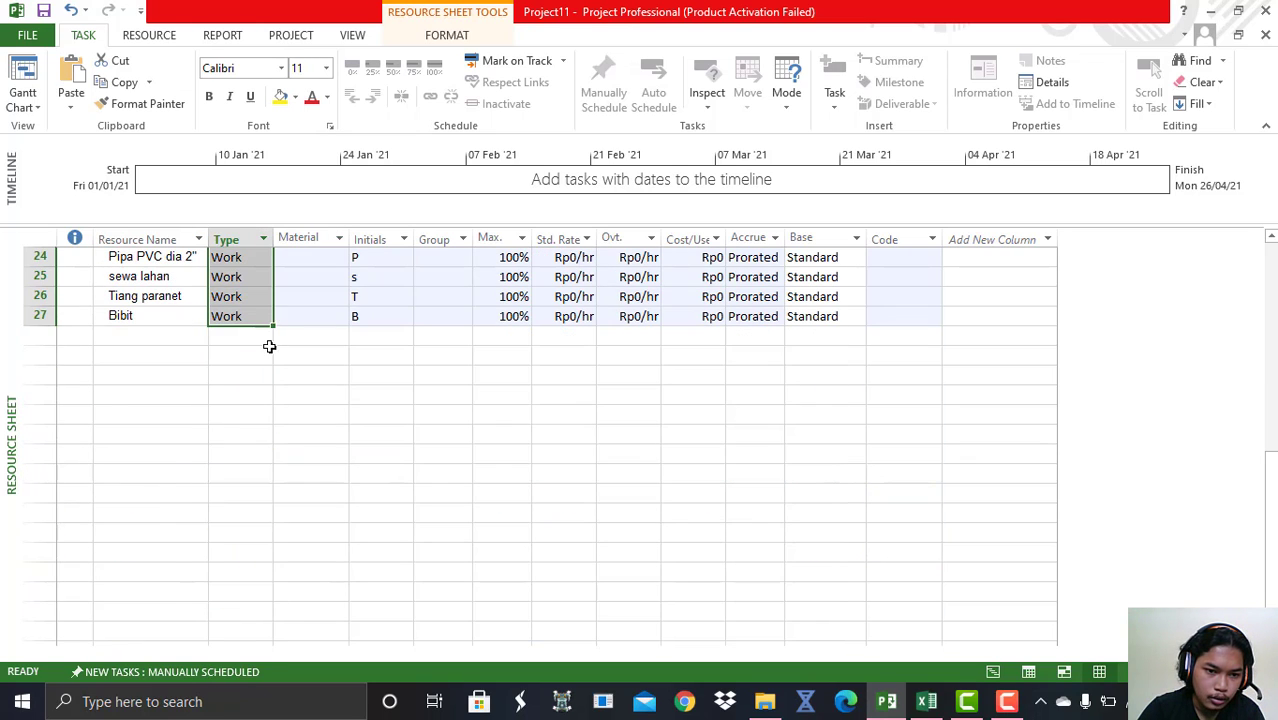
scroll(268, 345, up, 8)
click(265, 400)
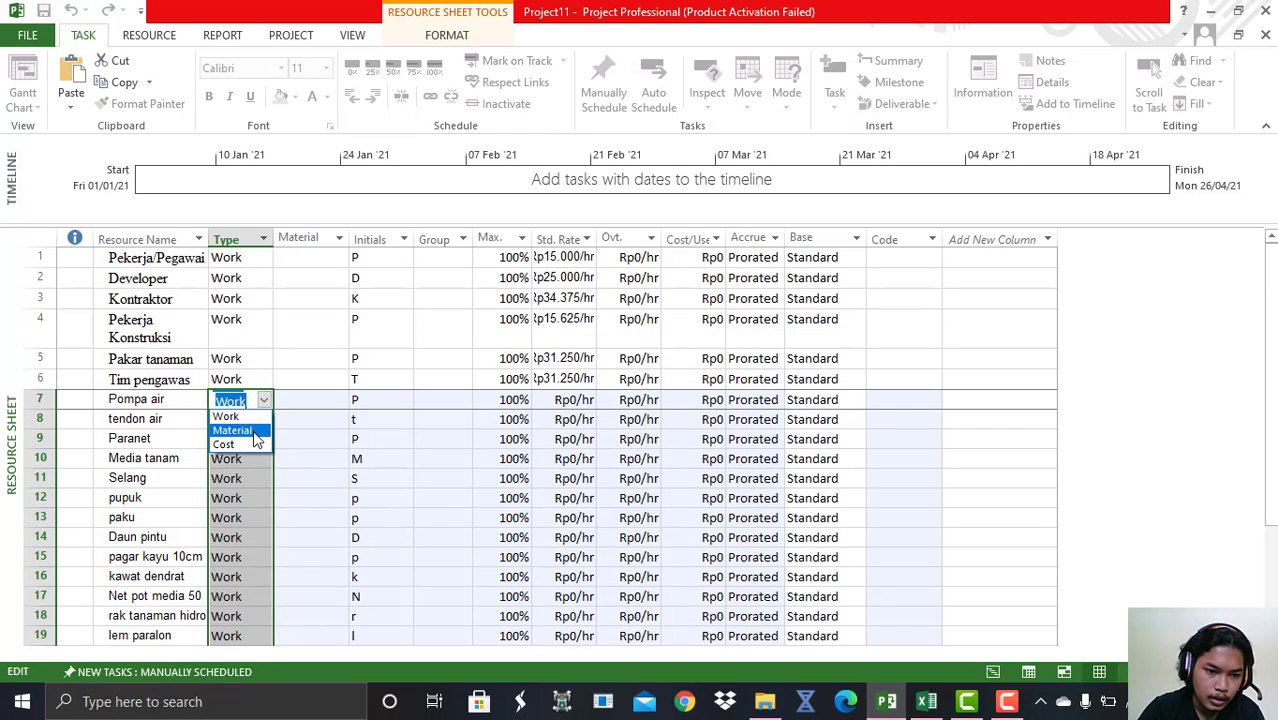
click(240, 430)
click(264, 420)
click(264, 420)
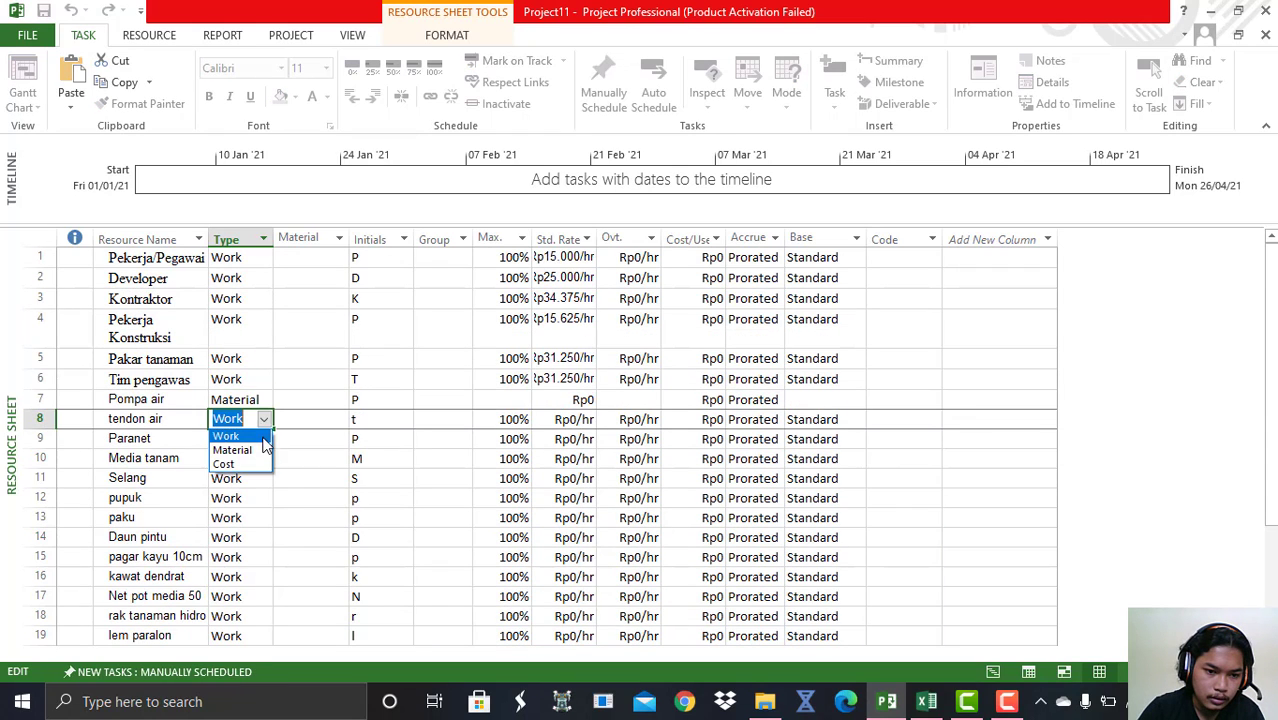
click(240, 449)
Fill the Material type down from Pompa air through Bibit, resources 7 to 27.
drag(250, 400, 266, 574)
scroll(297, 516, down, 3)
scroll(297, 516, up, 4)
scroll(297, 516, up, 3)
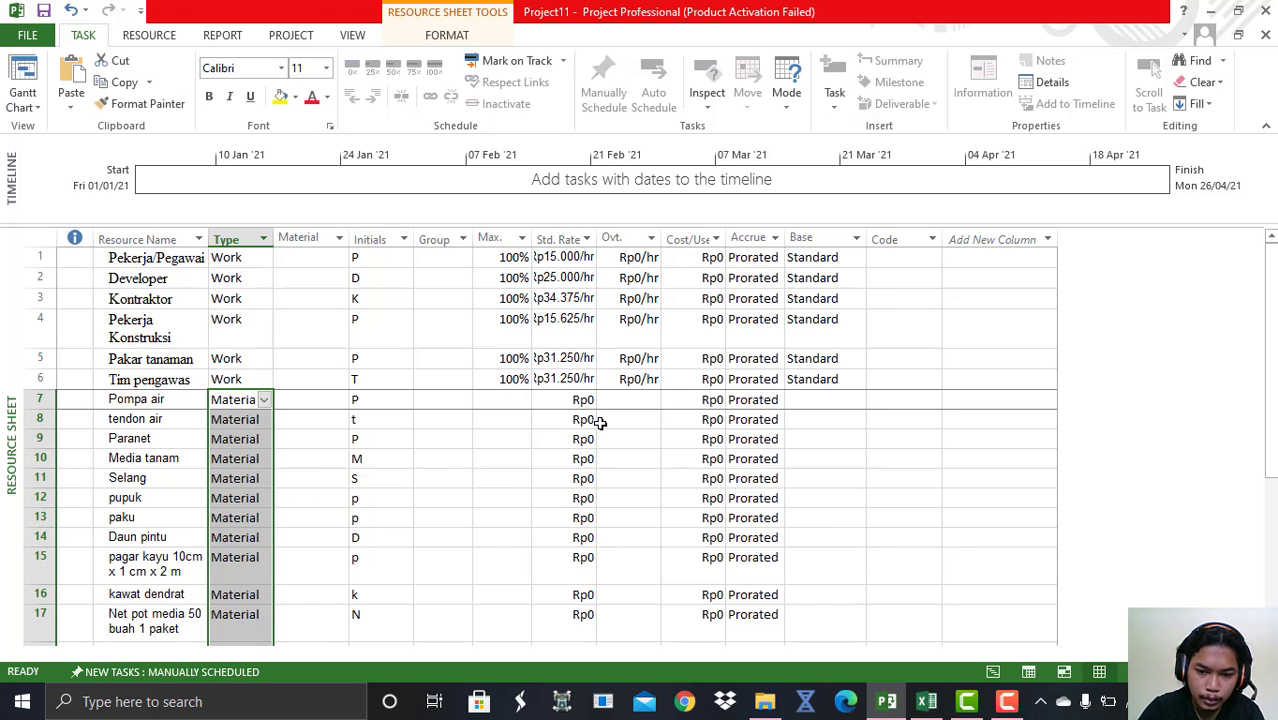
In the Excel workbook, copy the material unit prices from C11:C31, covering Pompa air through Bibit.
click(927, 703)
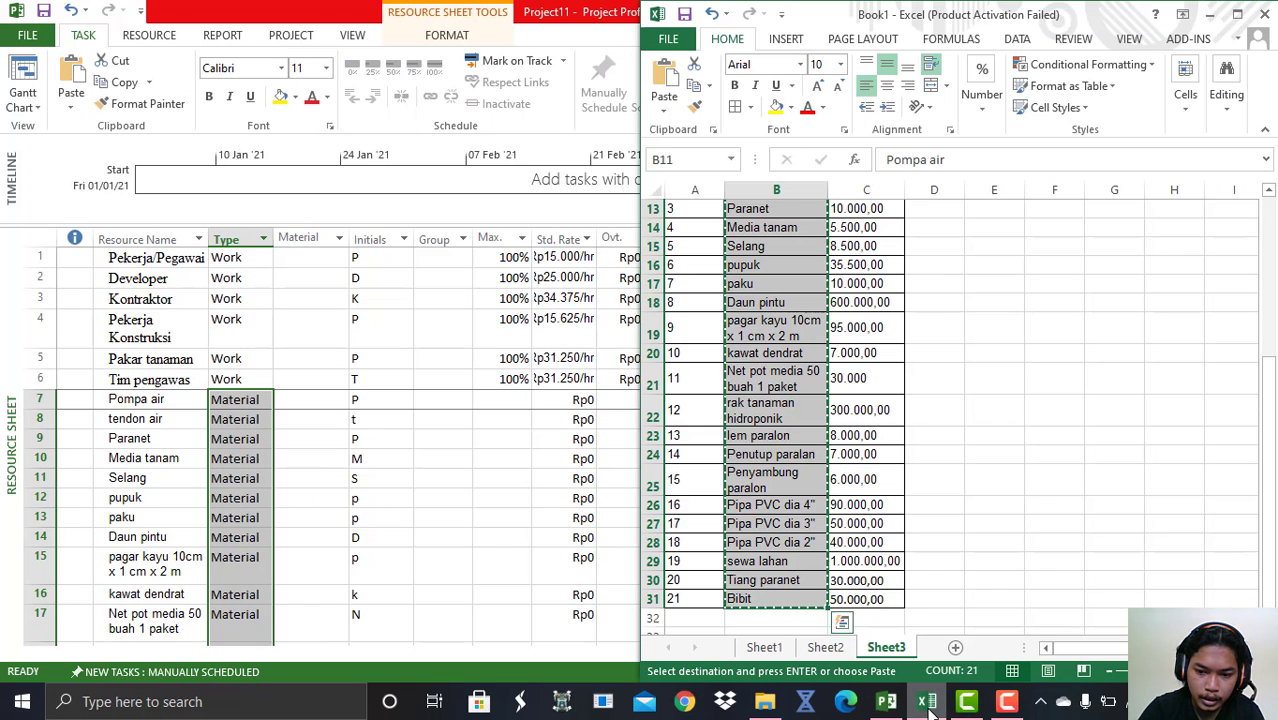
scroll(918, 414, up, 4)
scroll(908, 436, down, 2)
click(918, 394)
drag(860, 298, 863, 527)
scroll(862, 500, up, 4)
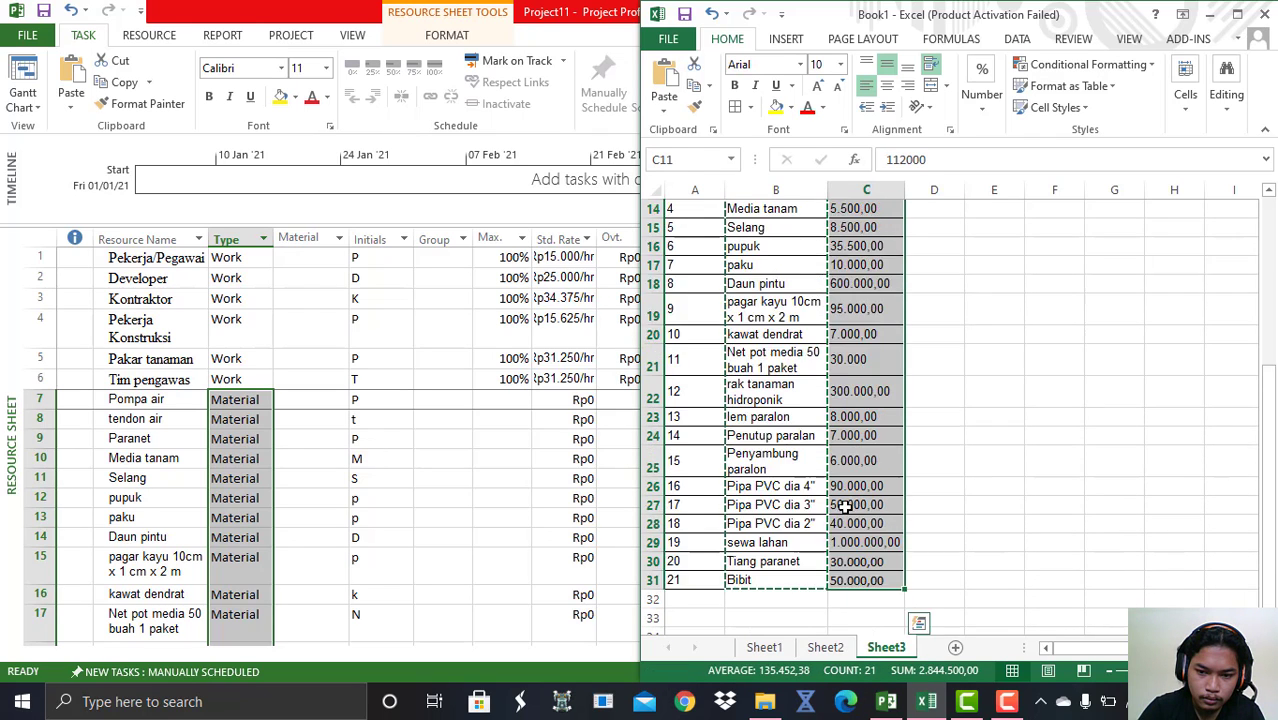
right_click(854, 366)
click(938, 349)
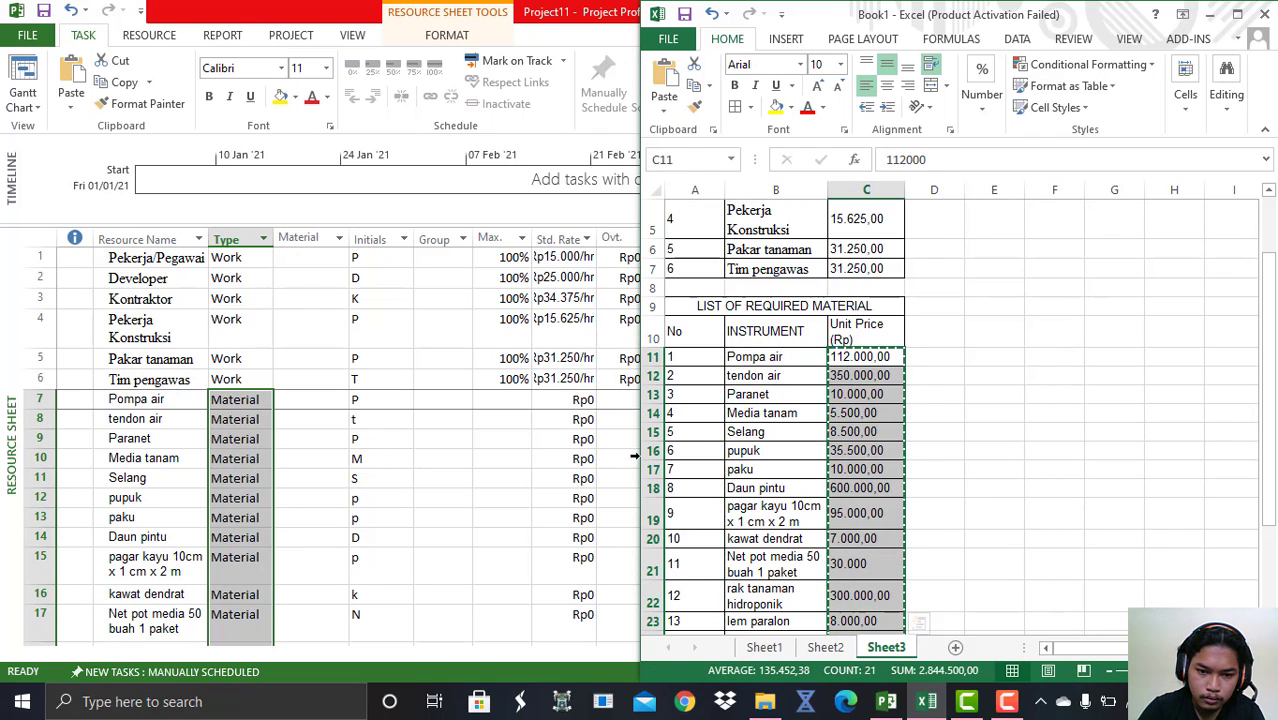
Back in Project, paste the copied material prices into the Std. Rate column, starting at Pompa air.
click(628, 458)
click(557, 401)
right_click(557, 401)
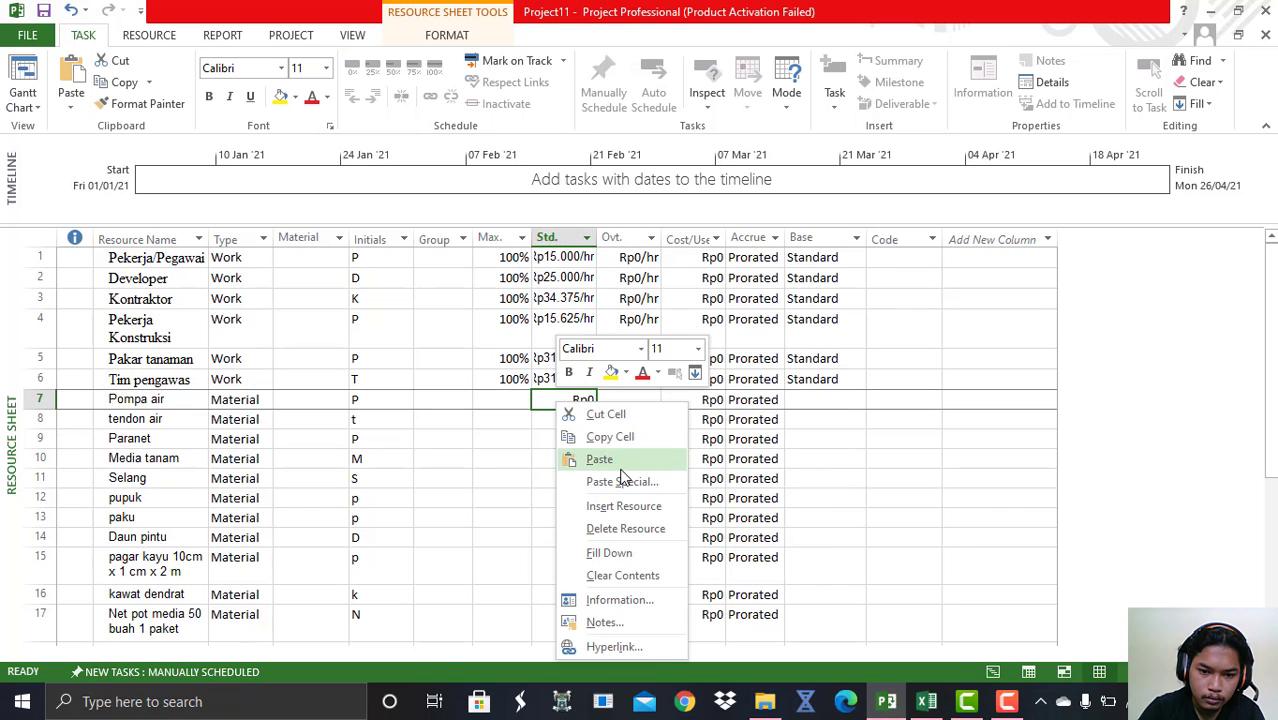
click(599, 457)
scroll(583, 455, down, 2)
scroll(583, 455, down, 3)
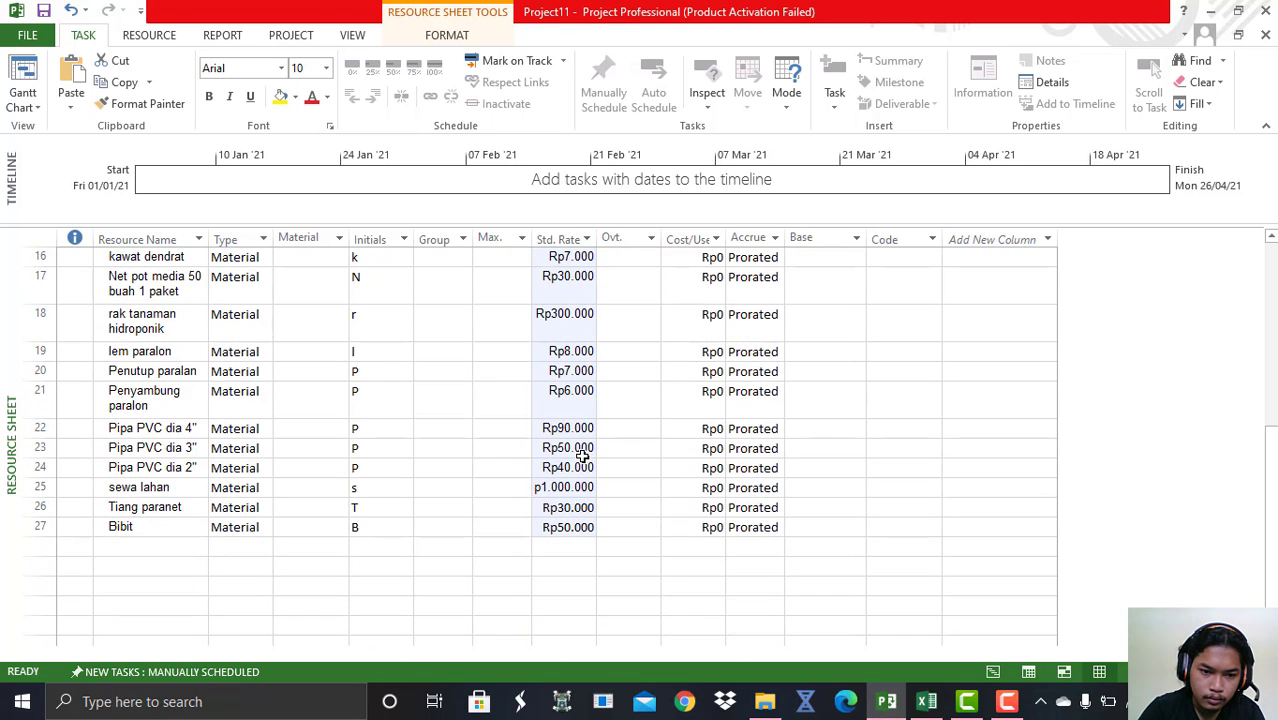
scroll(583, 455, up, 5)
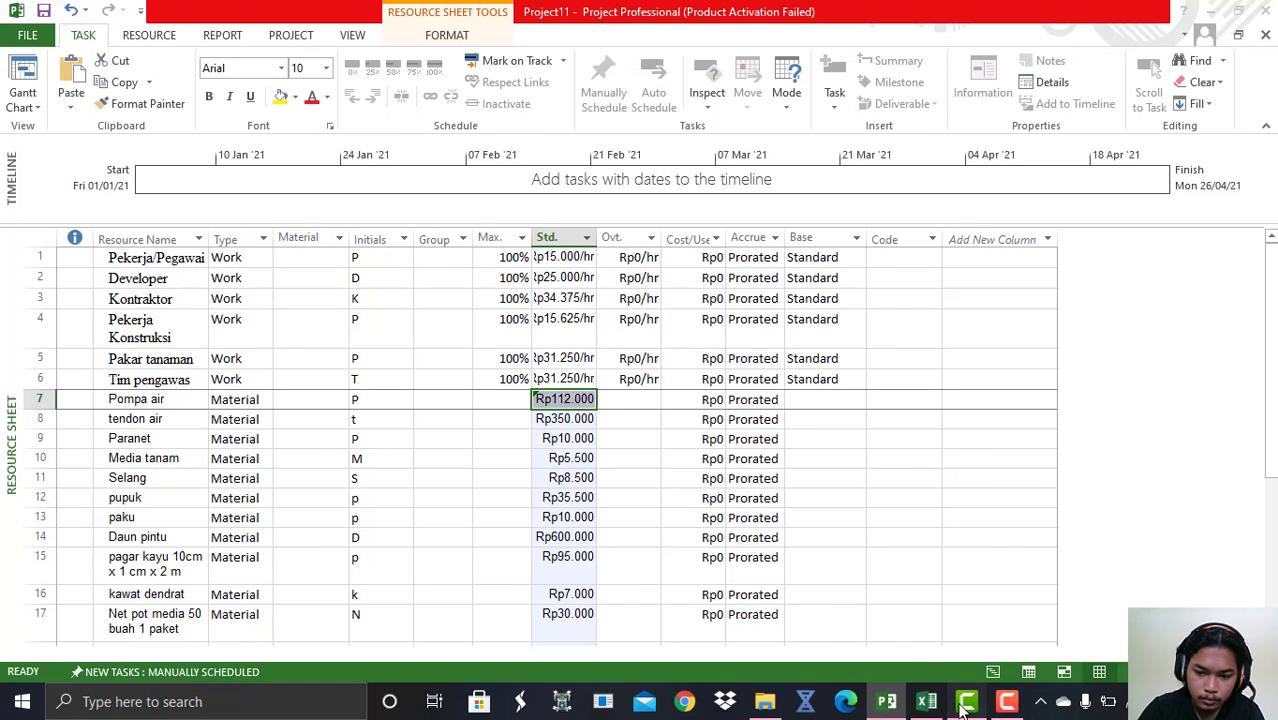
click(1007, 702)
click(1008, 702)
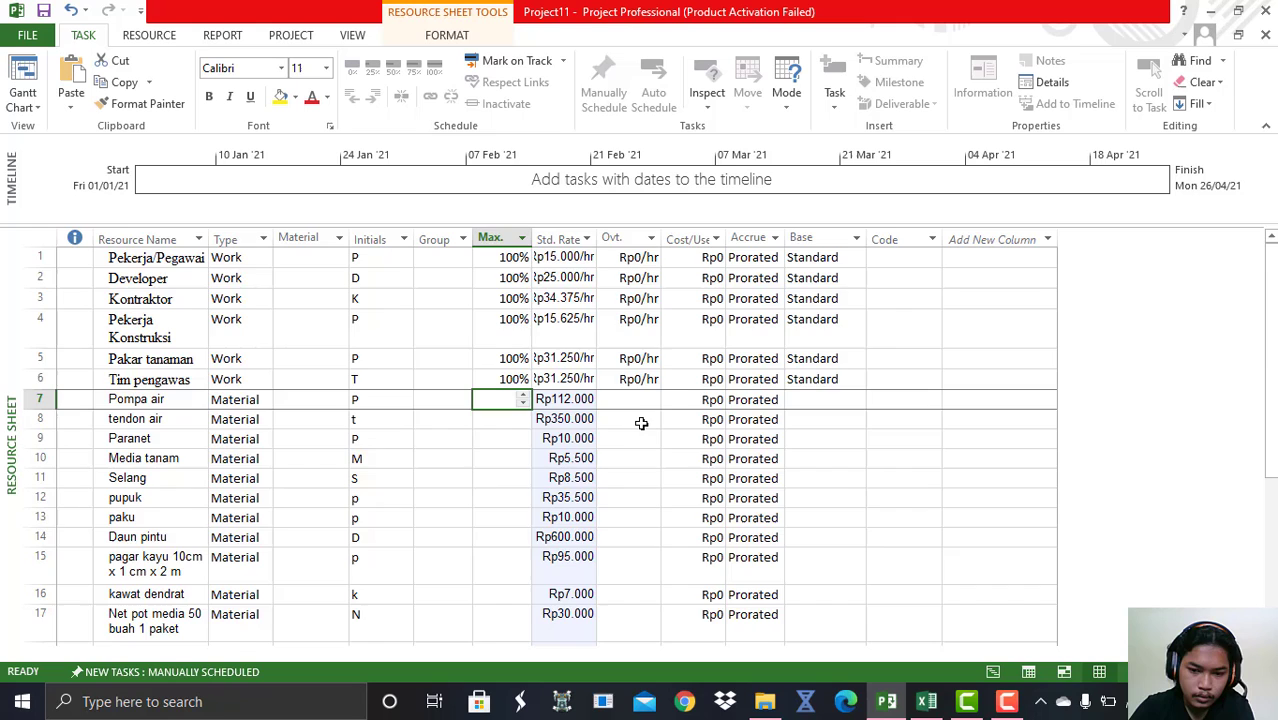
scroll(593, 398, down, 7)
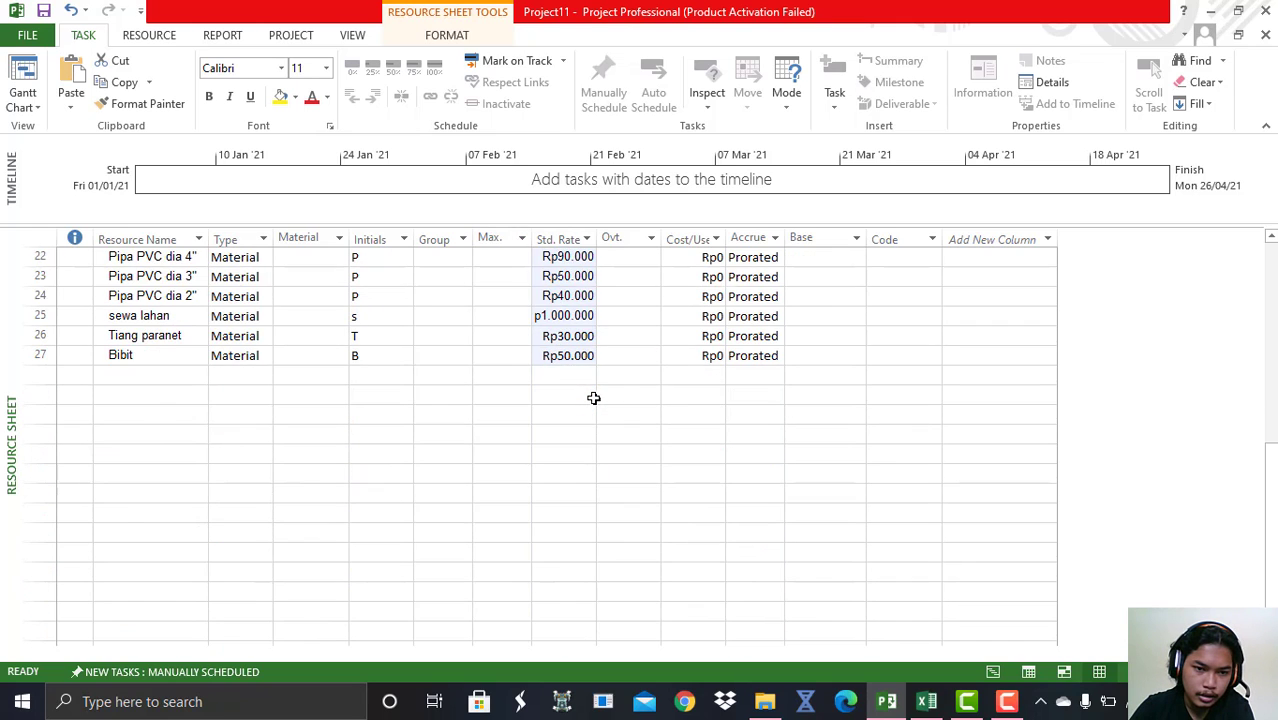
key(Left)
Switch to the Gantt Chart view and widen the Task Name column to show more of the task names.
click(21, 105)
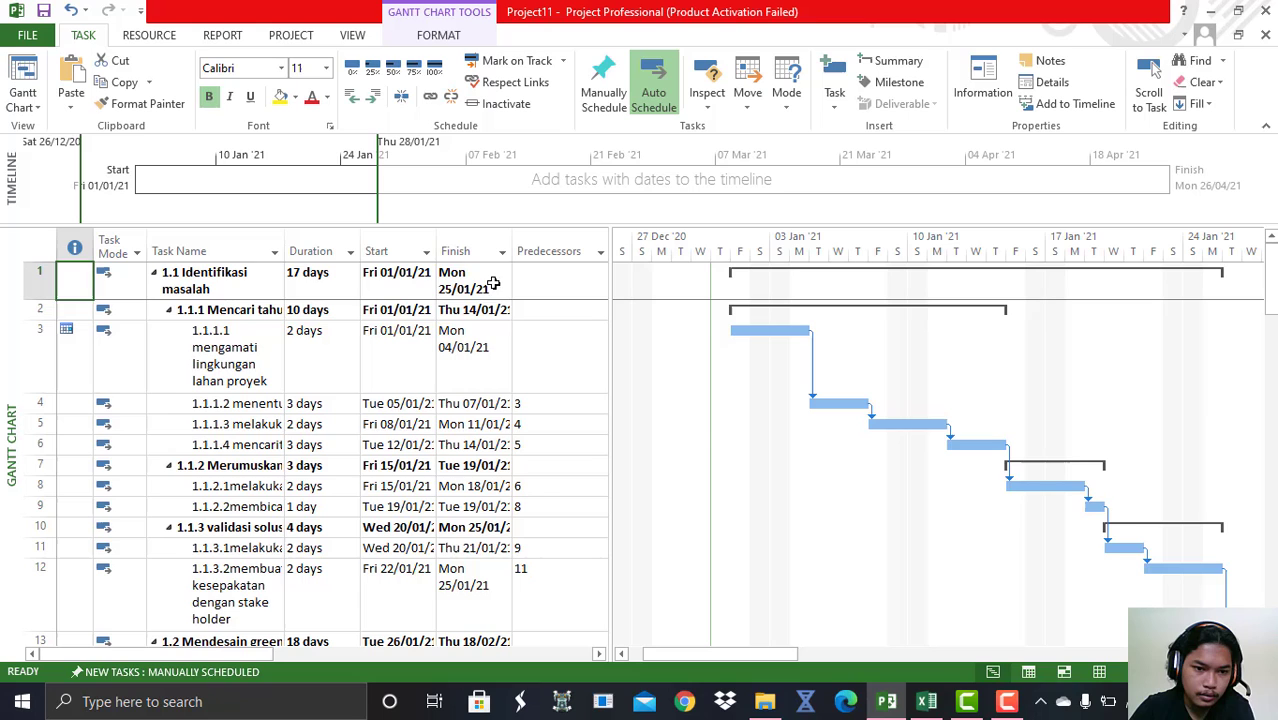
click(271, 362)
scroll(271, 366, down, 2)
click(248, 447)
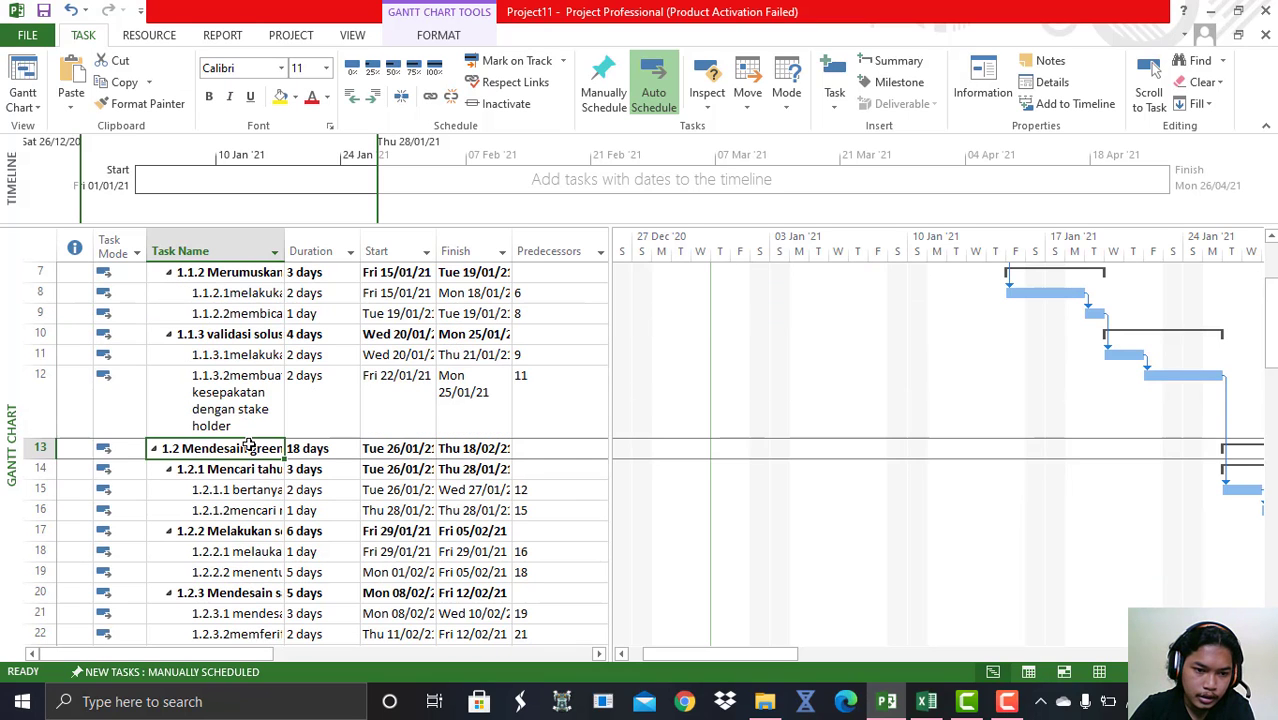
scroll(267, 367, down, 3)
click(275, 394)
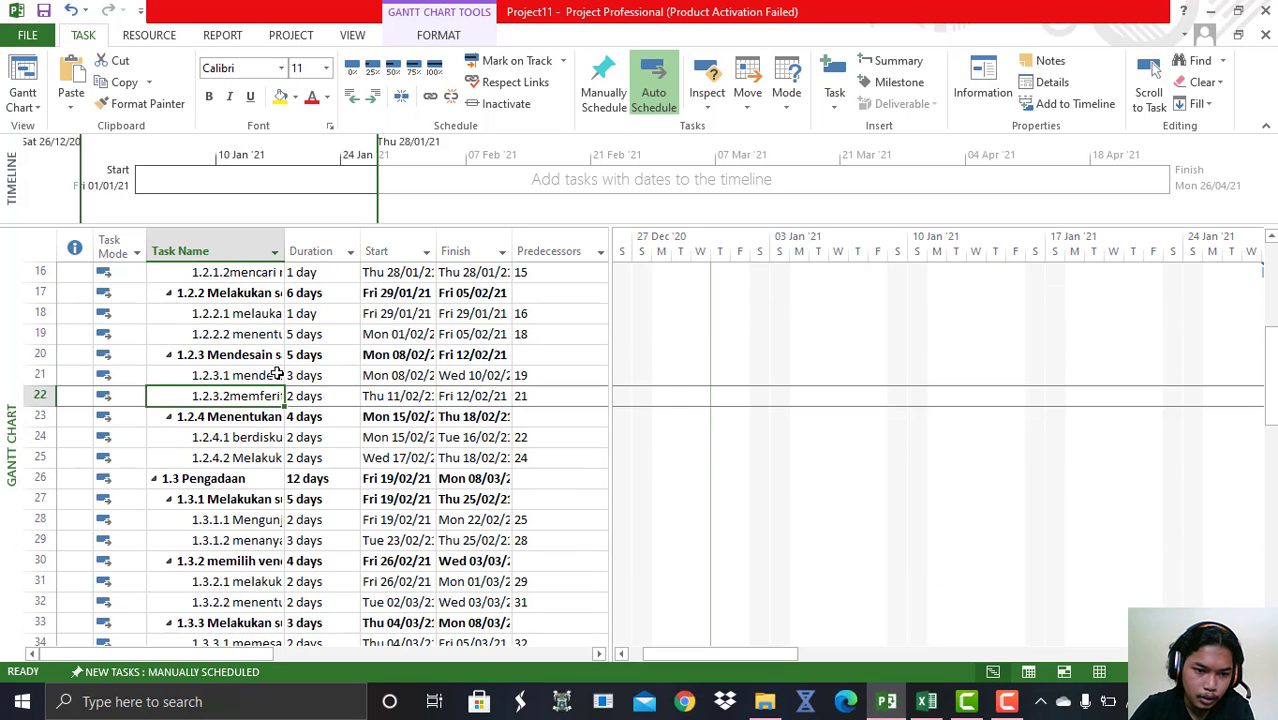
click(289, 251)
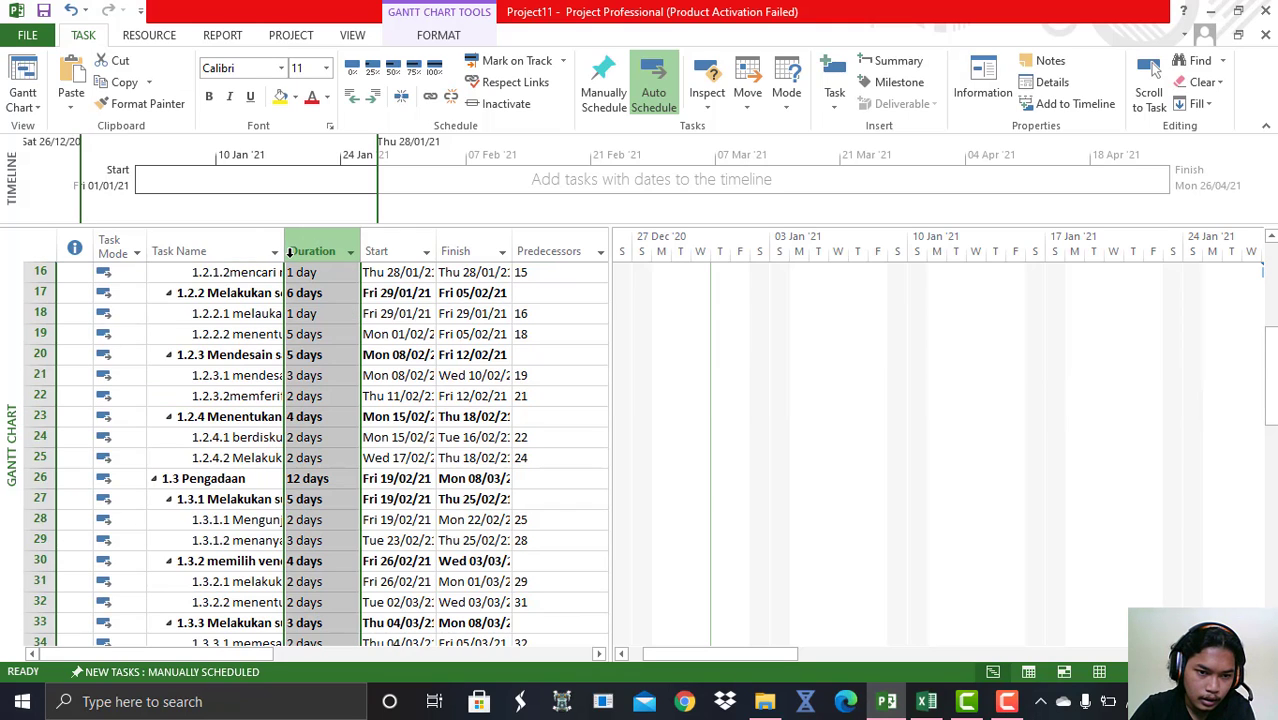
drag(289, 251, 357, 251)
click(306, 462)
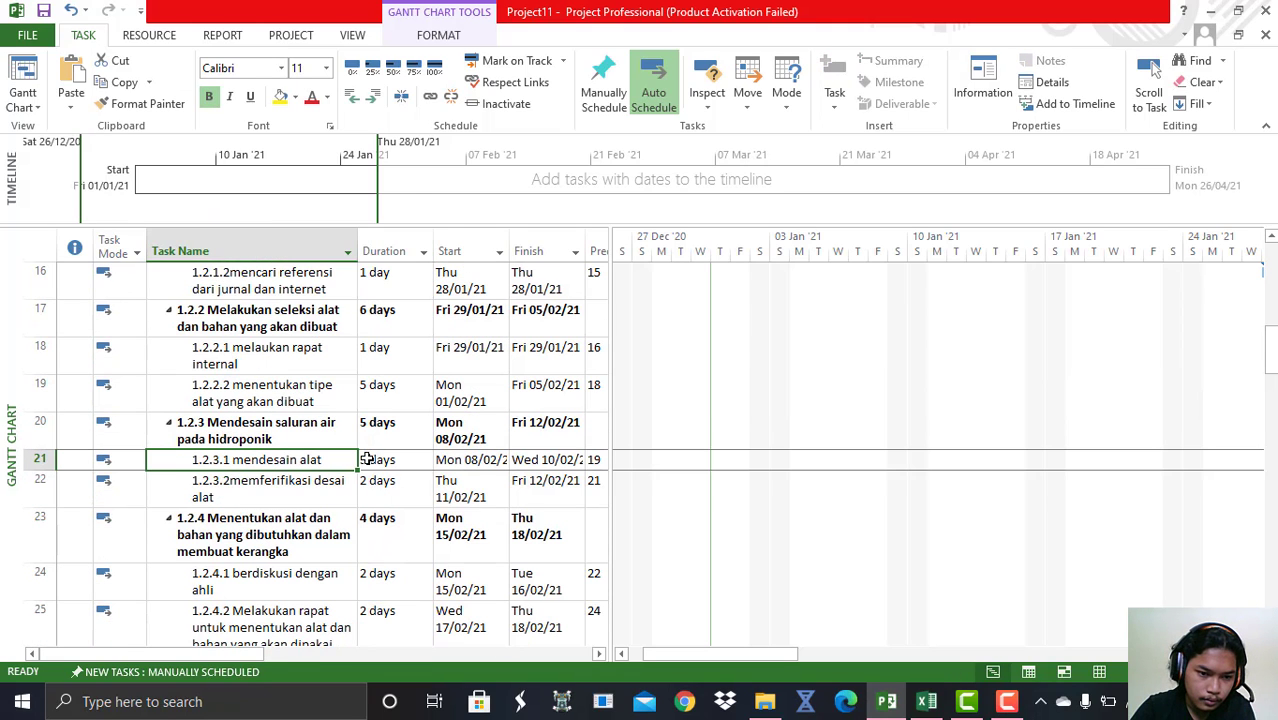
click(318, 460)
right_click(318, 460)
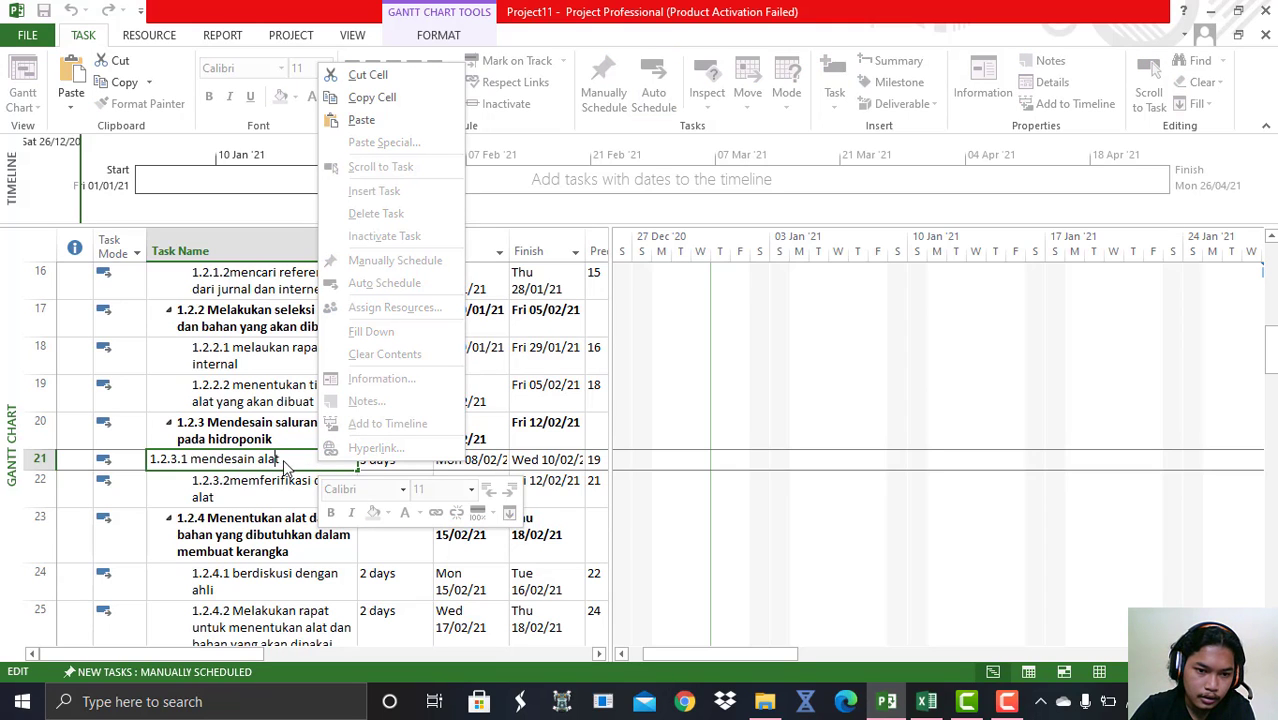
key(Escape)
click(250, 543)
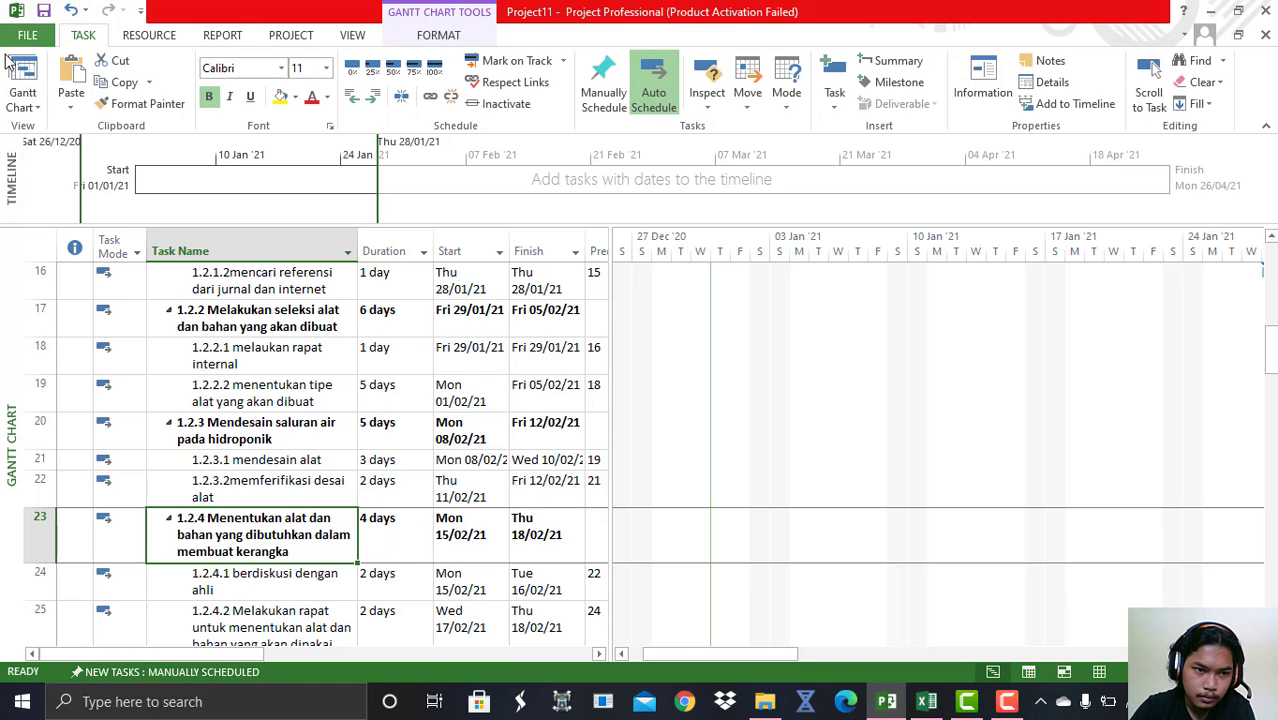
Check the Resource Sheet view and return to the Gantt Chart.
click(22, 75)
click(24, 108)
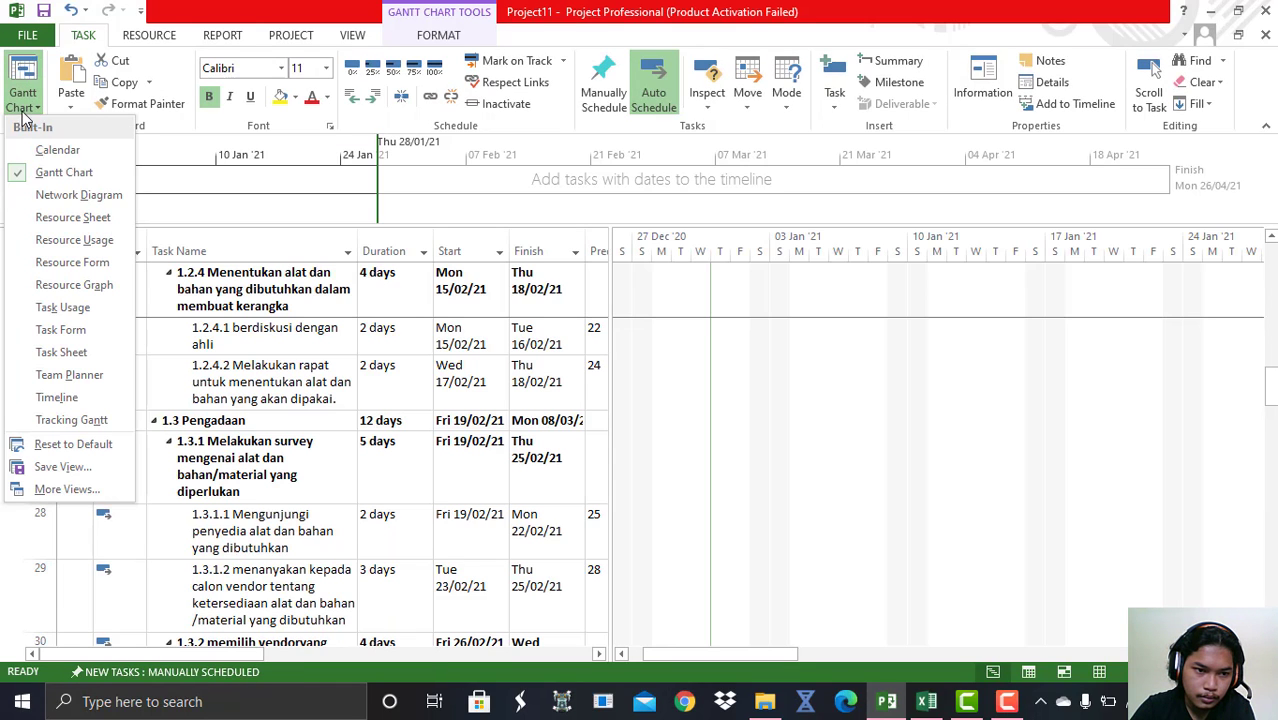
click(100, 217)
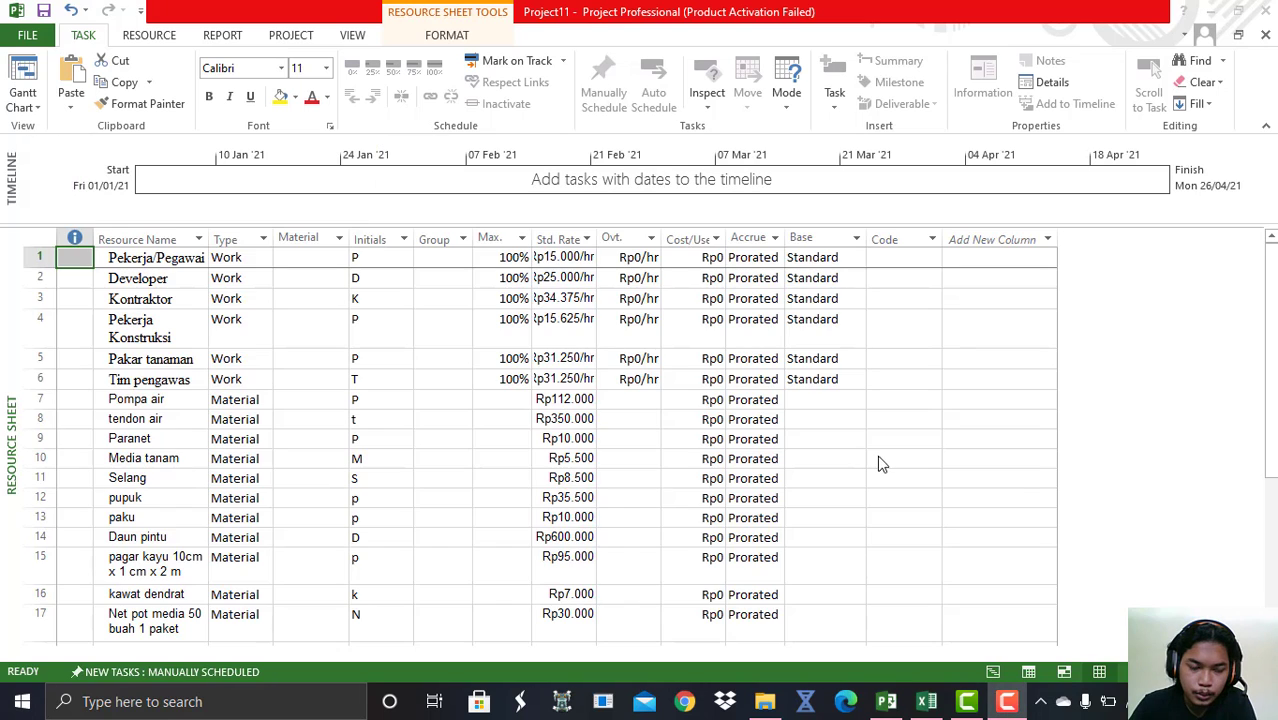
click(28, 84)
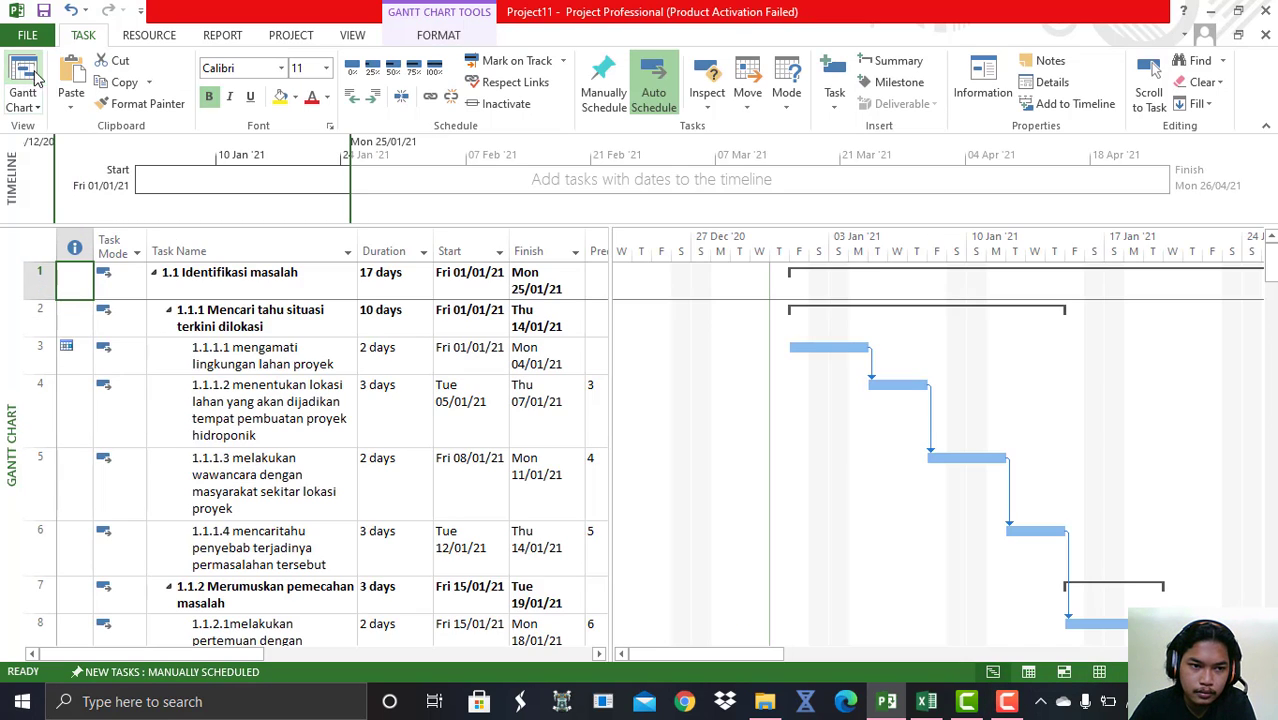
Assign the Developer resource to task 1.2.3.1 mendesain alat.
scroll(286, 407, down, 10)
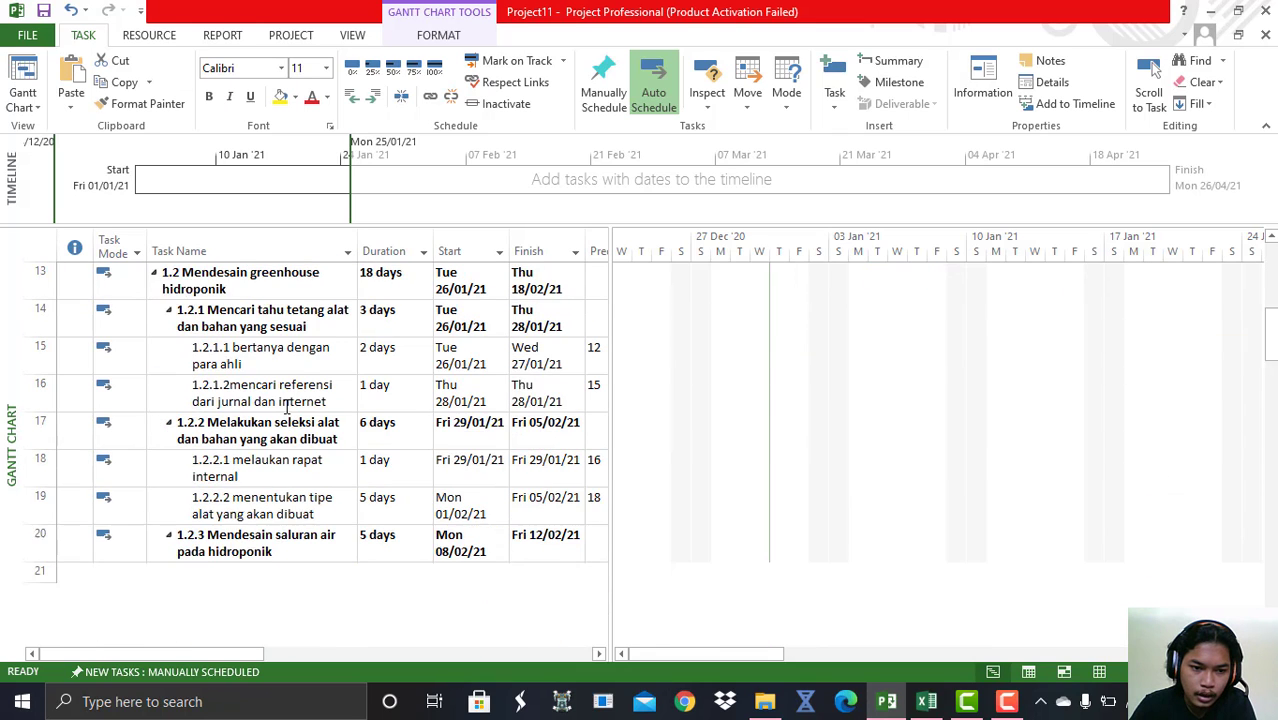
scroll(287, 404, down, 2)
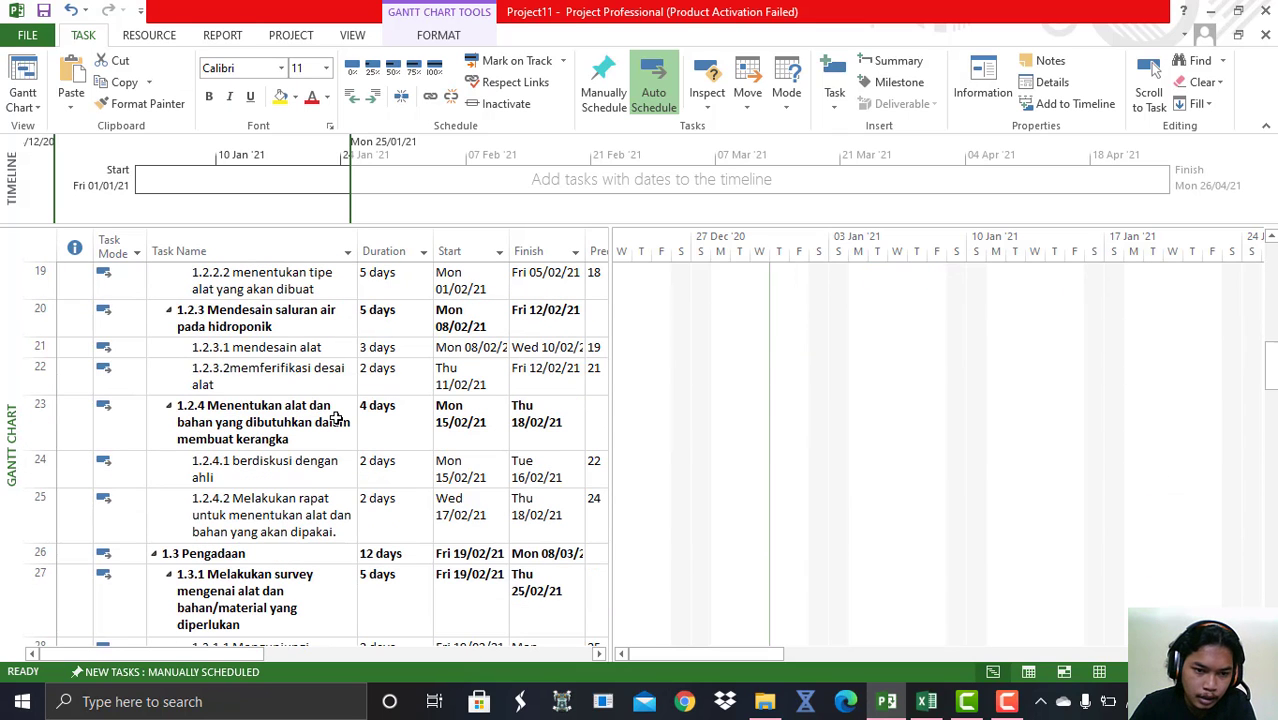
click(287, 348)
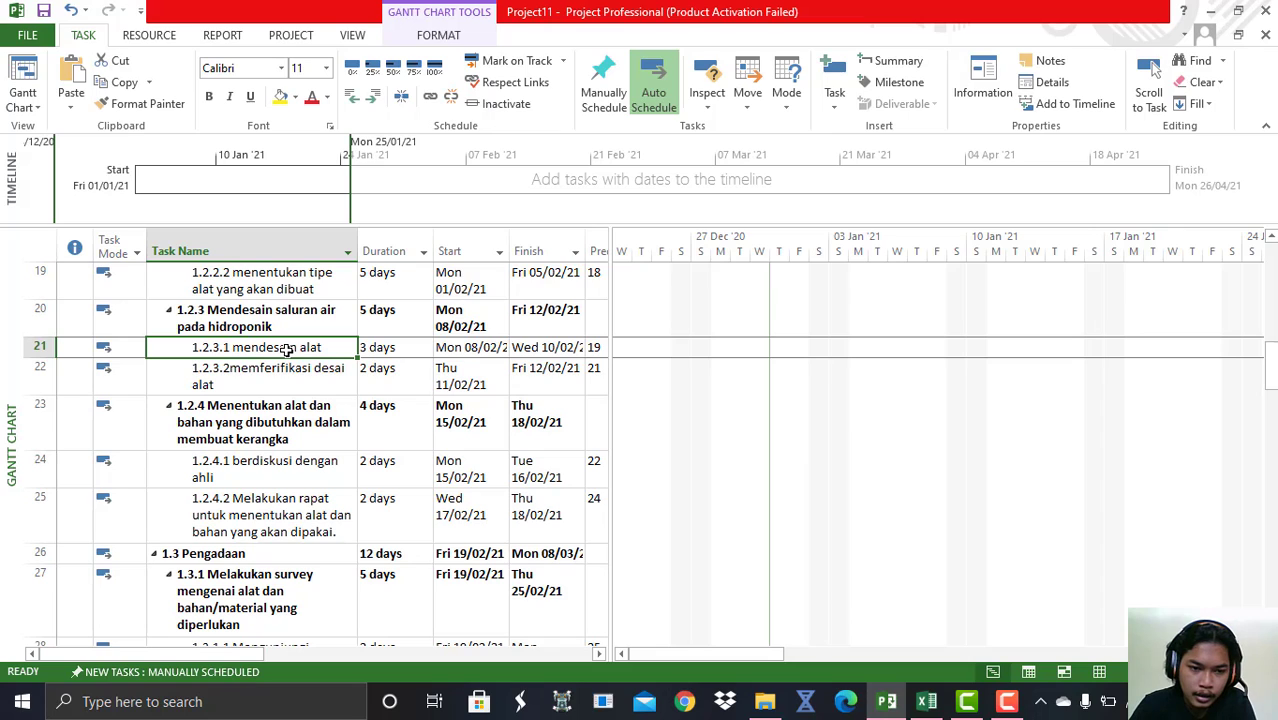
right_click(320, 347)
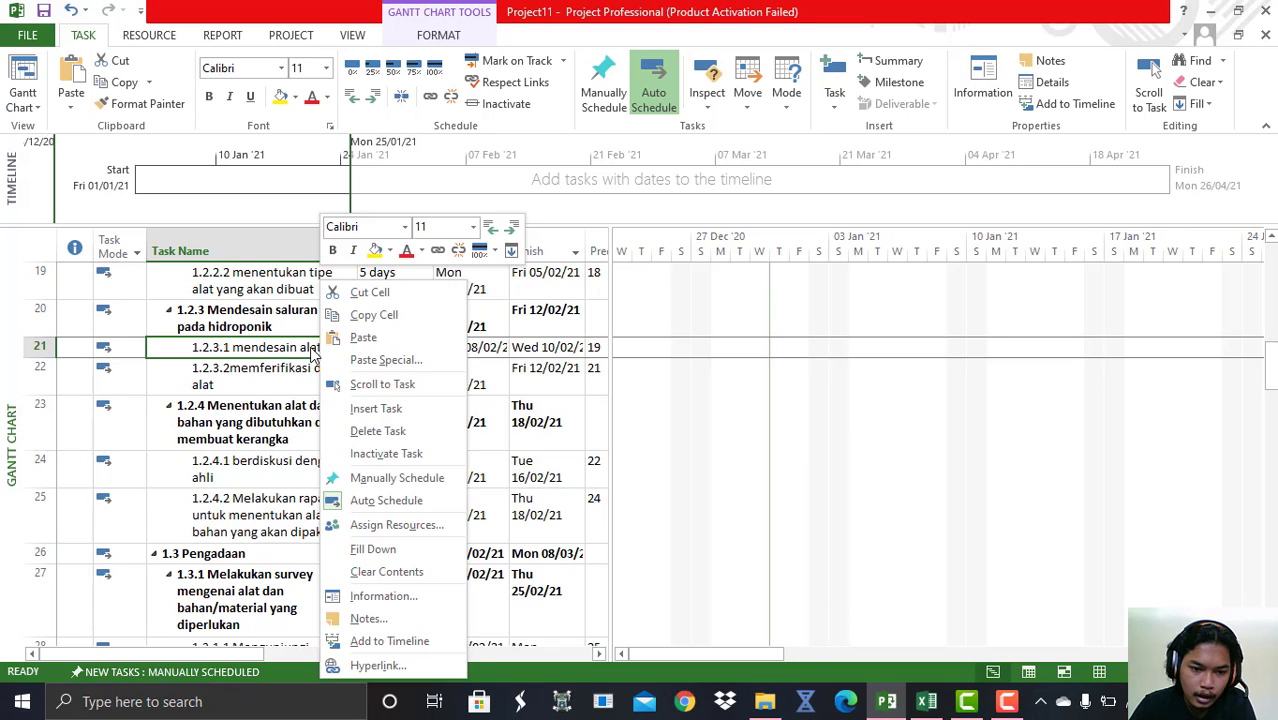
click(397, 528)
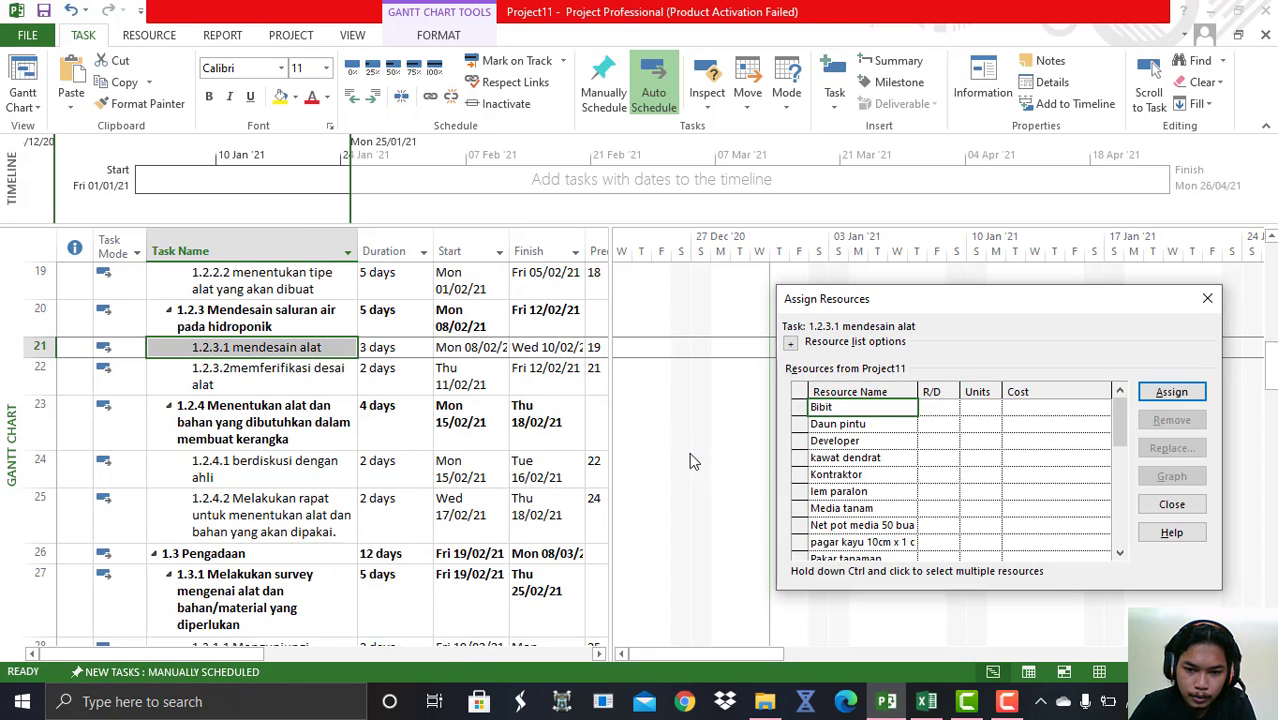
click(874, 444)
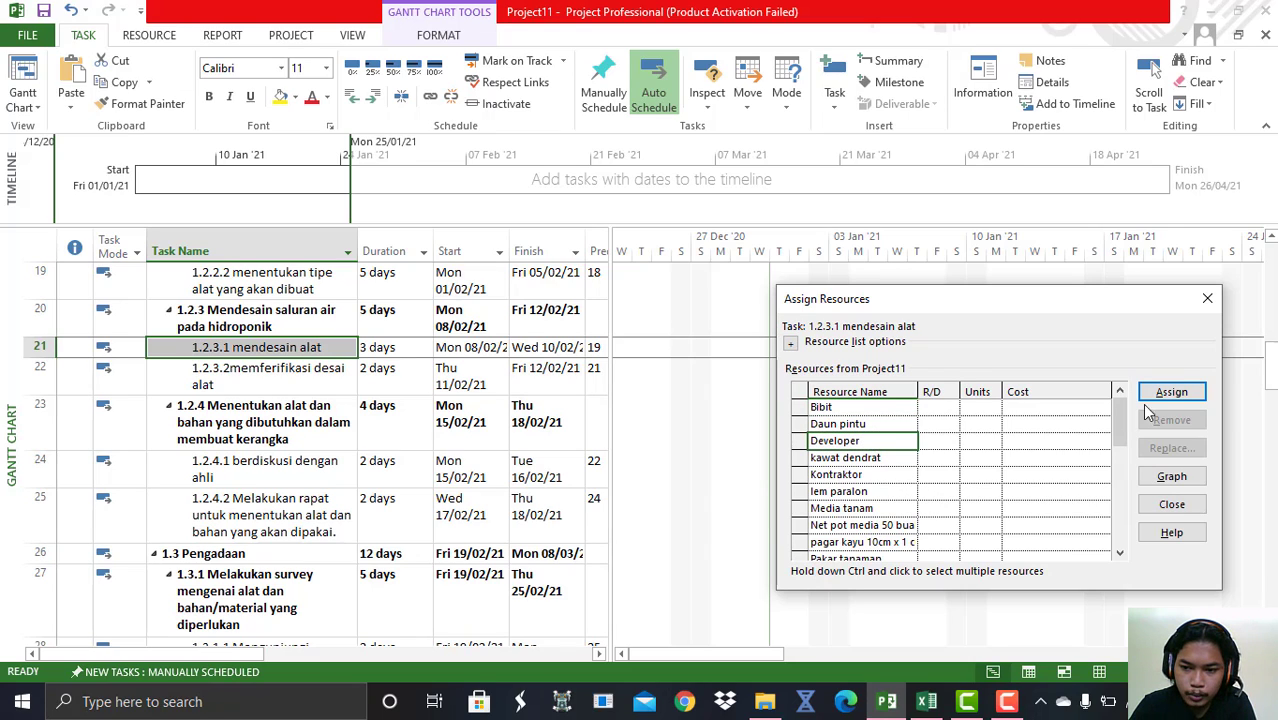
click(1173, 392)
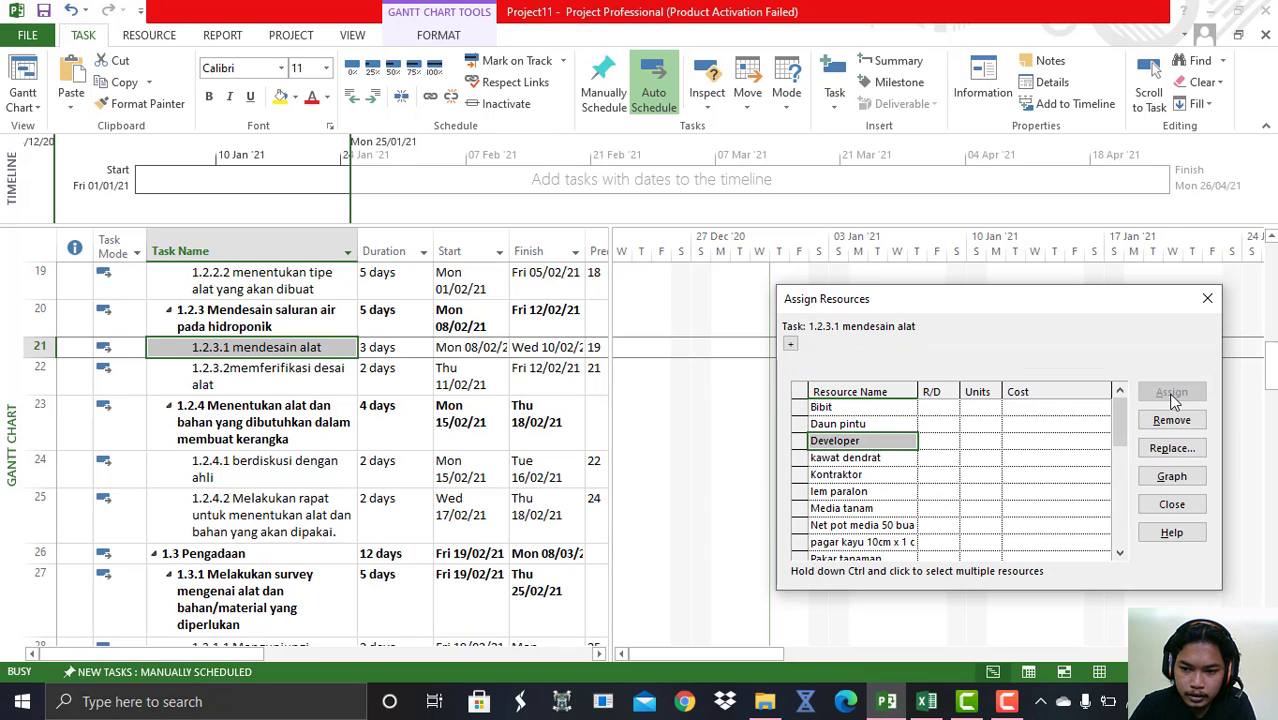
click(1172, 504)
drag(708, 645, 895, 652)
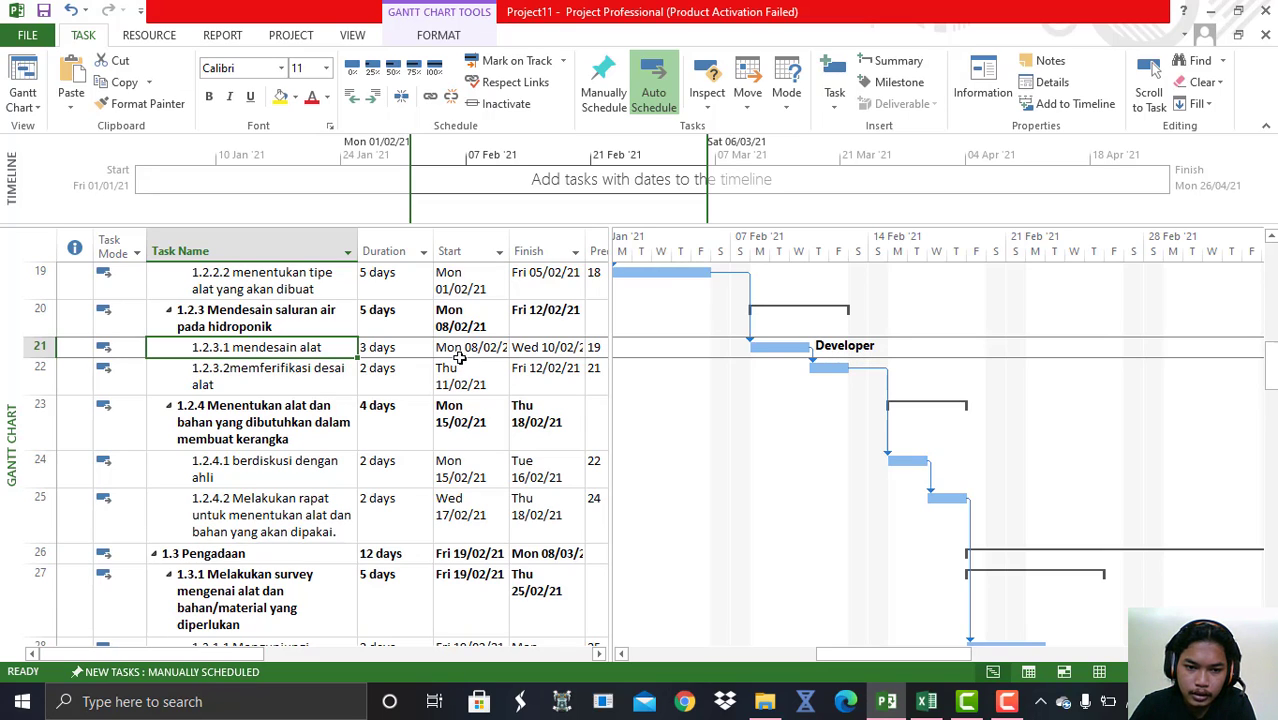
Review the predecessor, early-date and slack columns and the task list between 1.4.1.2 and the first task.
click(504, 398)
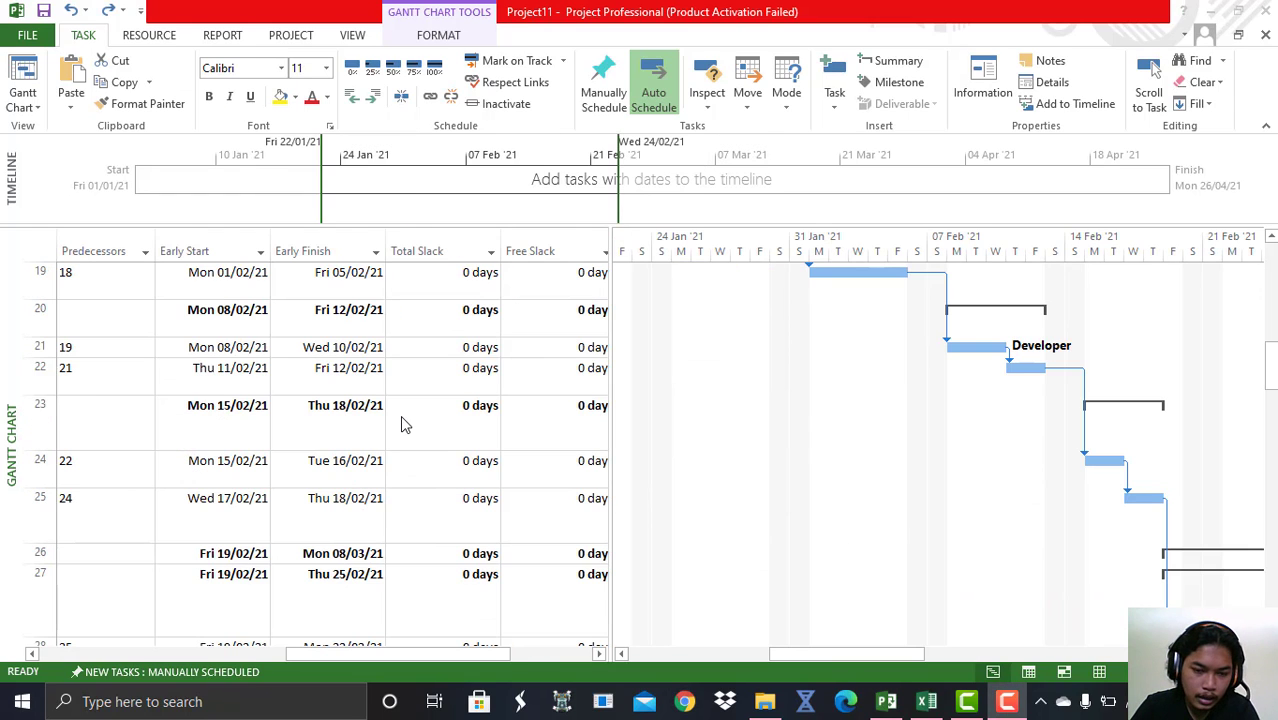
drag(458, 656, 293, 653)
scroll(180, 434, down, 4)
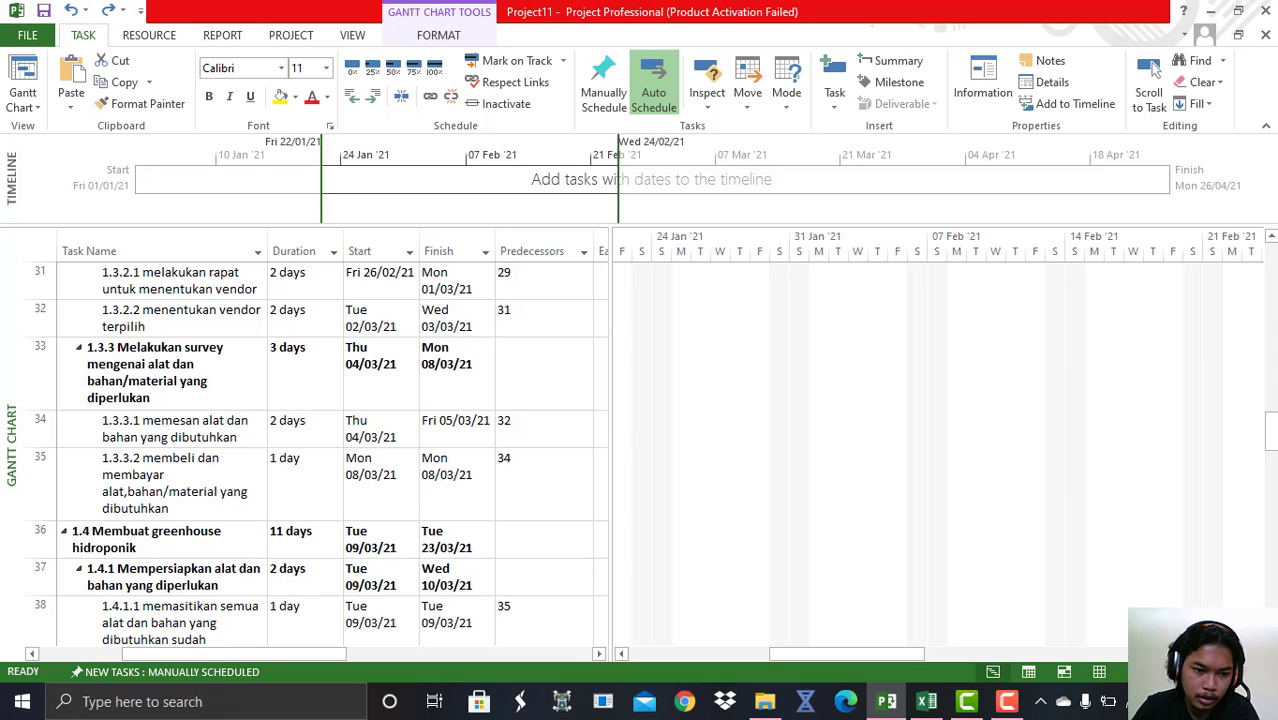
scroll(226, 525, down, 1)
click(225, 528)
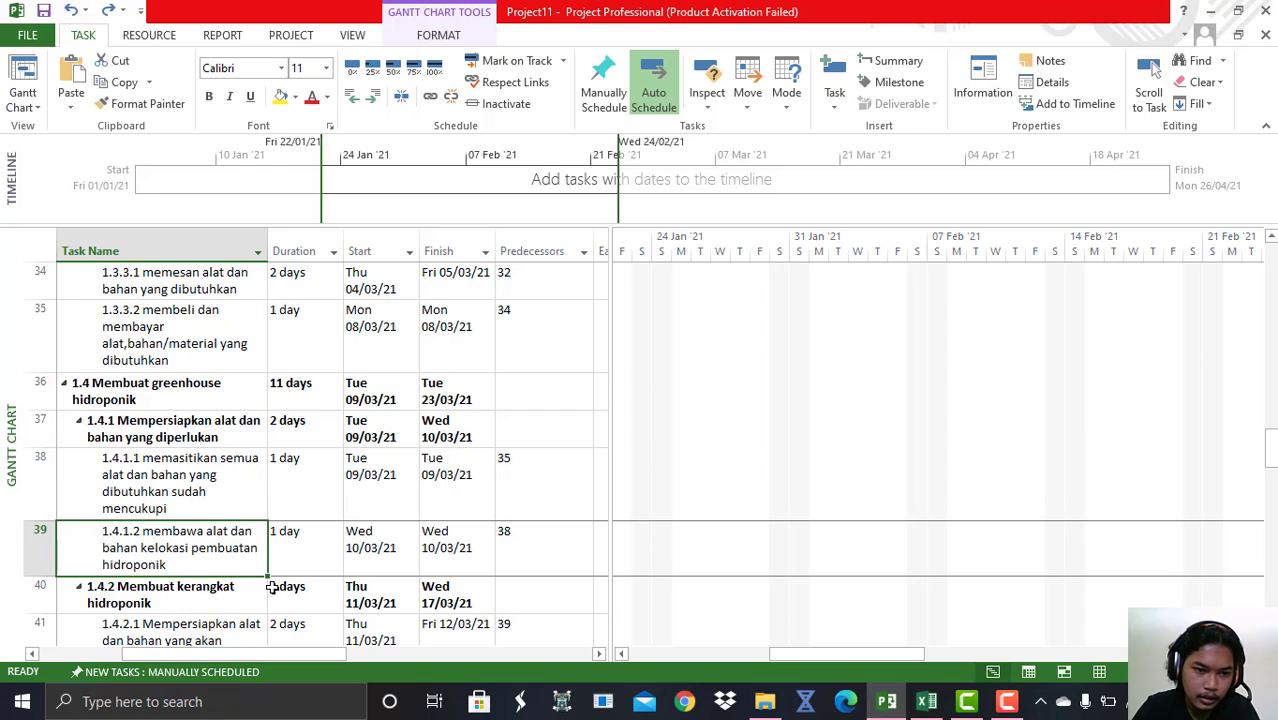
scroll(271, 578, up, 3)
scroll(411, 522, up, 3)
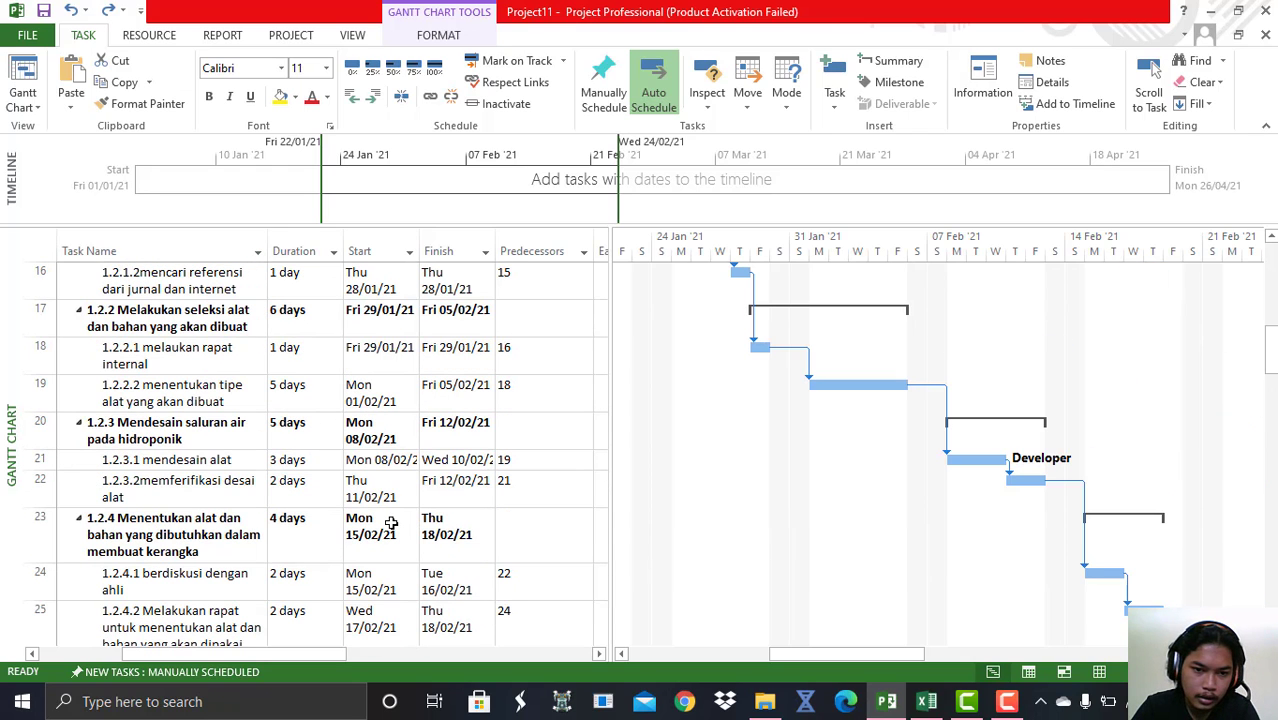
scroll(390, 522, up, 5)
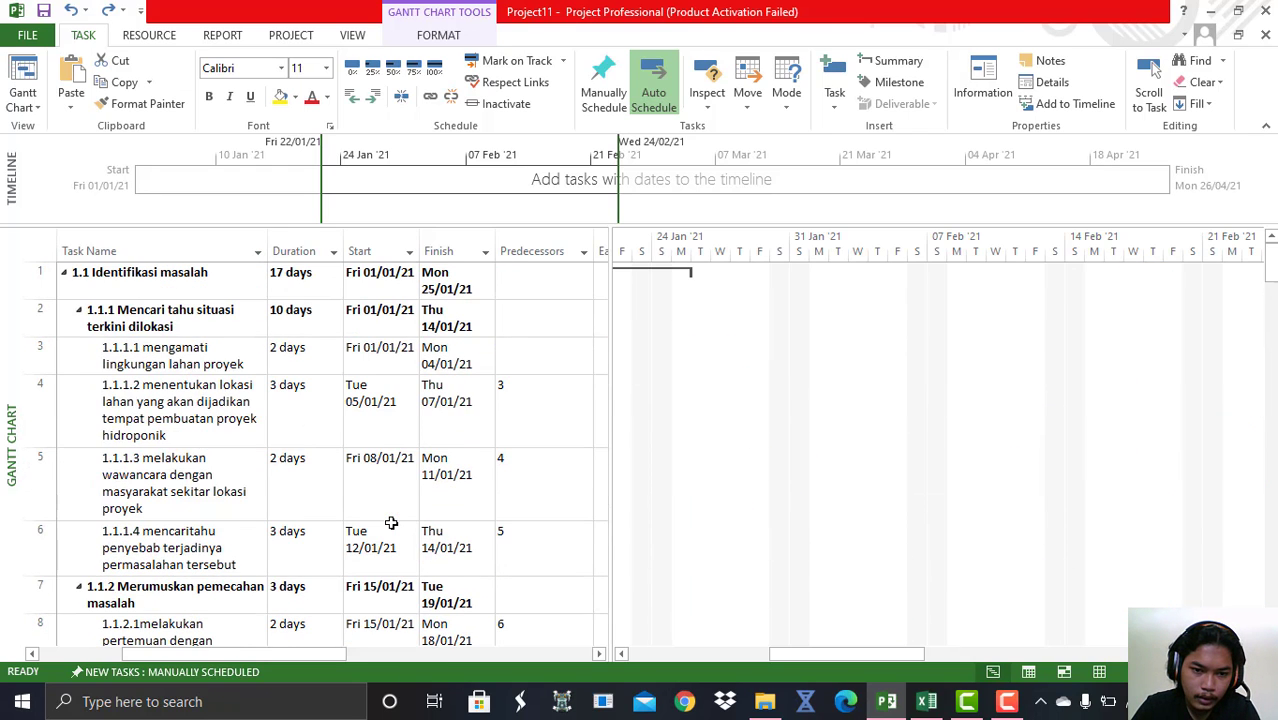
Add a Milestone column after the Free Slack column in the task table.
drag(325, 658, 560, 655)
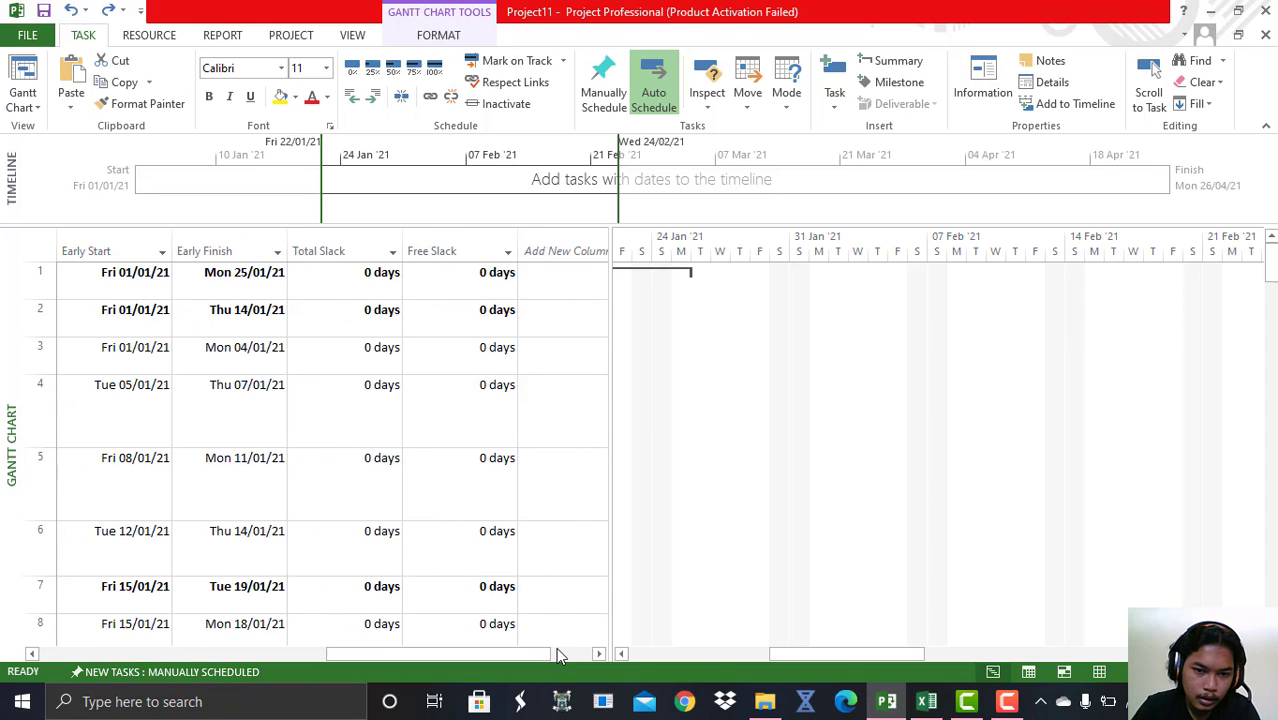
click(562, 242)
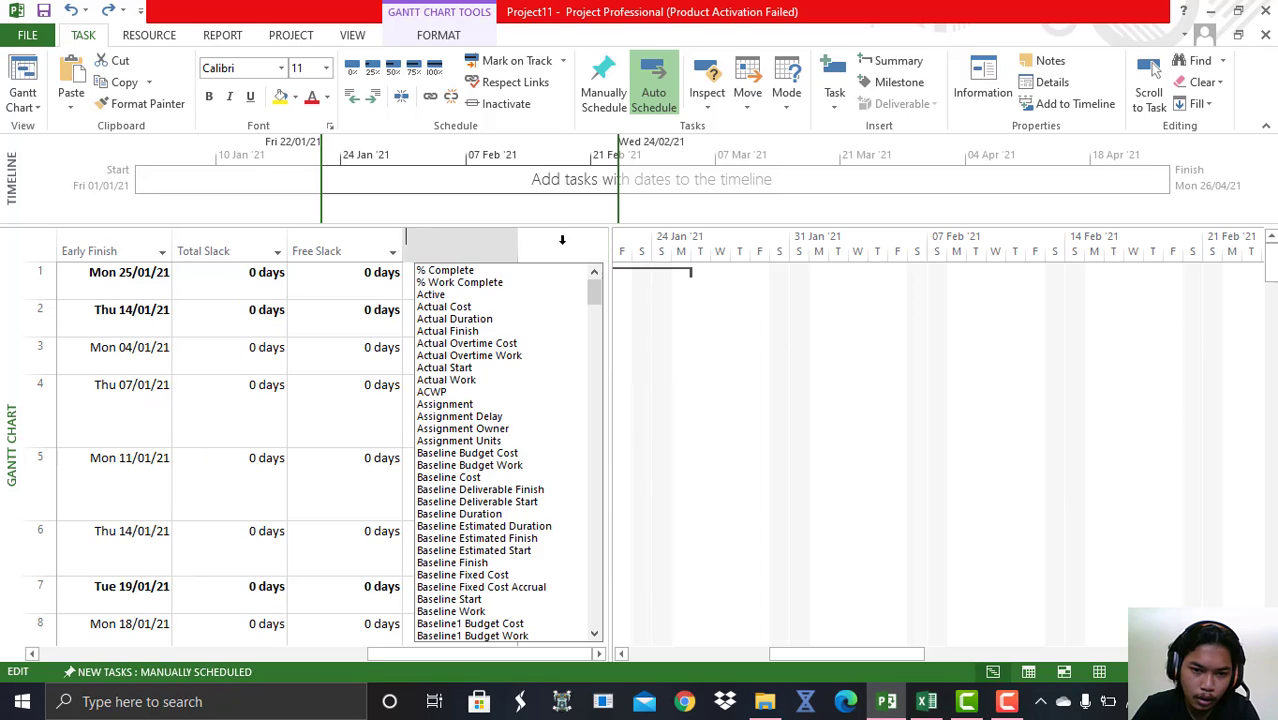
text(marked)
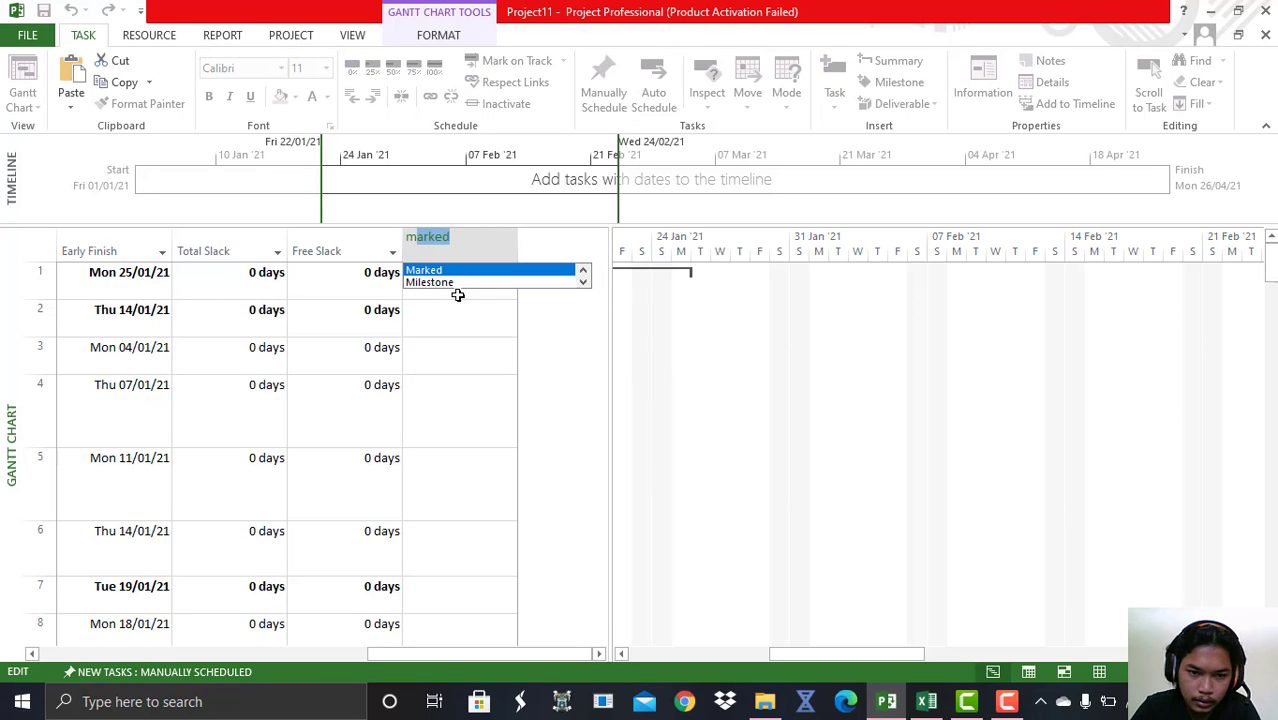
click(456, 283)
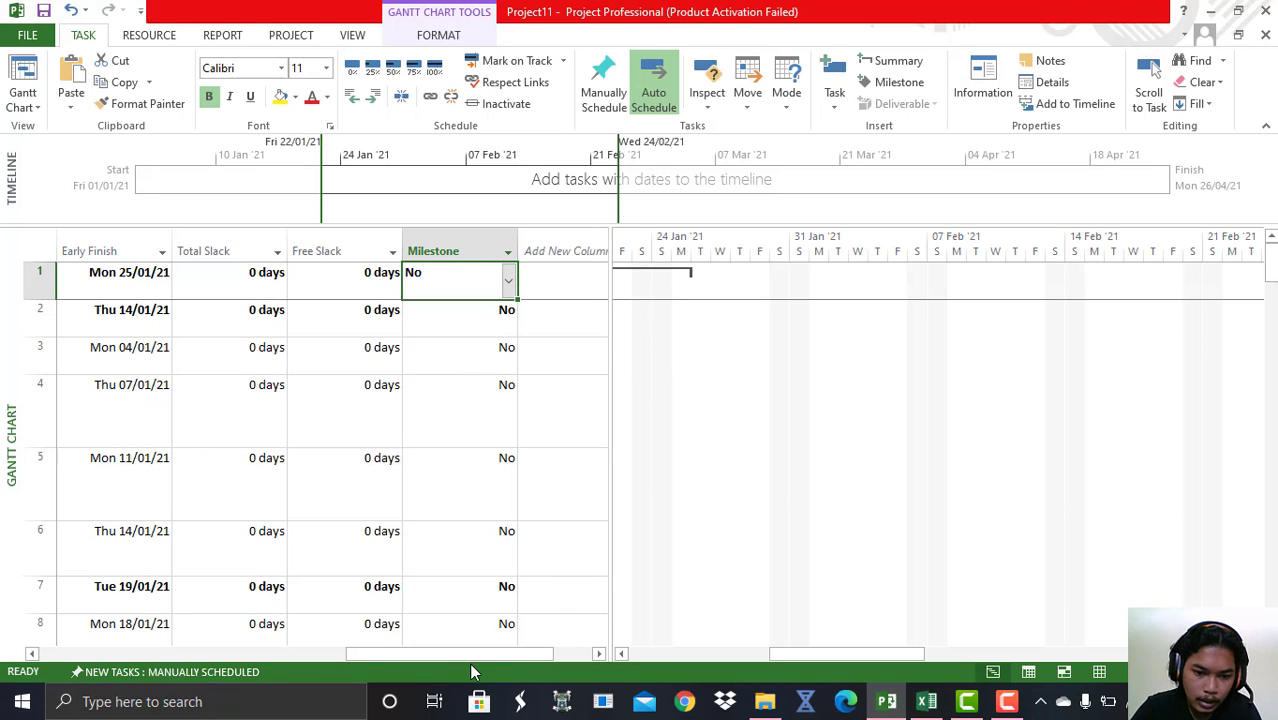
Mark task 1.1.1.1 mengamati lingkungan lahan proyek as a milestone by setting its Milestone value to Yes, and check it on the chart.
drag(475, 657, 201, 624)
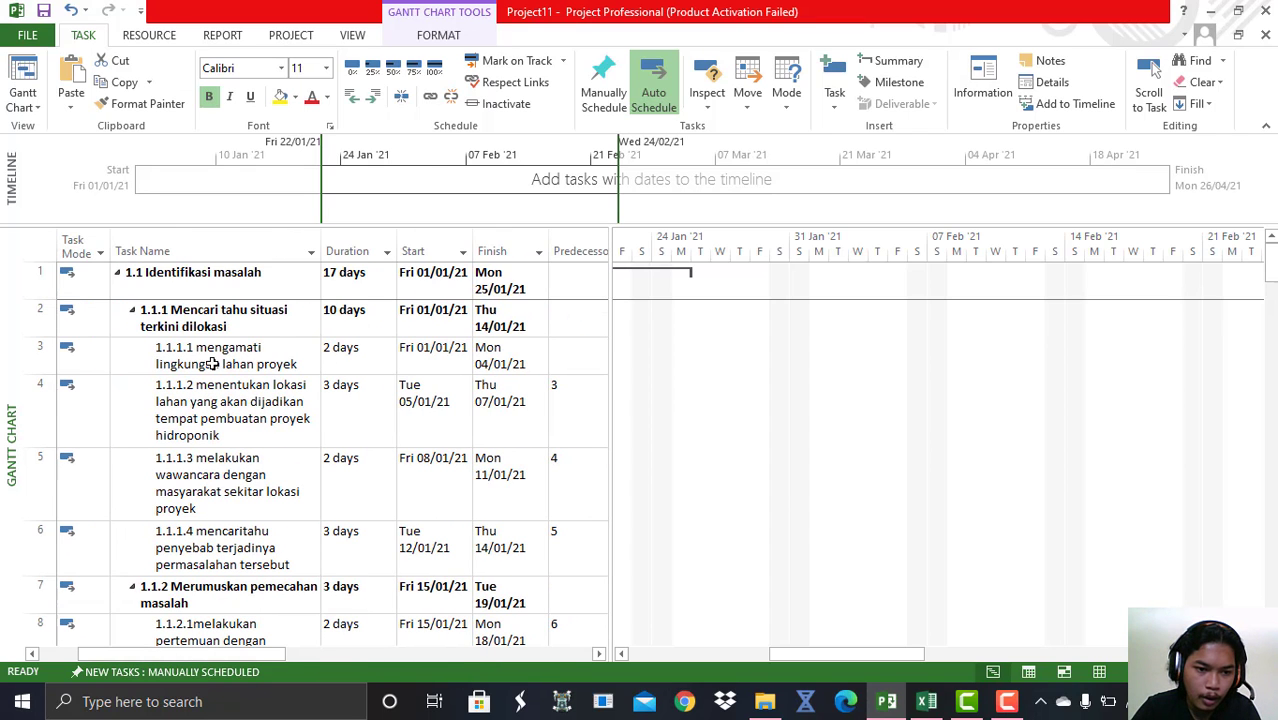
drag(280, 652, 579, 640)
click(393, 352)
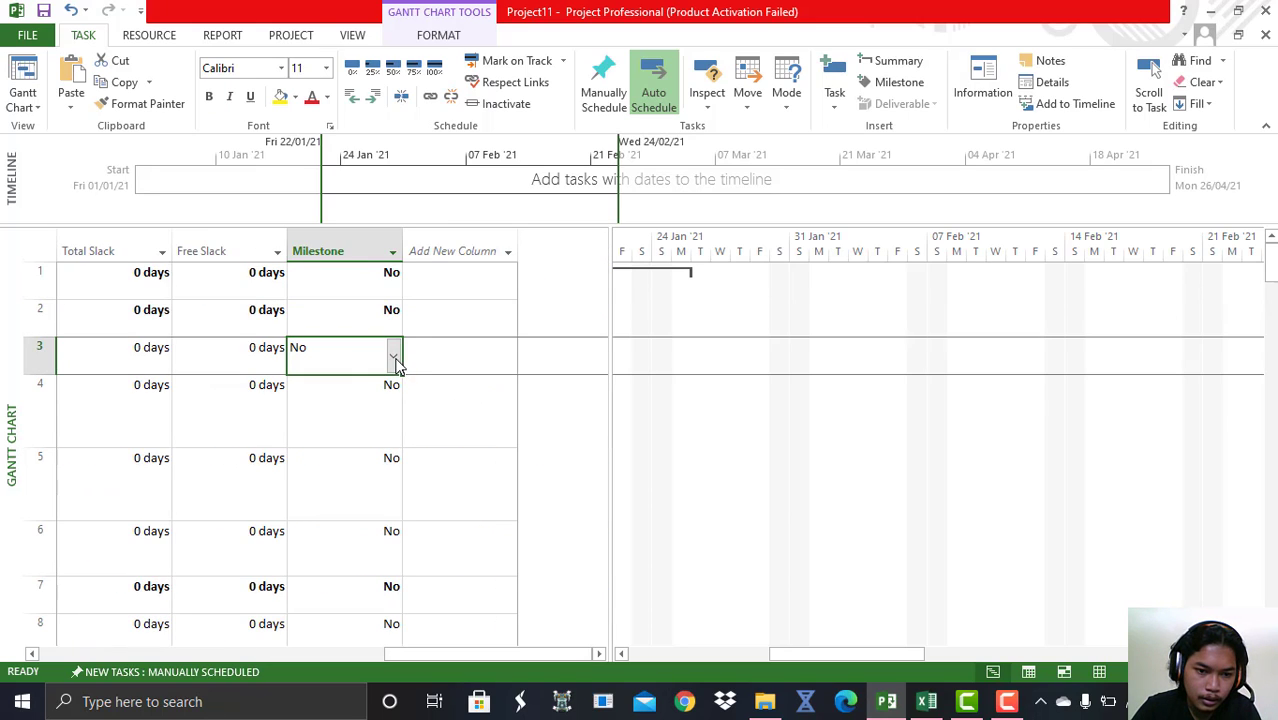
click(398, 357)
click(345, 382)
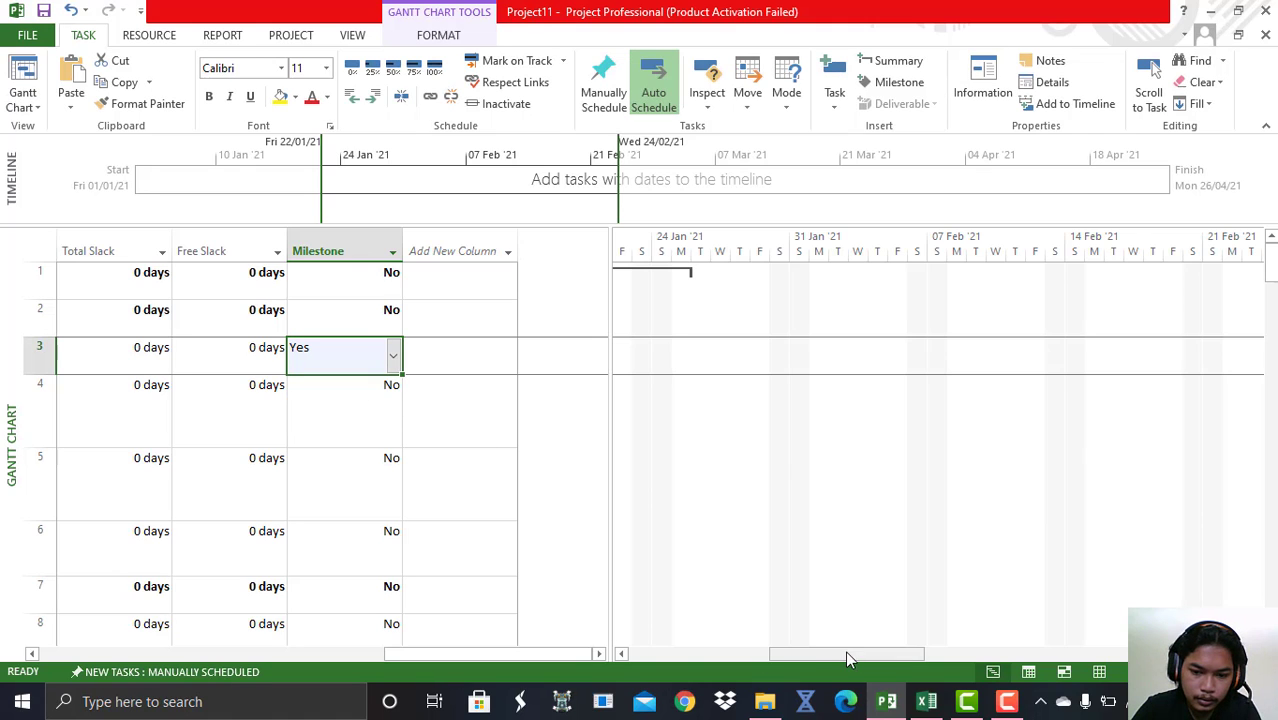
drag(845, 653, 736, 653)
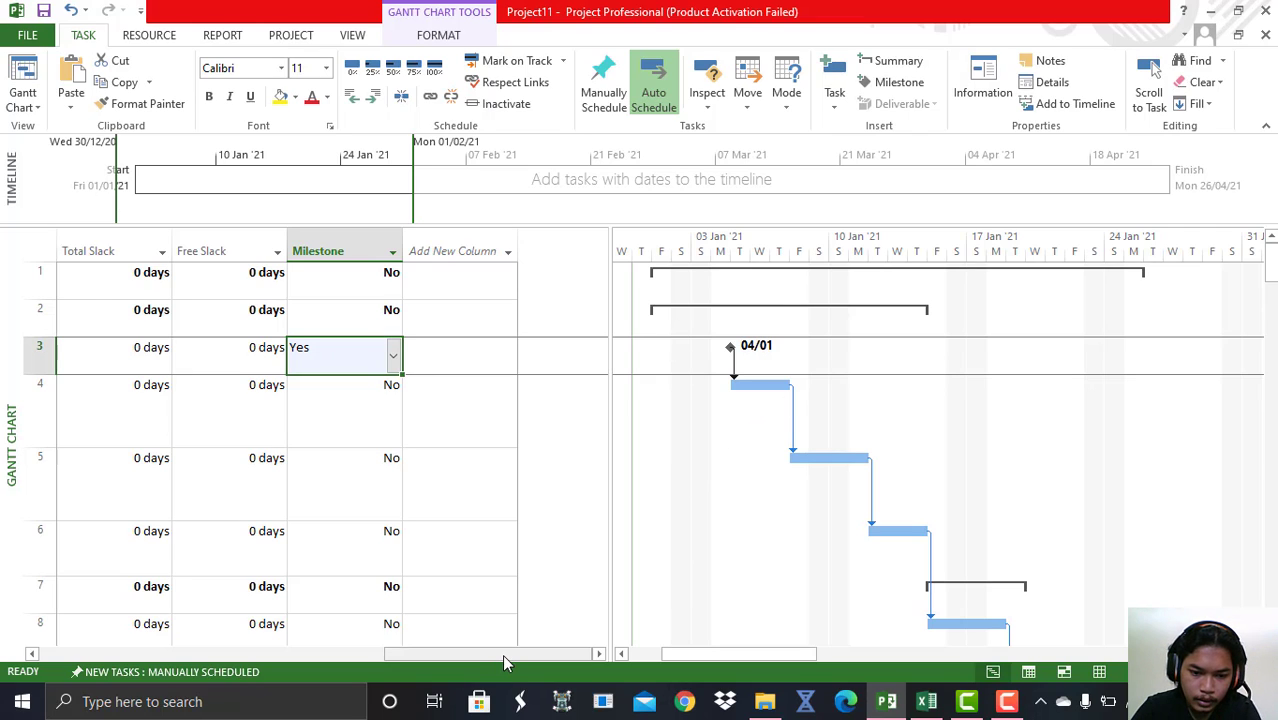
drag(502, 654, 476, 651)
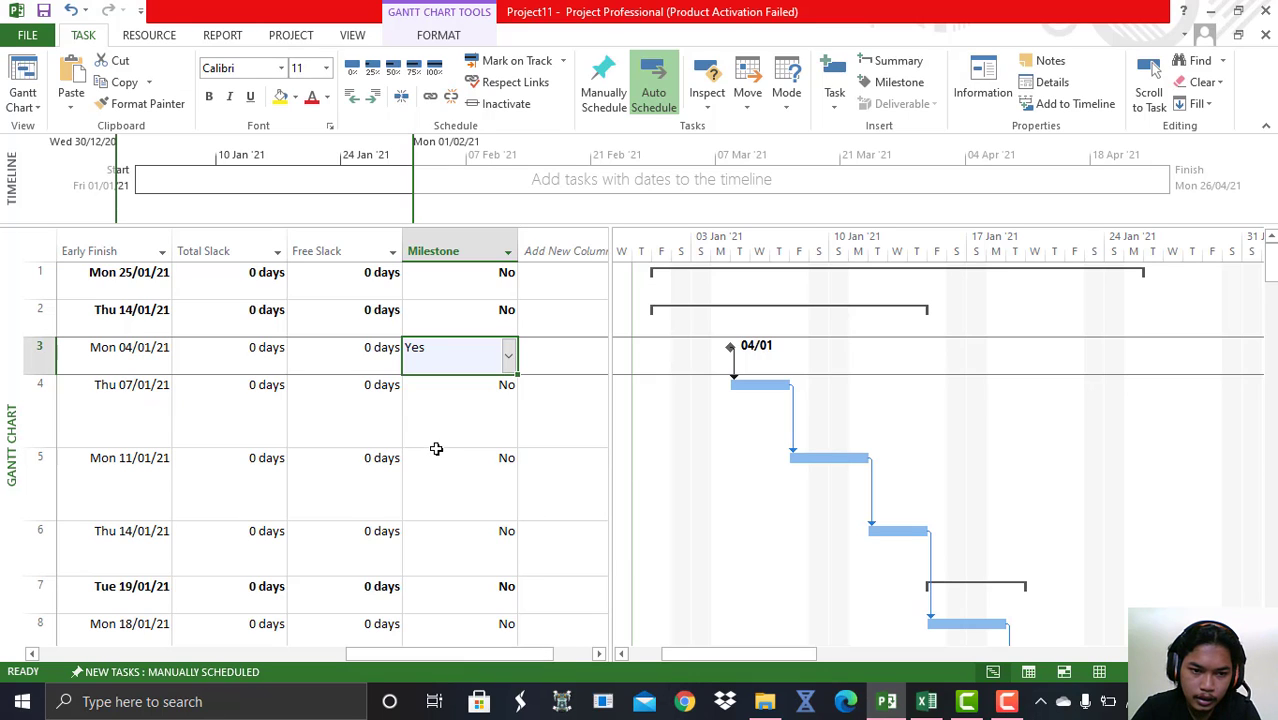
scroll(436, 449, down, 6)
scroll(408, 590, up, 6)
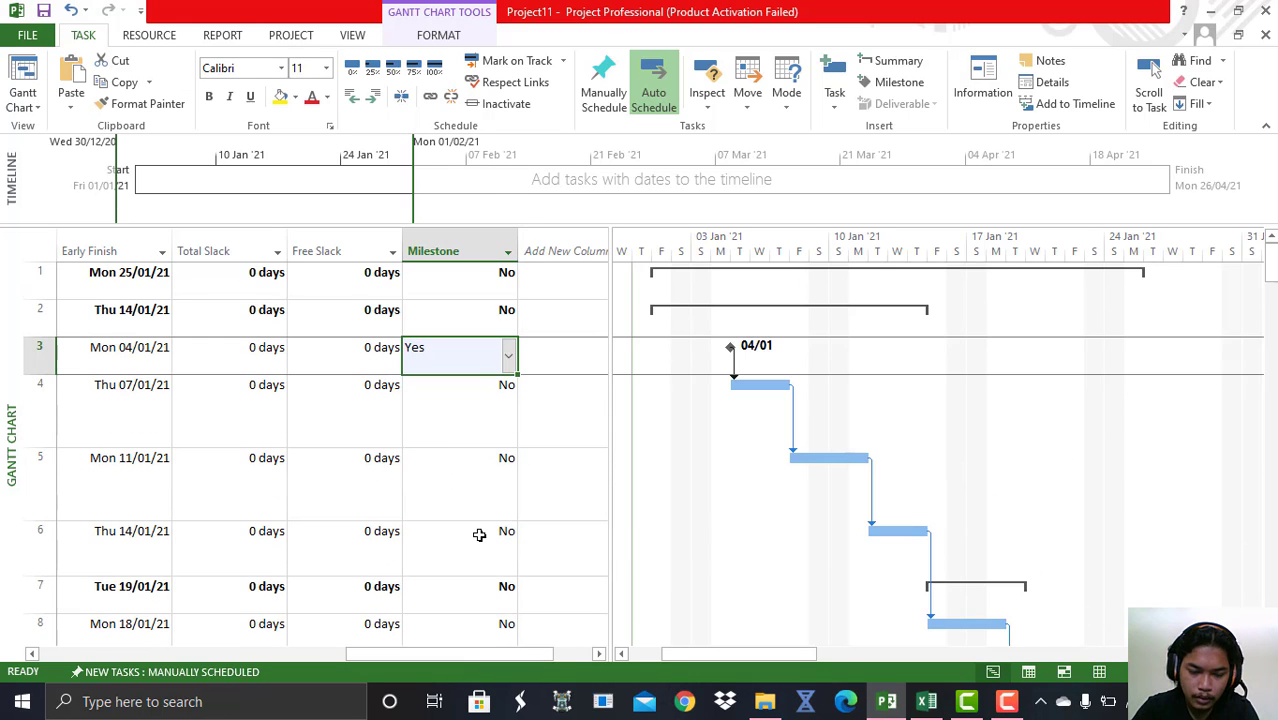